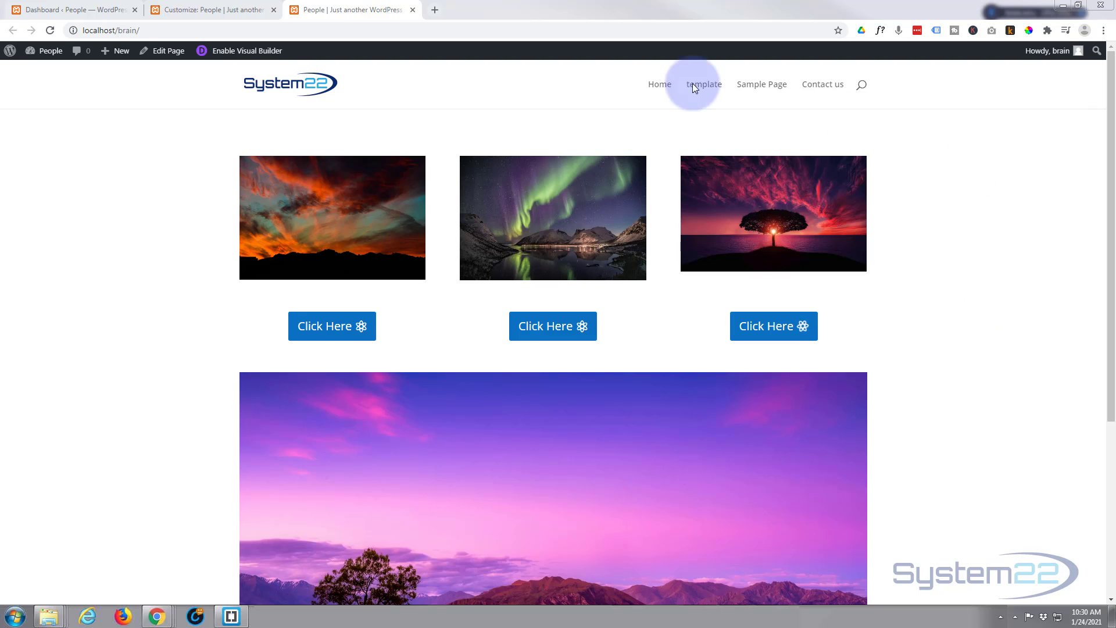
Enable the Visual Builder for the page and add a three-column row below the large lake image
{"action": "left_click", "coordinate": [248, 52]}
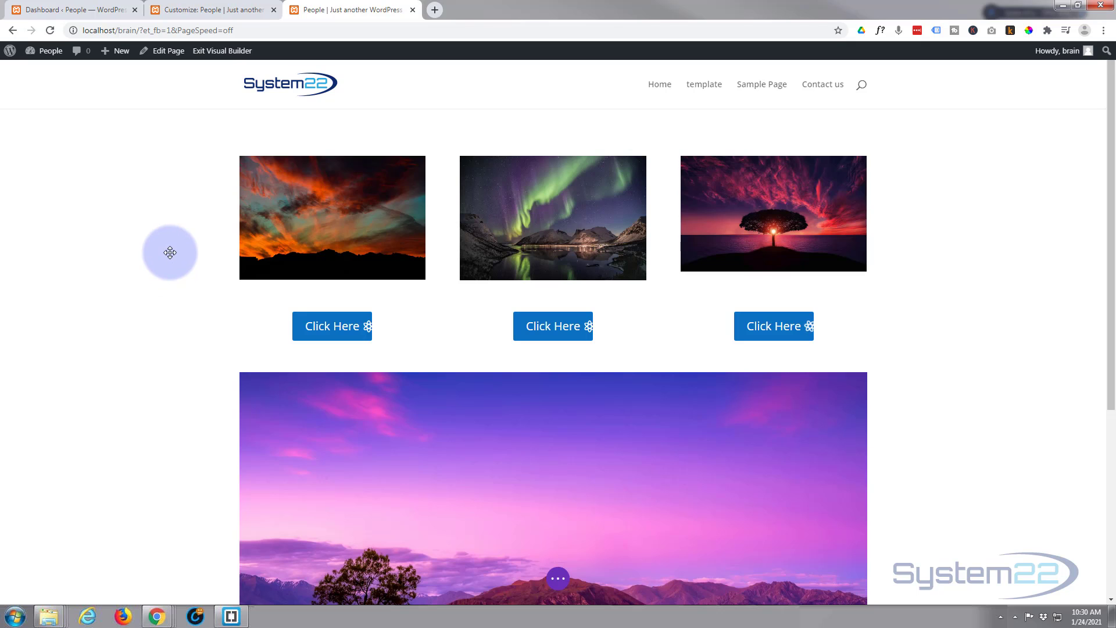
{"action": "mouse_move", "coordinate": [174, 249]}
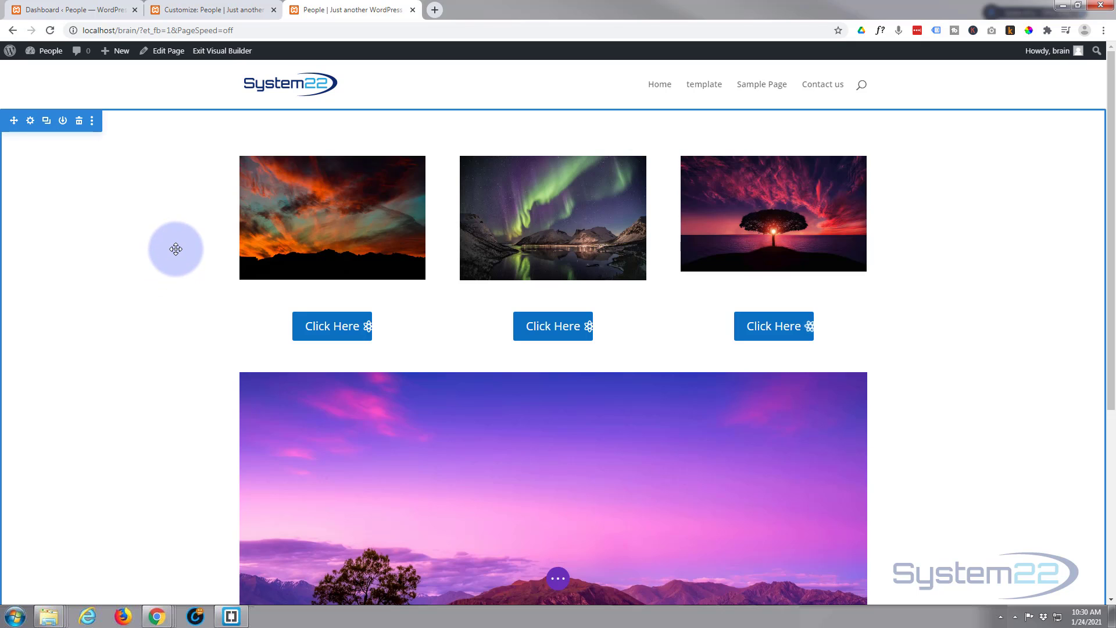
{"action": "scroll", "coordinate": [175, 249], "scroll_direction": "down", "scroll_amount": 5}
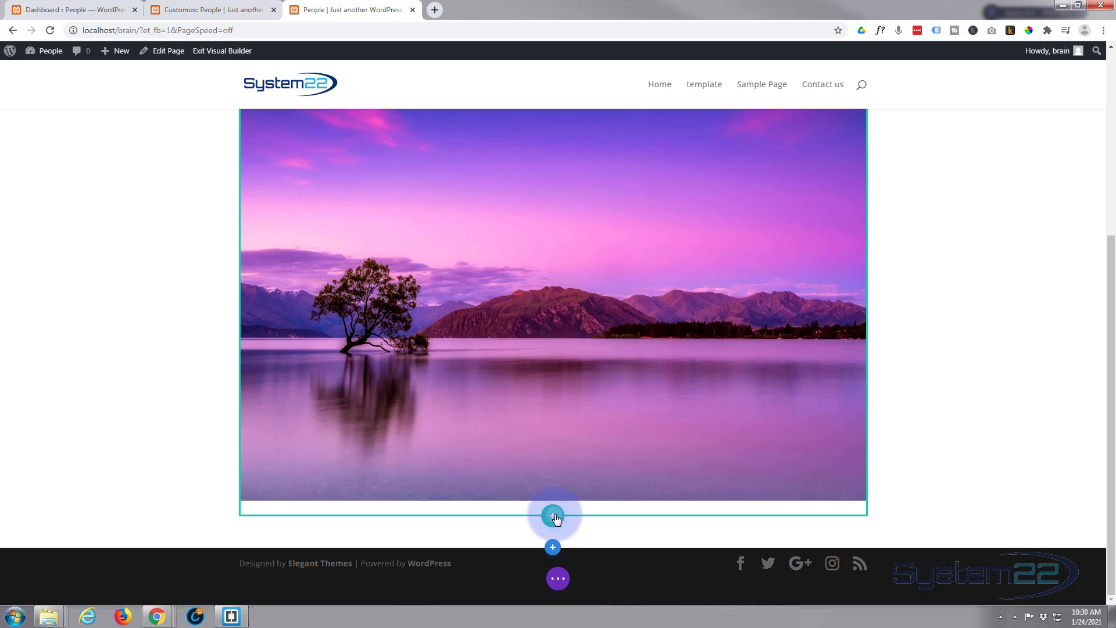
{"action": "left_click", "coordinate": [553, 515]}
{"action": "left_click", "coordinate": [613, 301]}
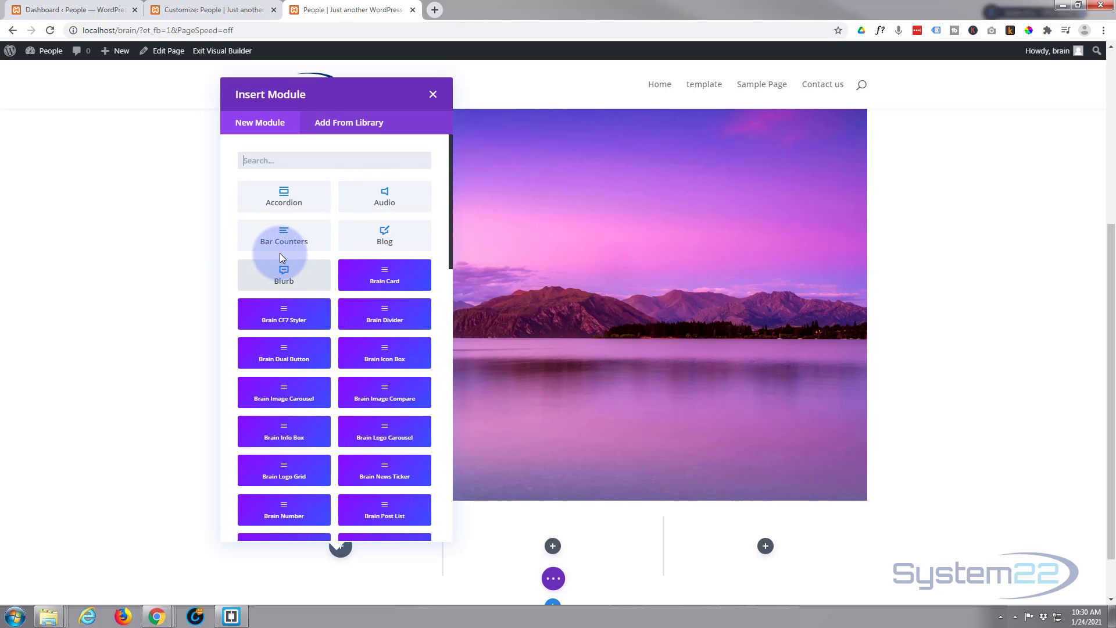
Insert a Button module into the first column of the new row
{"action": "scroll", "coordinate": [281, 262], "scroll_direction": "down", "scroll_amount": 2}
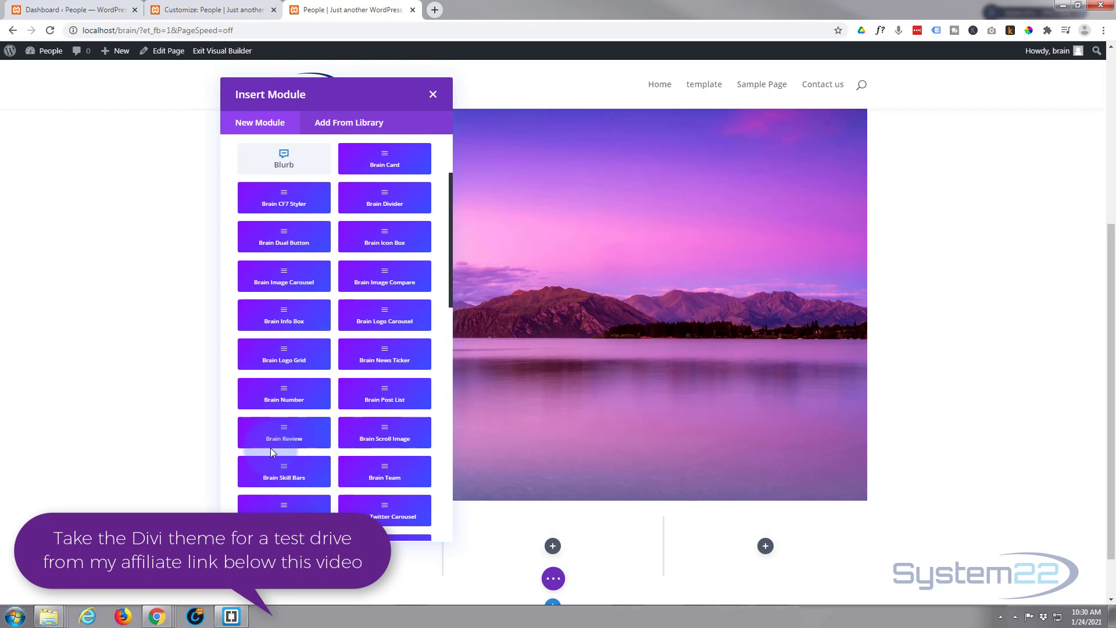
{"action": "scroll", "coordinate": [270, 448], "scroll_direction": "down", "scroll_amount": 2}
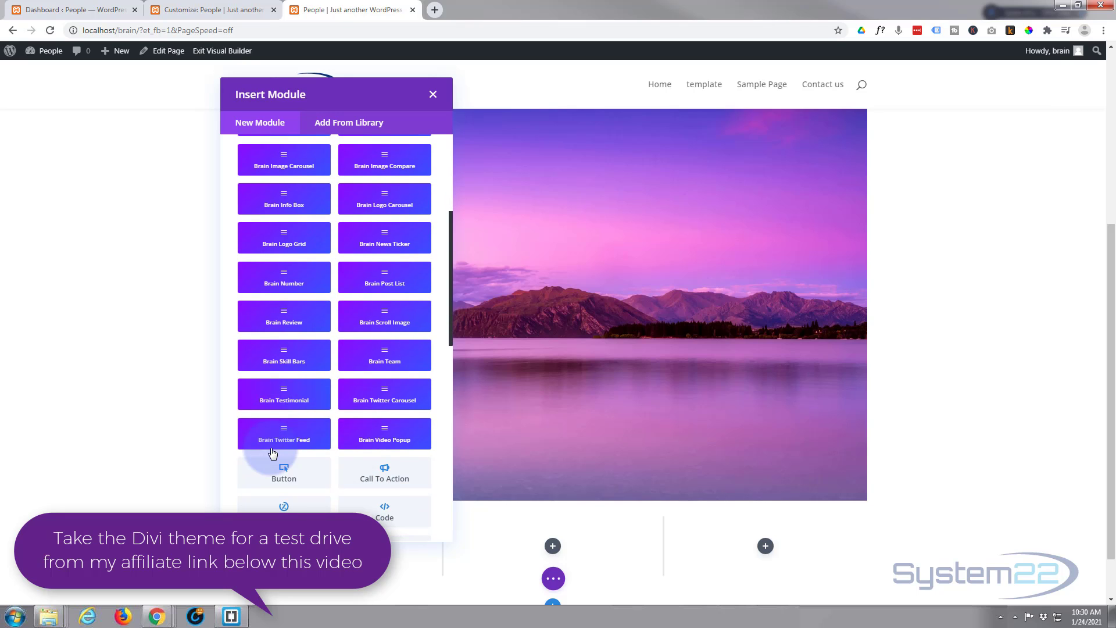
{"action": "scroll", "coordinate": [283, 410], "scroll_direction": "down", "scroll_amount": 1}
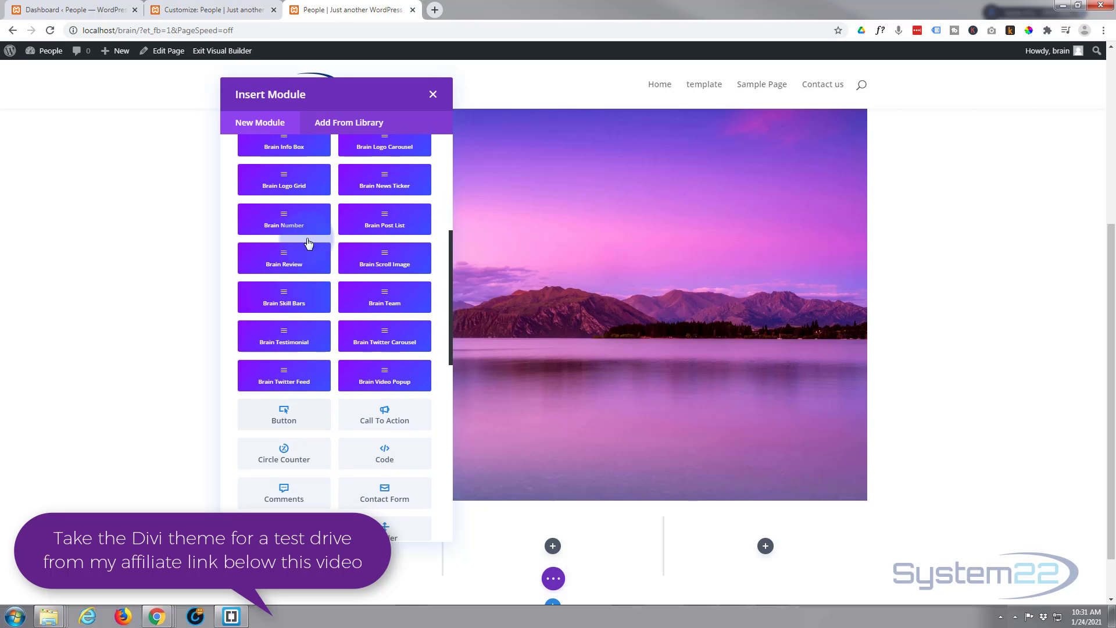
{"action": "scroll", "coordinate": [278, 348], "scroll_direction": "down", "scroll_amount": 1}
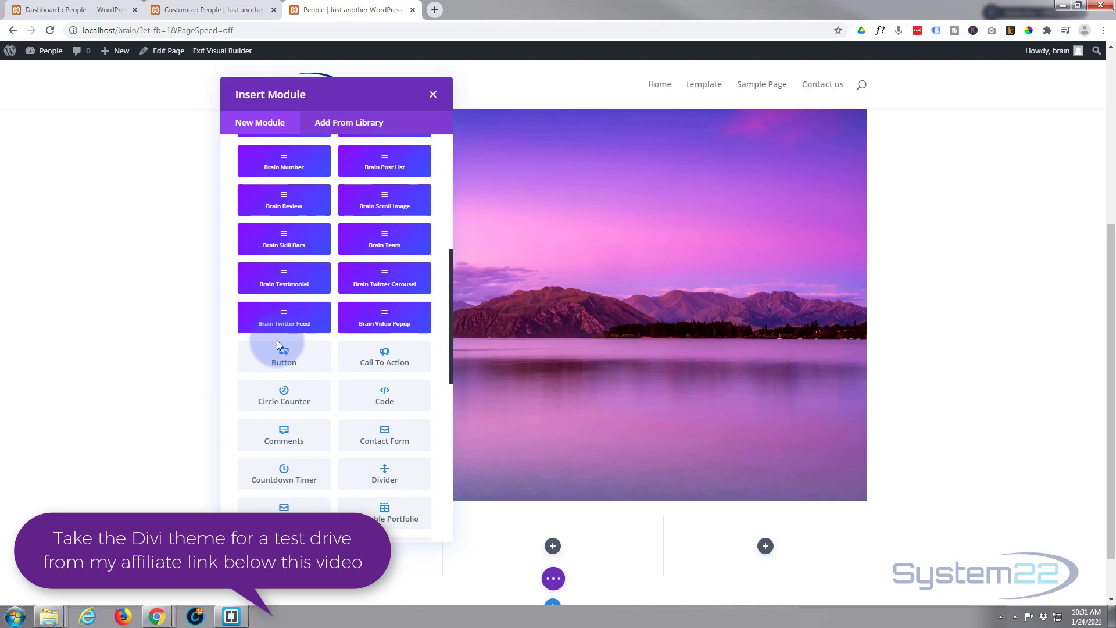
{"action": "scroll", "coordinate": [303, 296], "scroll_direction": "down", "scroll_amount": 1}
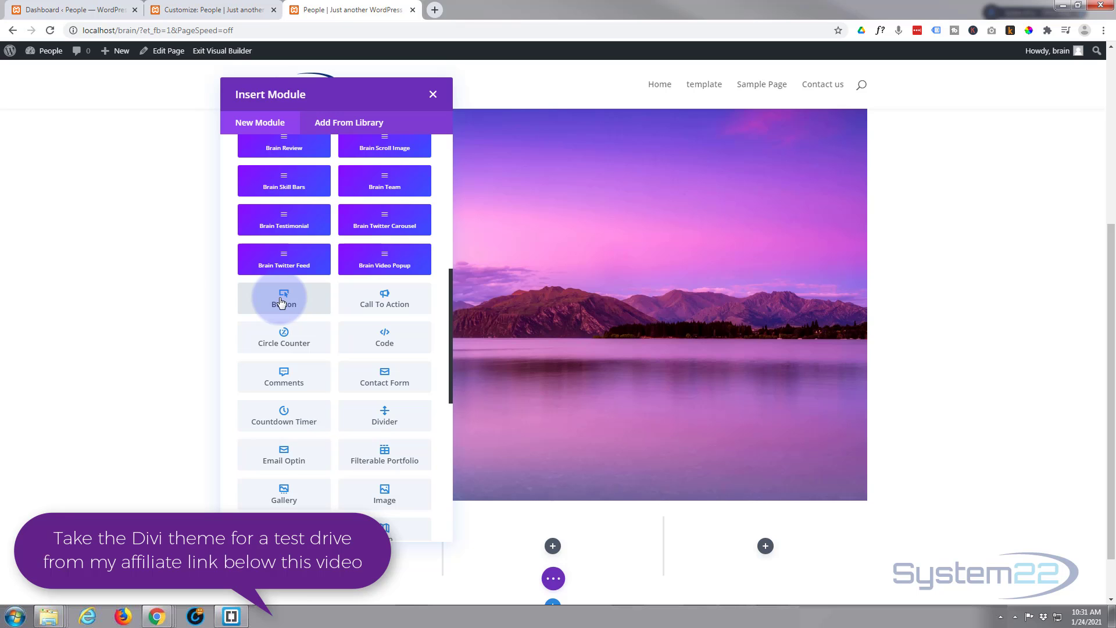
{"action": "left_click", "coordinate": [281, 302]}
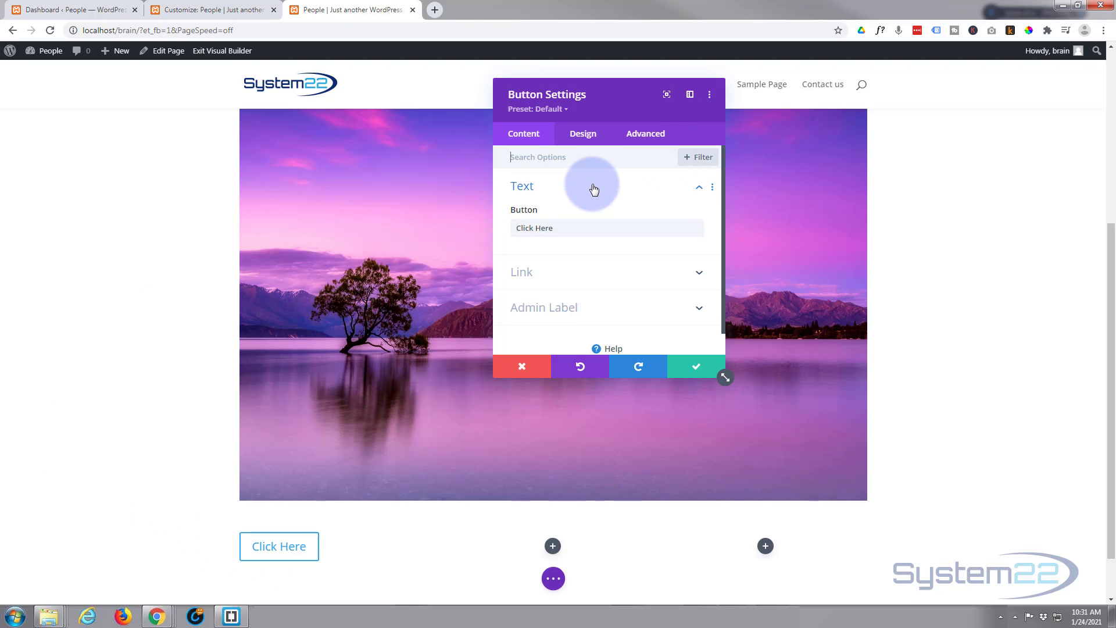
Change the new button's text to "Learn More"
{"action": "scroll", "coordinate": [593, 189], "scroll_direction": "down", "scroll_amount": 1}
{"action": "left_click_drag", "start_coordinate": [573, 205], "coordinate": [482, 207]}
{"action": "type", "text": "Le"}
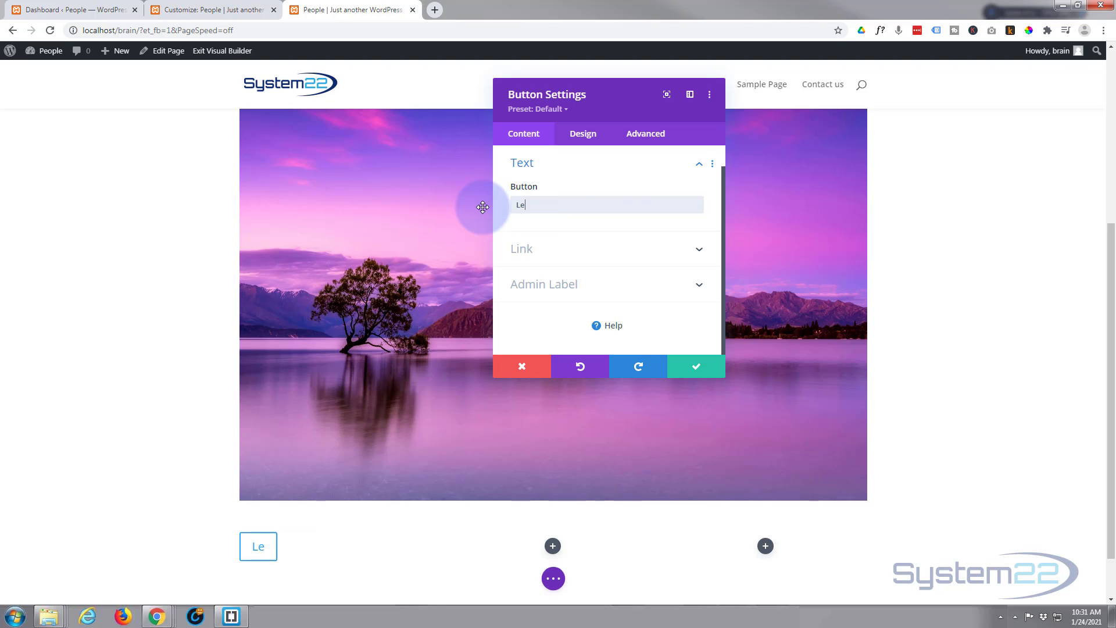
{"action": "type", "text": "arn More"}
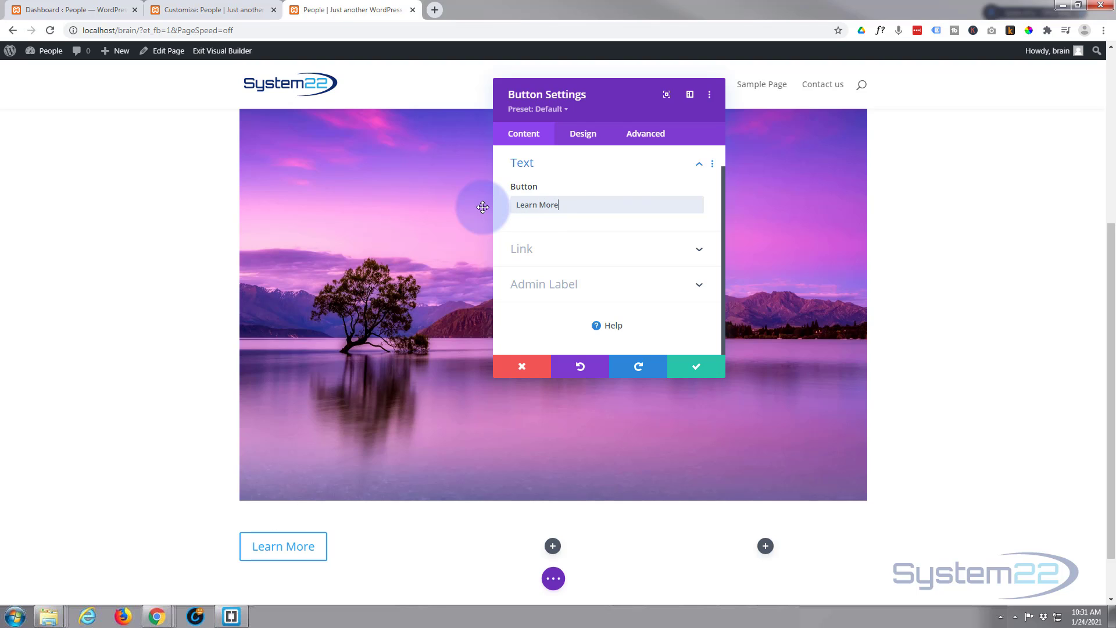
Set the button's link URL to # and leave its link target as In The Same Window
{"action": "left_click", "coordinate": [575, 250]}
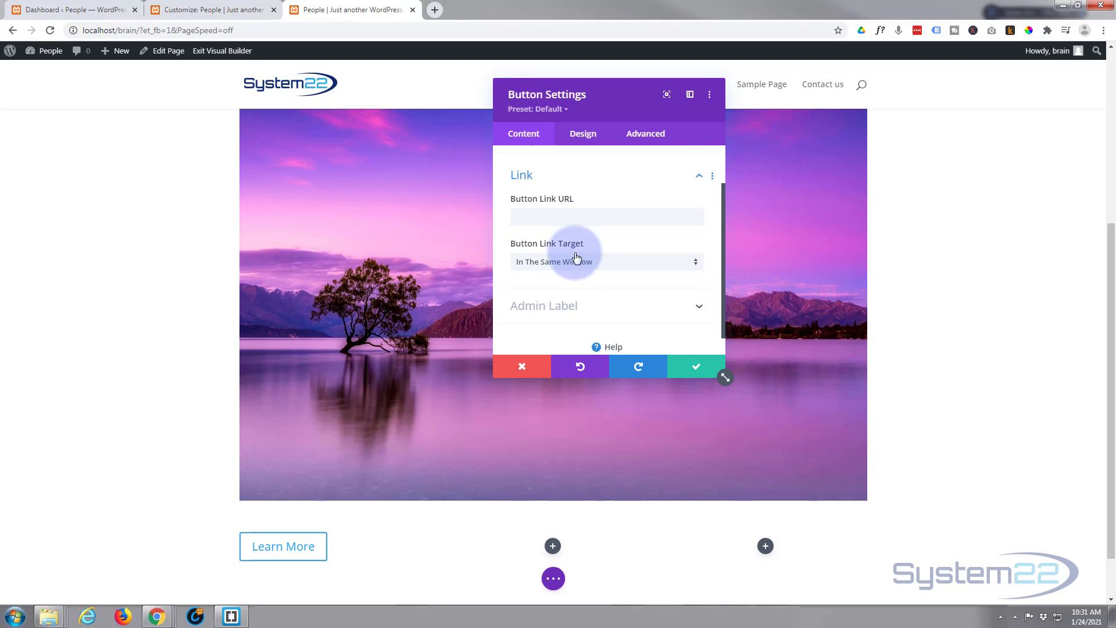
{"action": "left_click", "coordinate": [523, 204]}
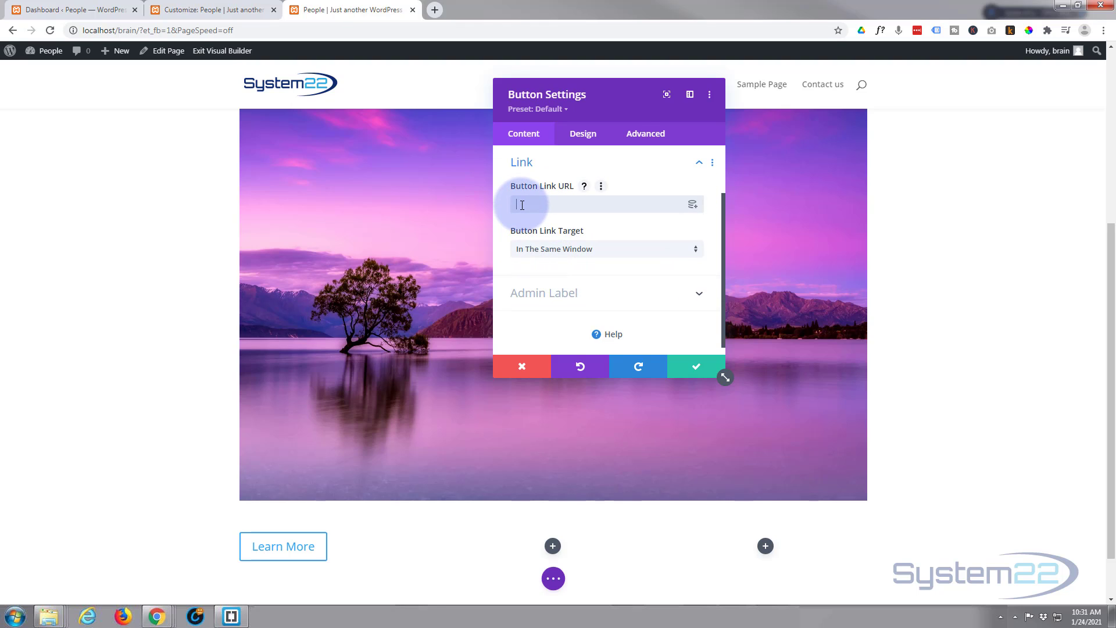
{"action": "type", "text": "#"}
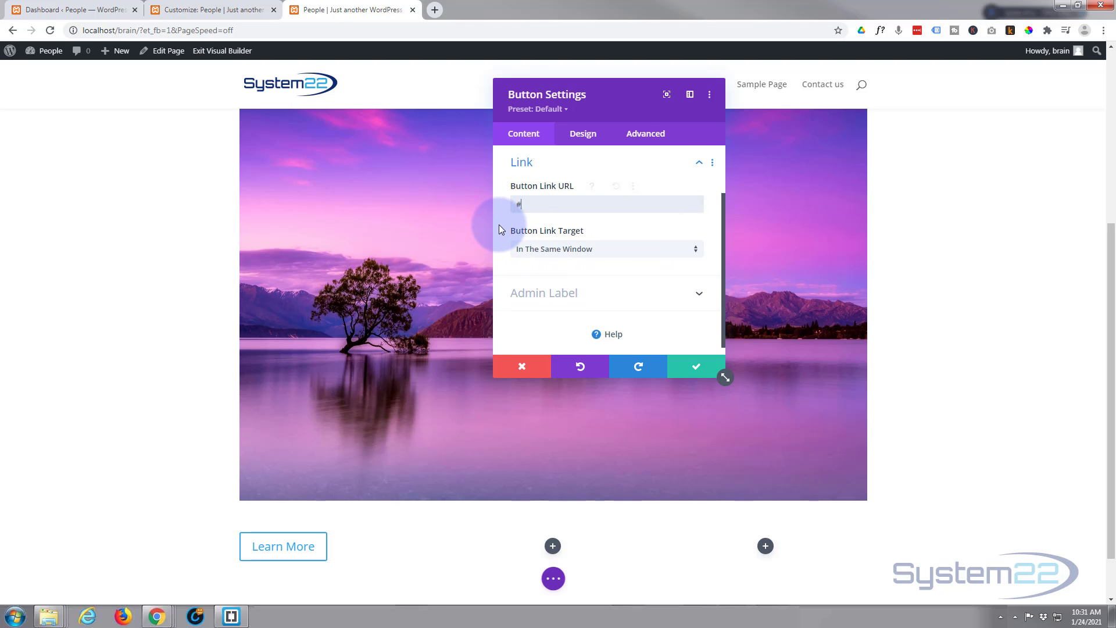
{"action": "left_click", "coordinate": [499, 226]}
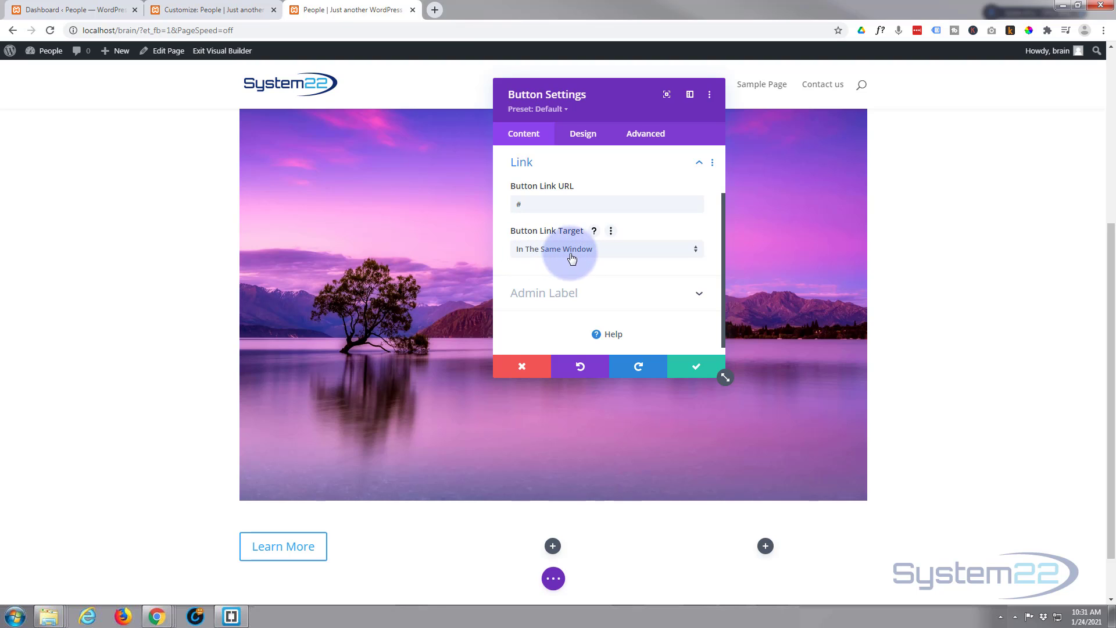
{"action": "left_click", "coordinate": [632, 254]}
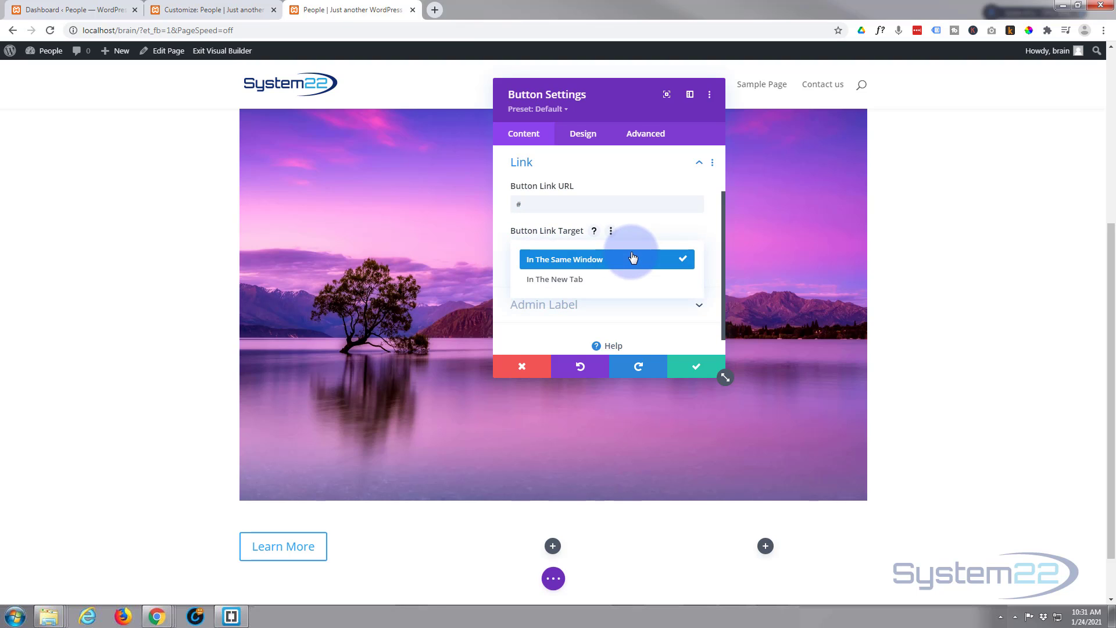
{"action": "left_click", "coordinate": [504, 250]}
Center the button in its column and set its text color option to Light
{"action": "left_click", "coordinate": [578, 141]}
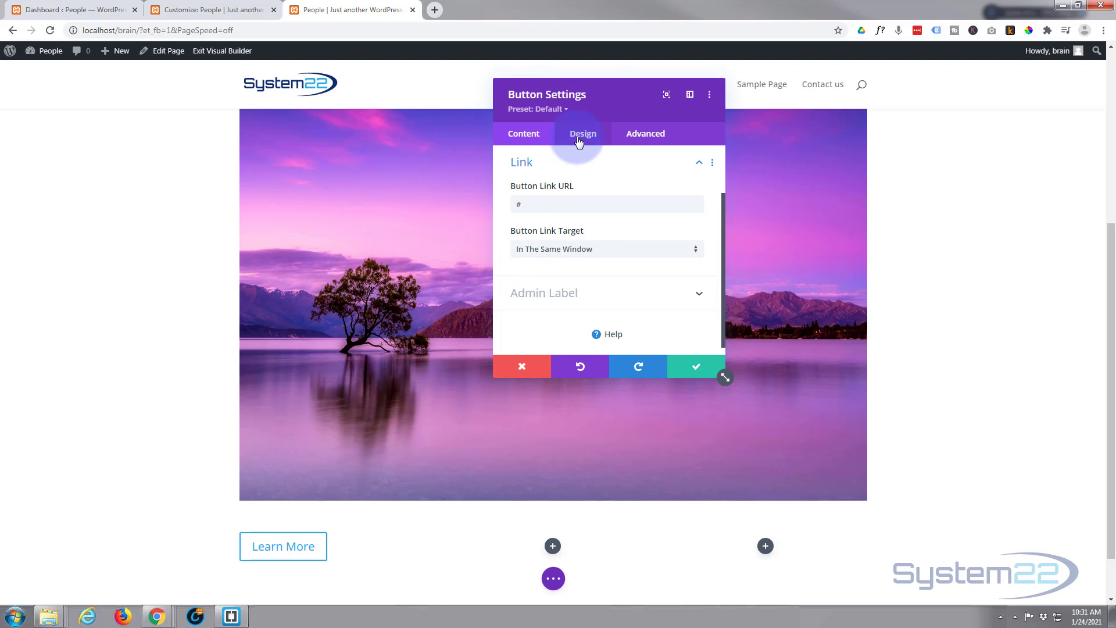
{"action": "left_click", "coordinate": [604, 187]}
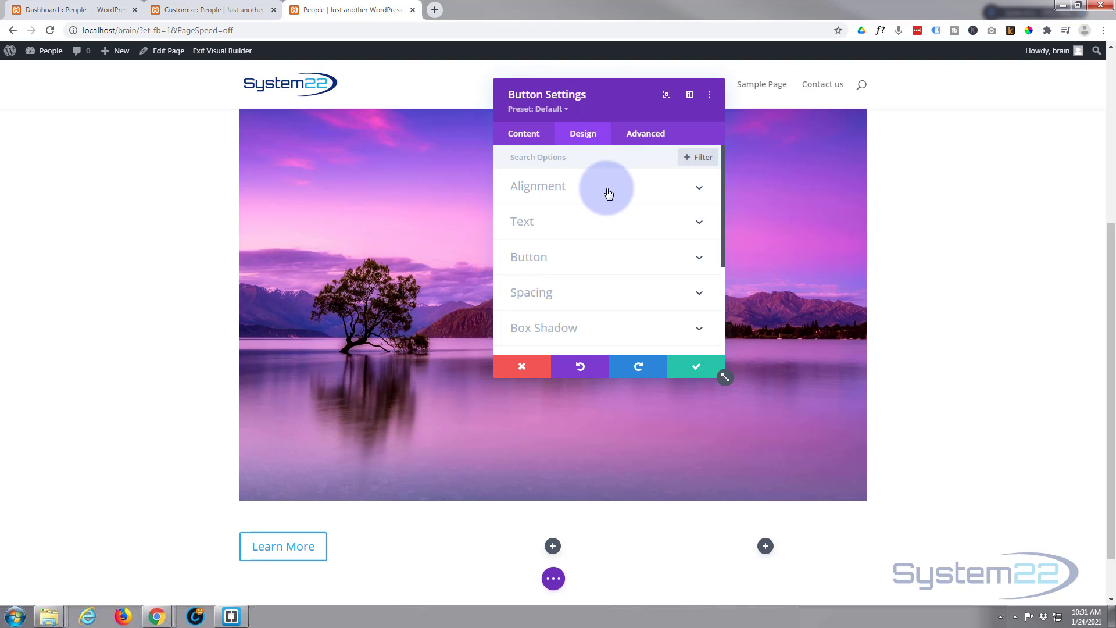
{"action": "left_click", "coordinate": [608, 229]}
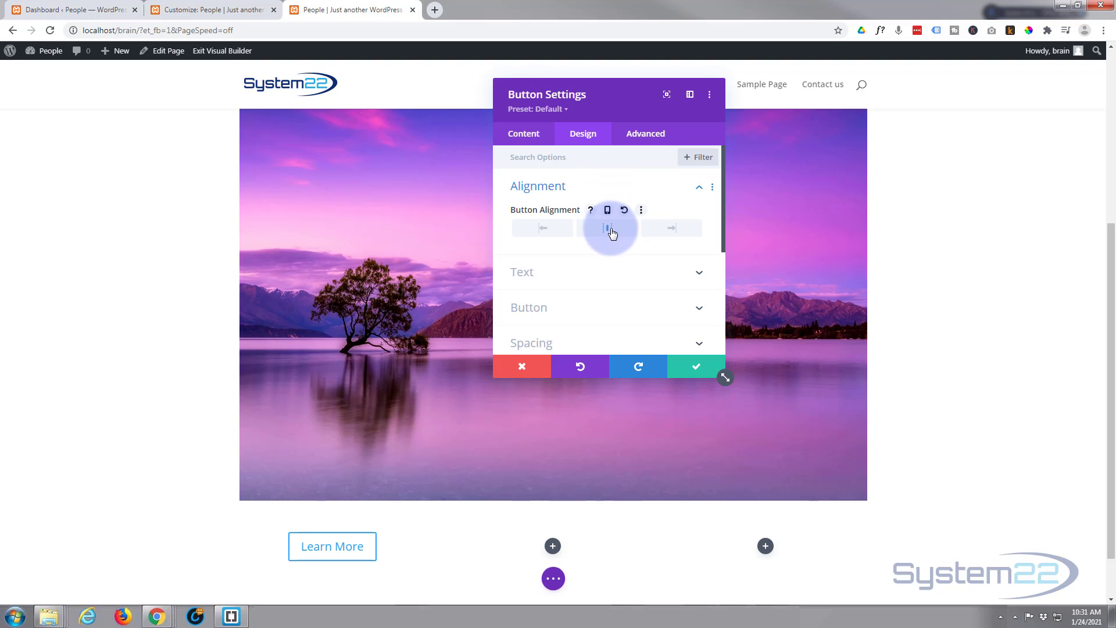
{"action": "scroll", "coordinate": [600, 271], "scroll_direction": "down", "scroll_amount": 2}
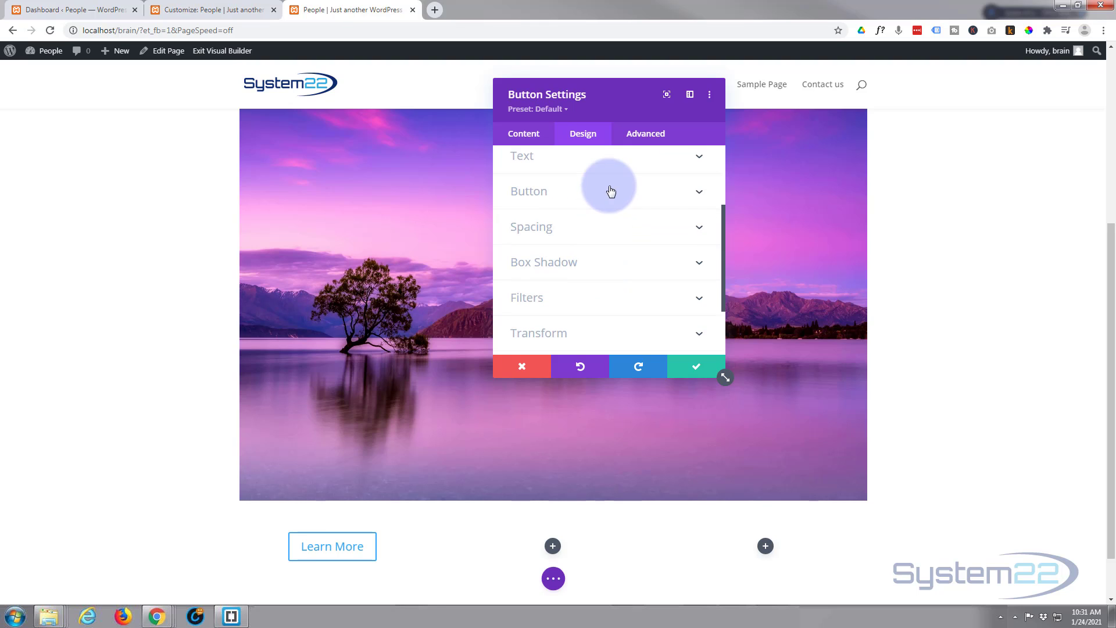
{"action": "left_click", "coordinate": [594, 169]}
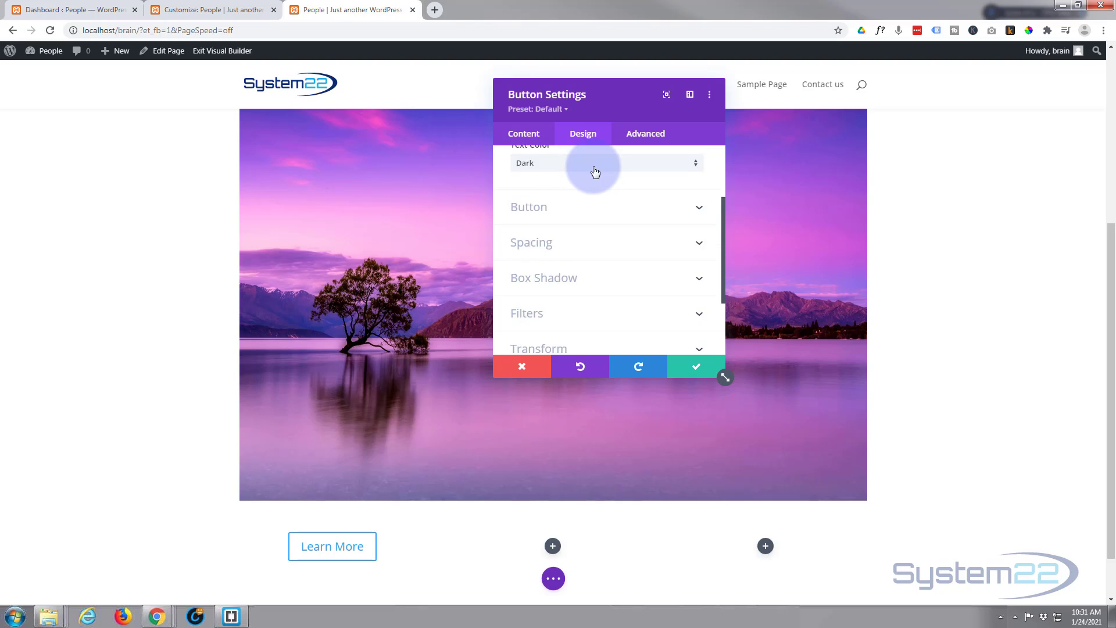
{"action": "left_click", "coordinate": [595, 212]}
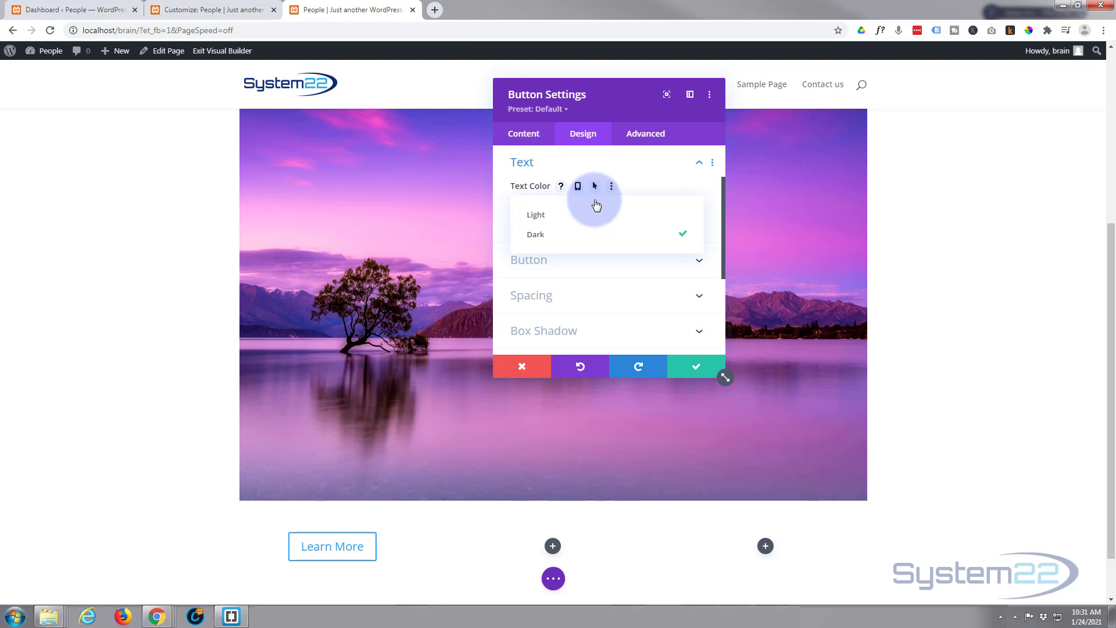
{"action": "left_click", "coordinate": [585, 215]}
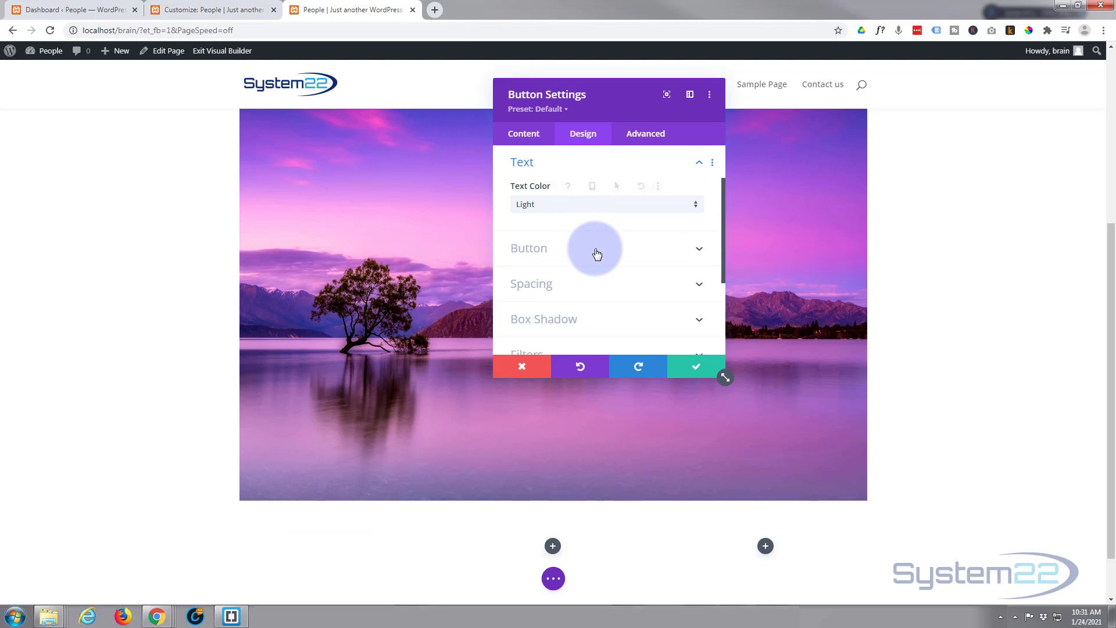
Enable custom styles for the button and give it white text and a solid blue background
{"action": "left_click", "coordinate": [593, 250]}
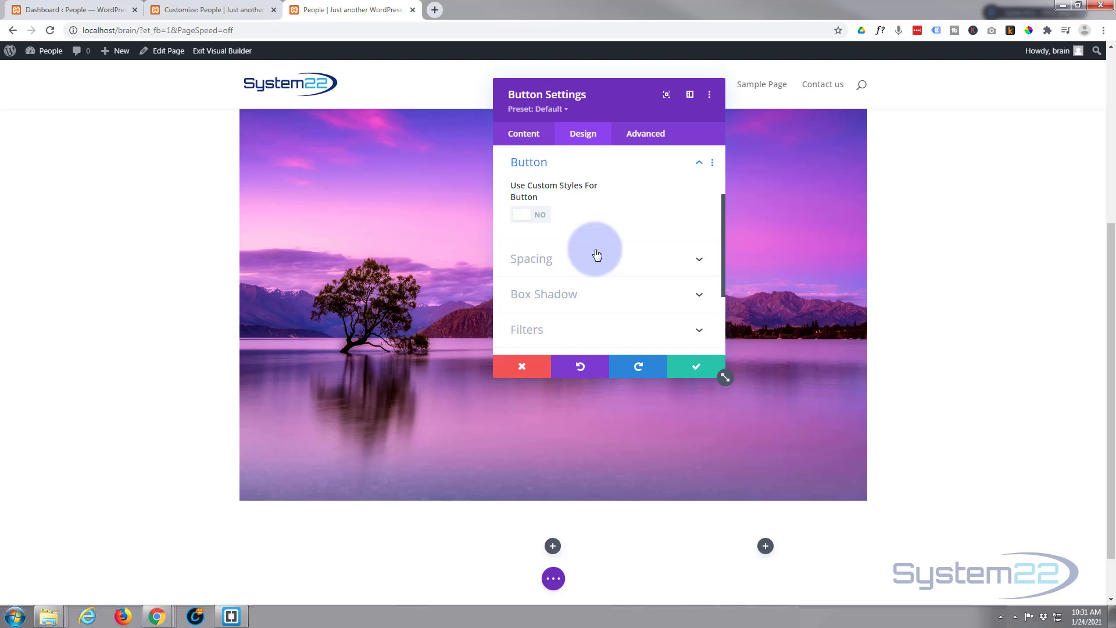
{"action": "left_click", "coordinate": [546, 220]}
{"action": "scroll", "coordinate": [630, 220], "scroll_direction": "down", "scroll_amount": 2}
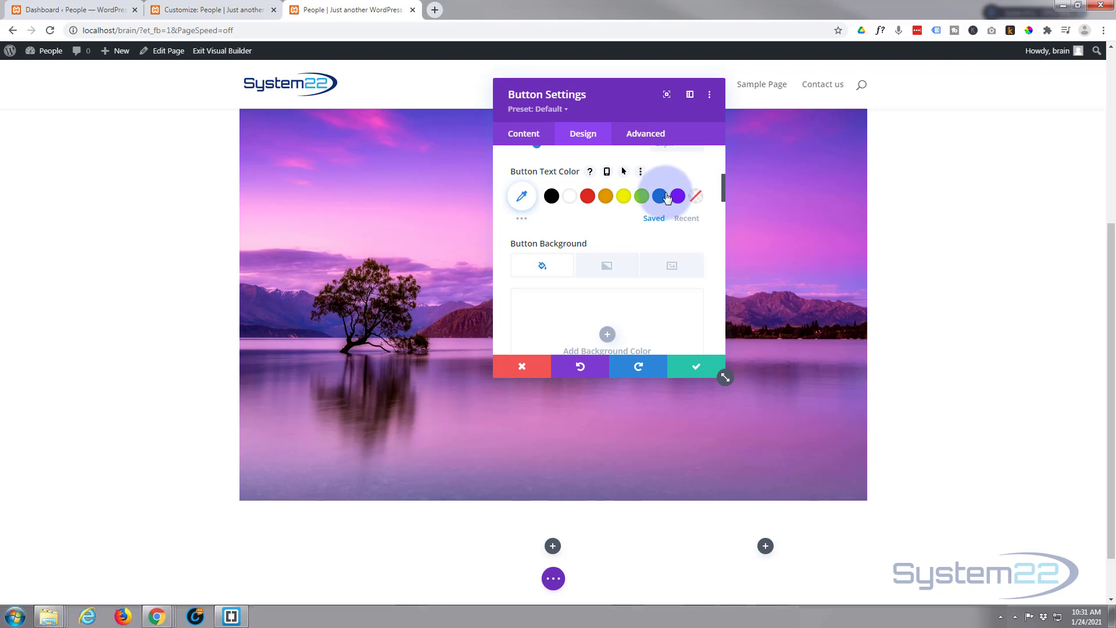
{"action": "left_click", "coordinate": [570, 199]}
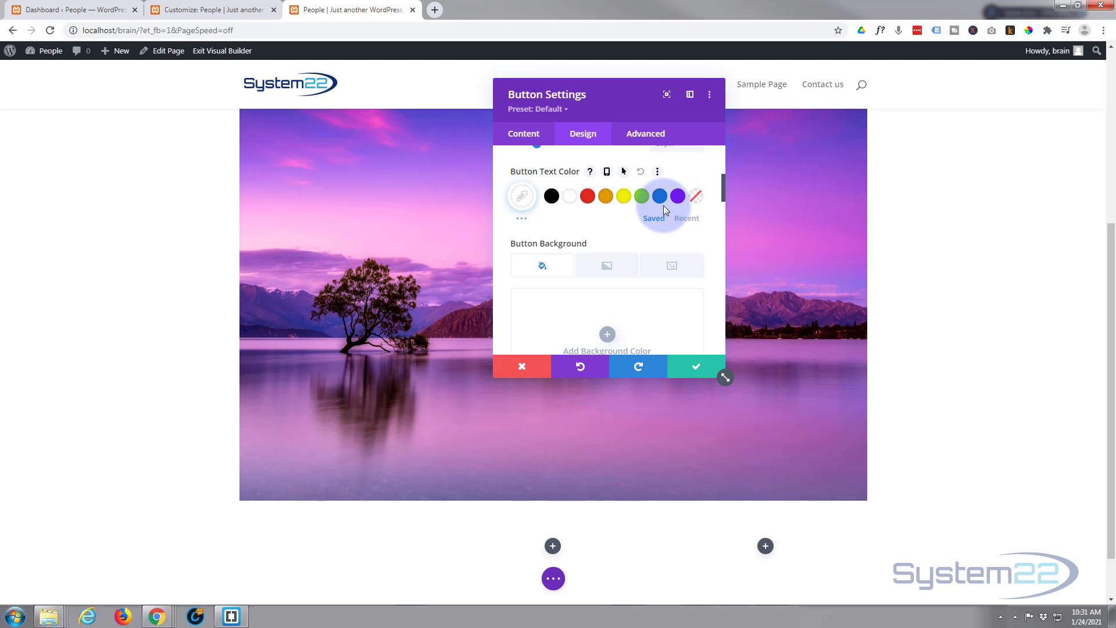
{"action": "scroll", "coordinate": [638, 224], "scroll_direction": "down", "scroll_amount": 2}
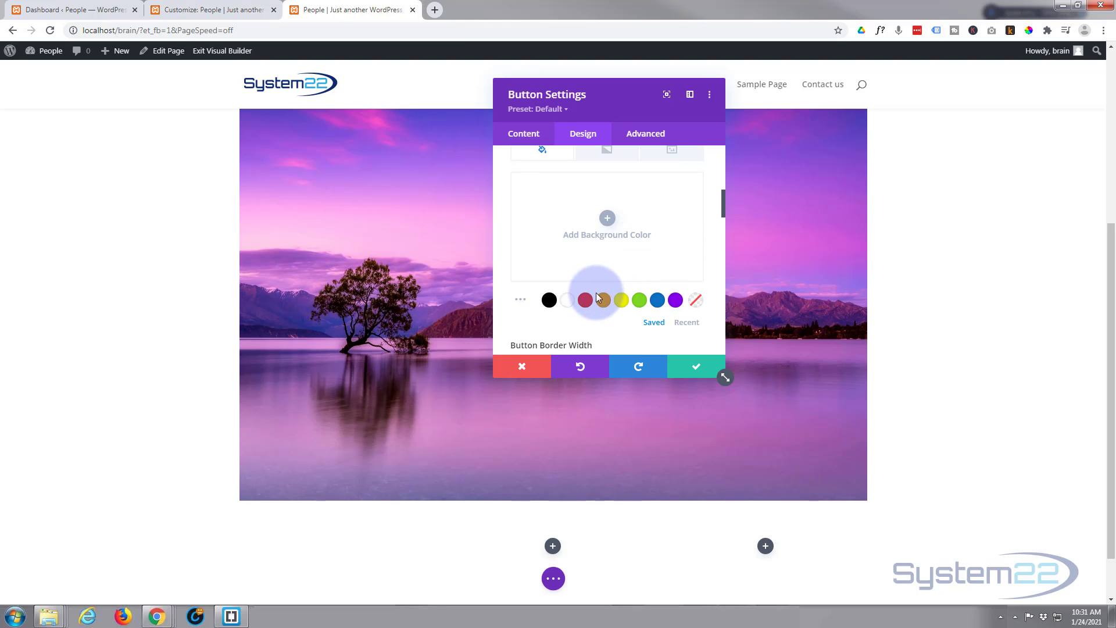
{"action": "left_click", "coordinate": [658, 303]}
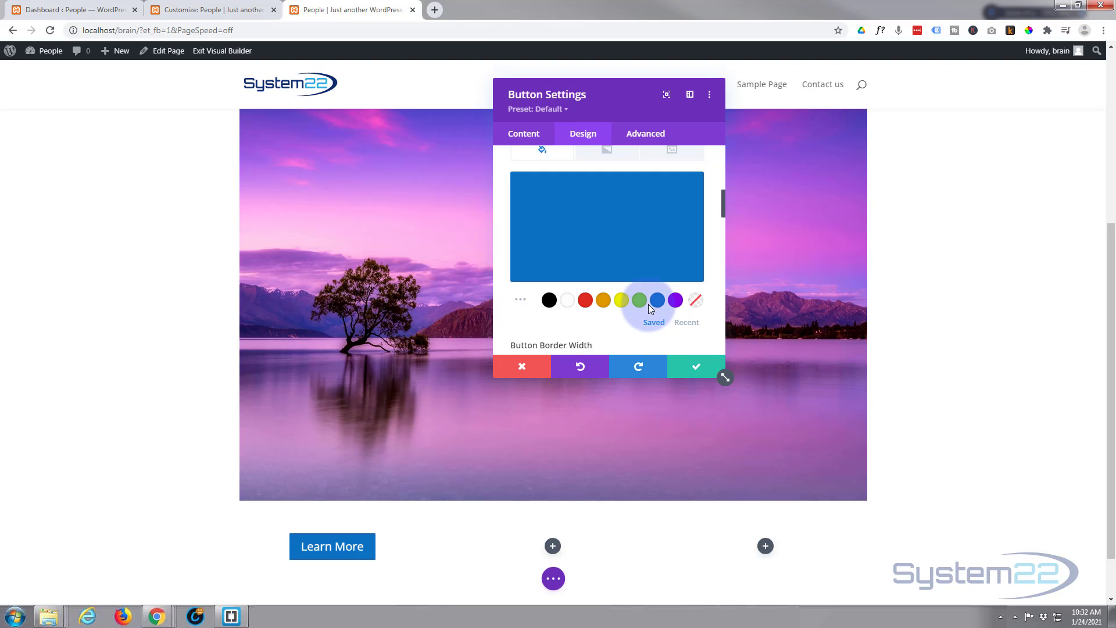
Set the button background's hover state to purple from the saved colors
{"action": "scroll", "coordinate": [647, 304], "scroll_direction": "up", "scroll_amount": 2}
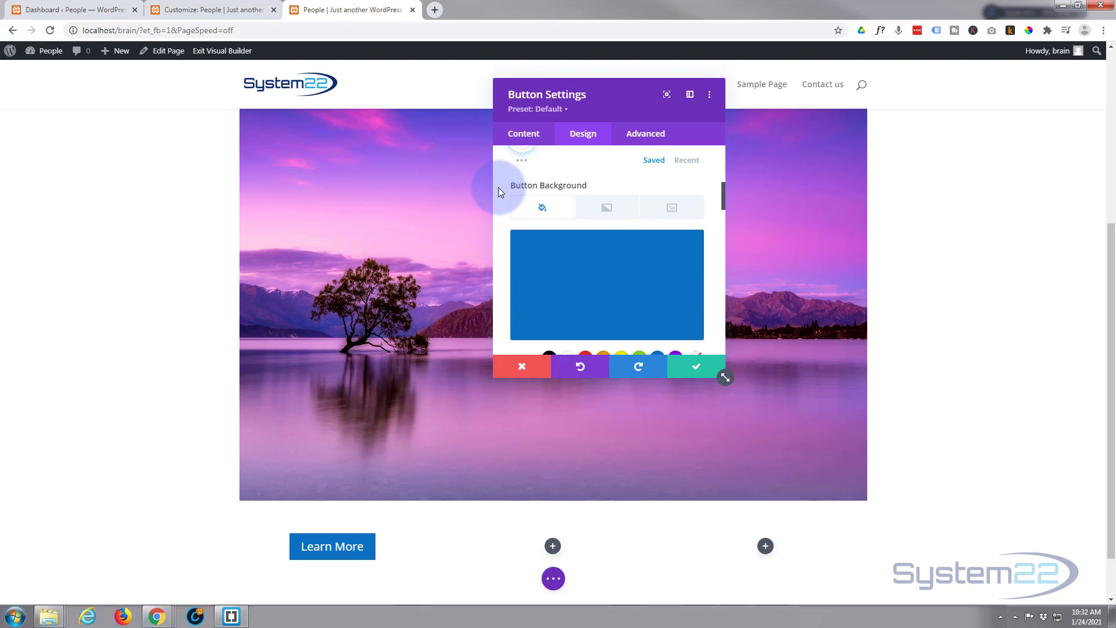
{"action": "mouse_move", "coordinate": [530, 185]}
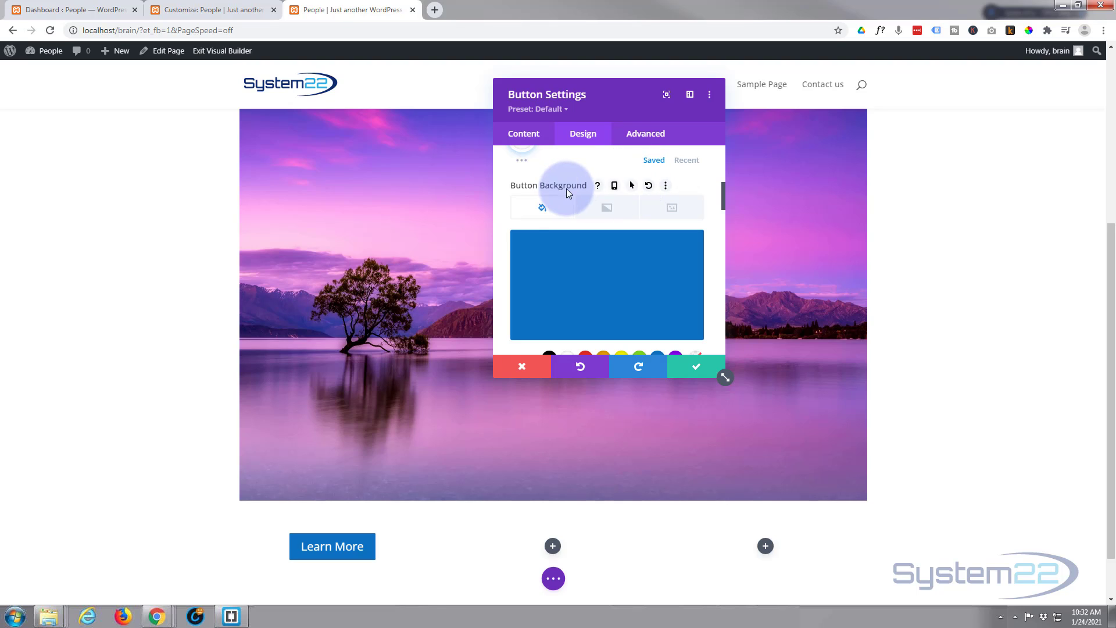
{"action": "left_click", "coordinate": [631, 186]}
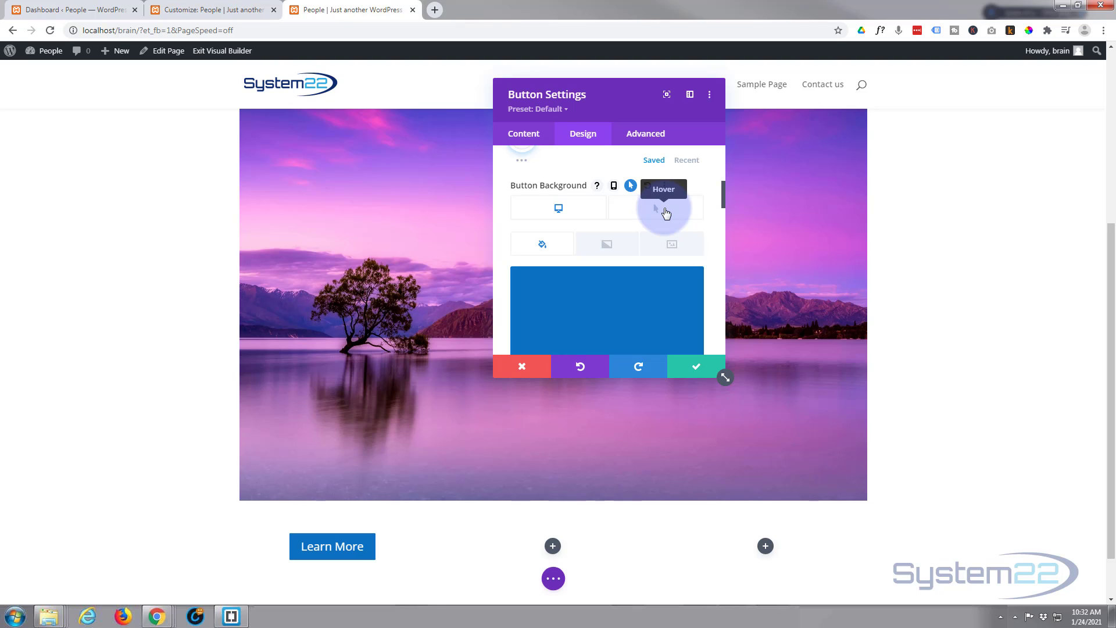
{"action": "left_click", "coordinate": [666, 213]}
{"action": "scroll", "coordinate": [651, 212], "scroll_direction": "down", "scroll_amount": 3}
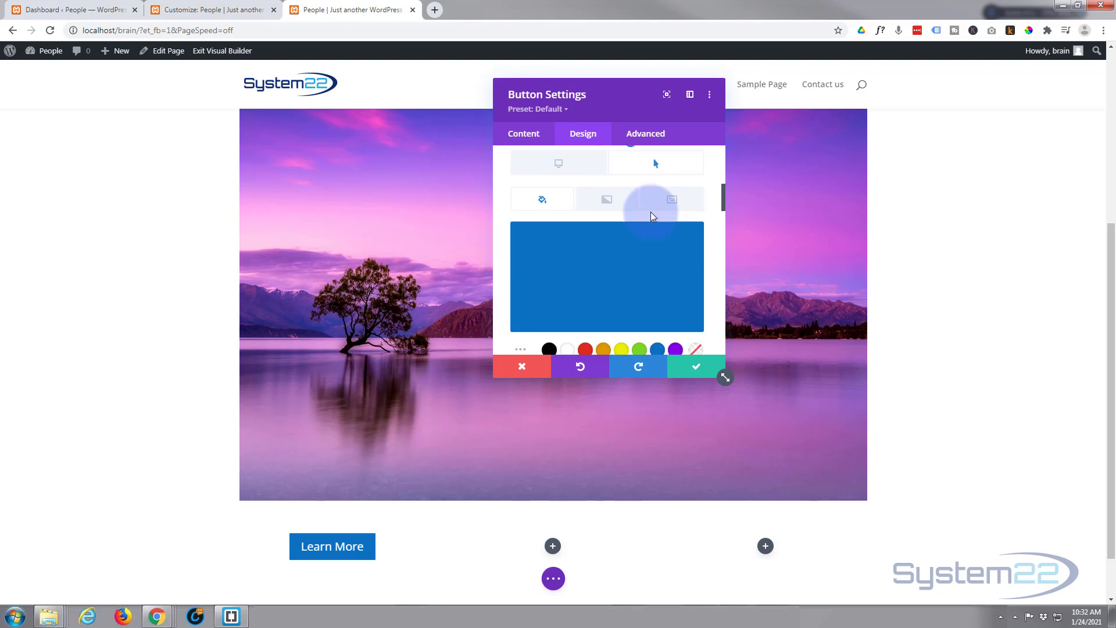
{"action": "left_click", "coordinate": [675, 280]}
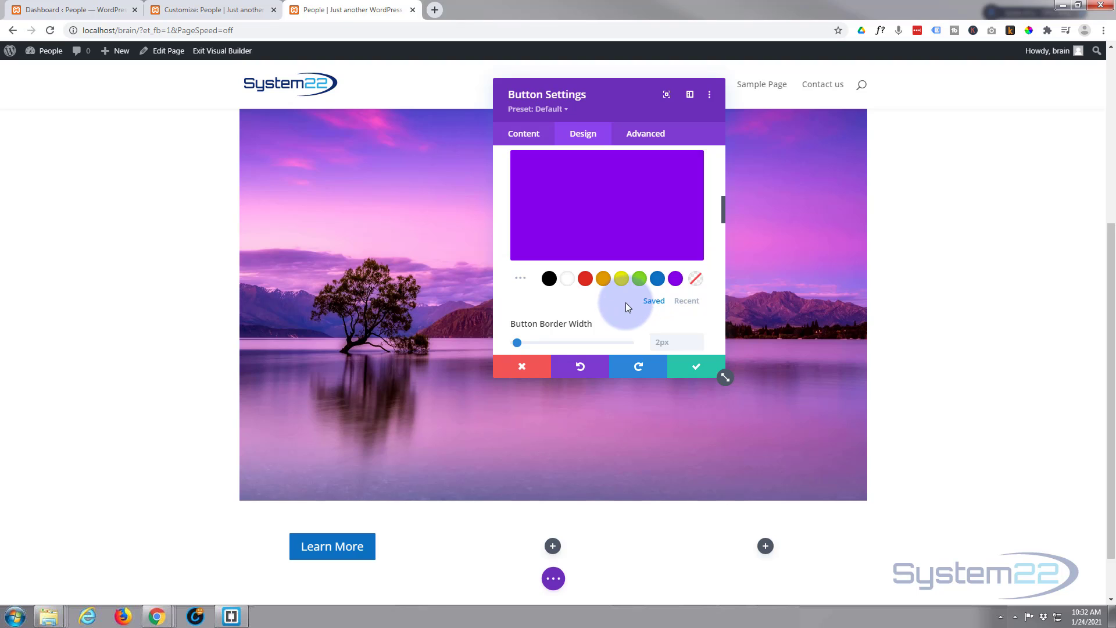
{"action": "scroll", "coordinate": [627, 307], "scroll_direction": "down", "scroll_amount": 2}
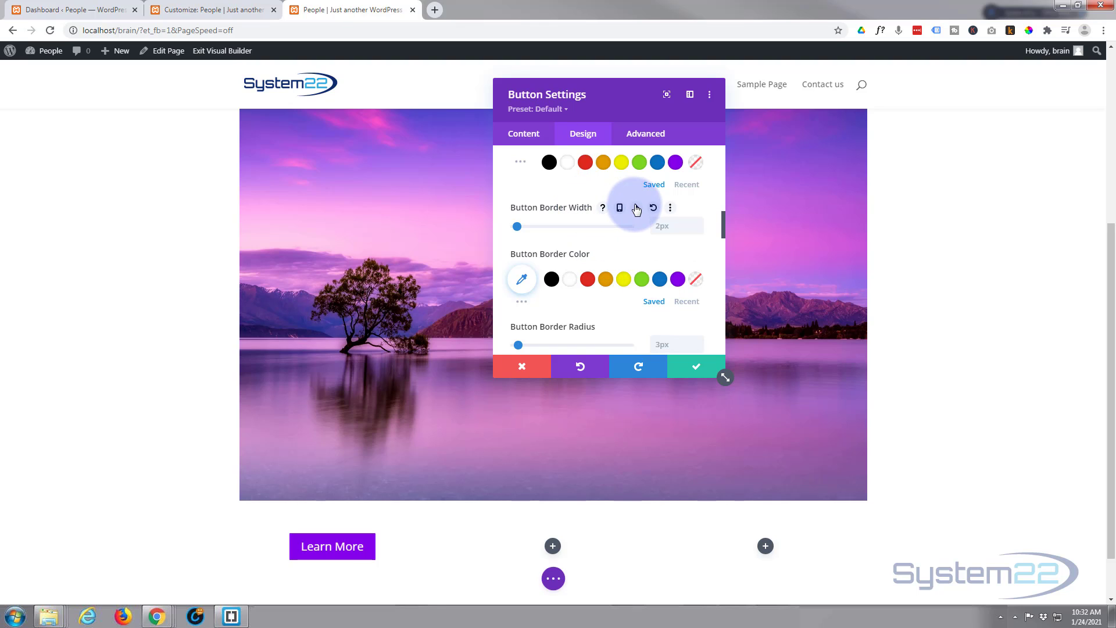
Set the button's border color to blue from the saved colors
{"action": "left_click", "coordinate": [636, 209]}
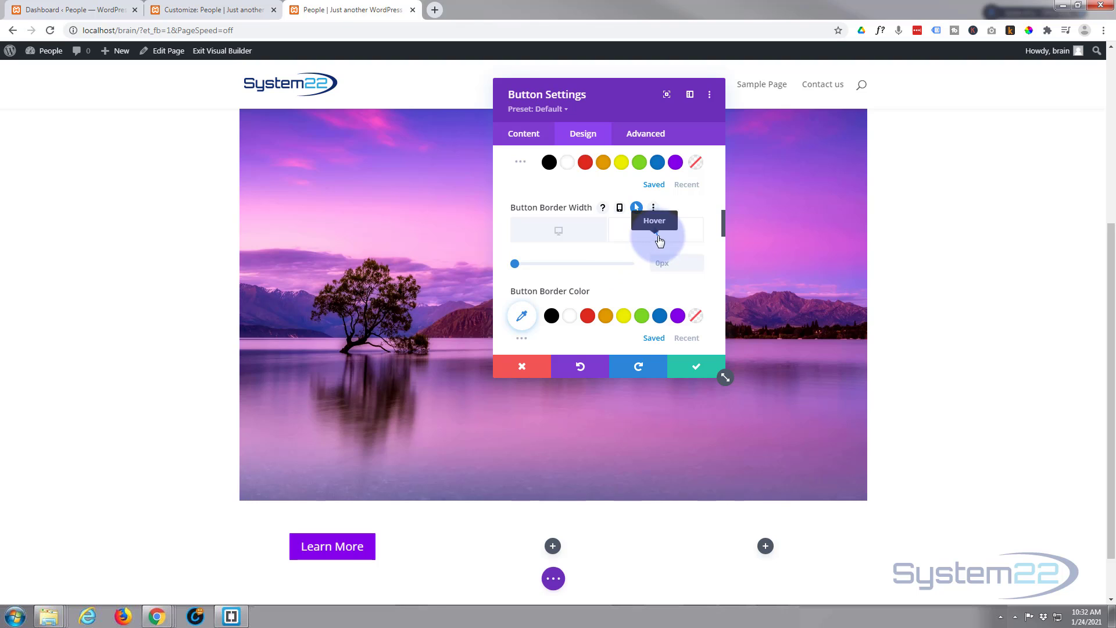
{"action": "left_click", "coordinate": [678, 316]}
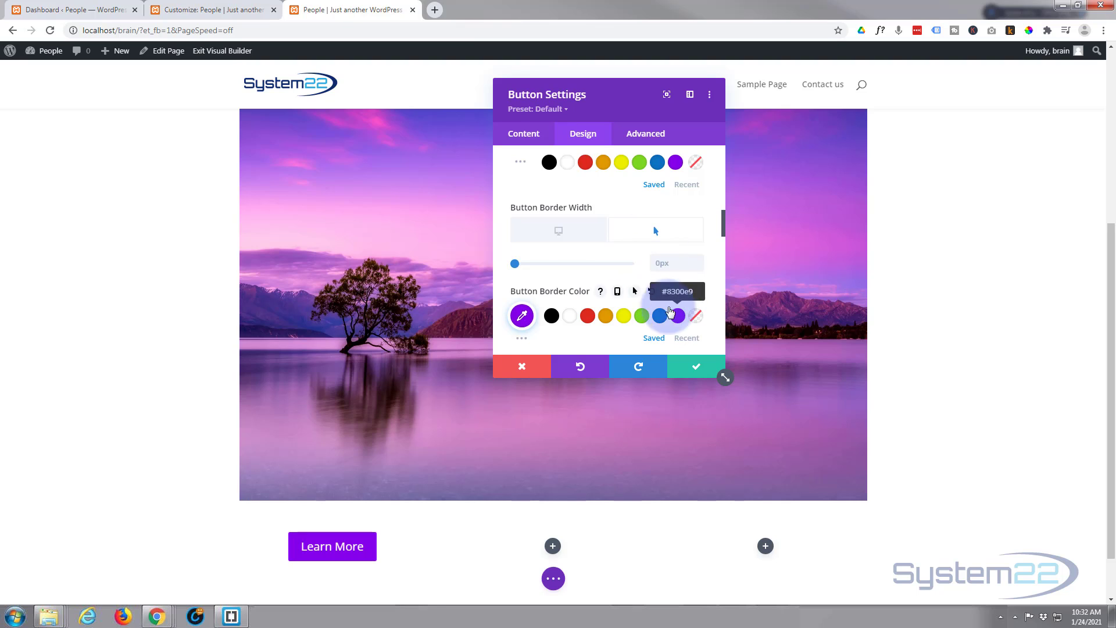
{"action": "left_click", "coordinate": [572, 234]}
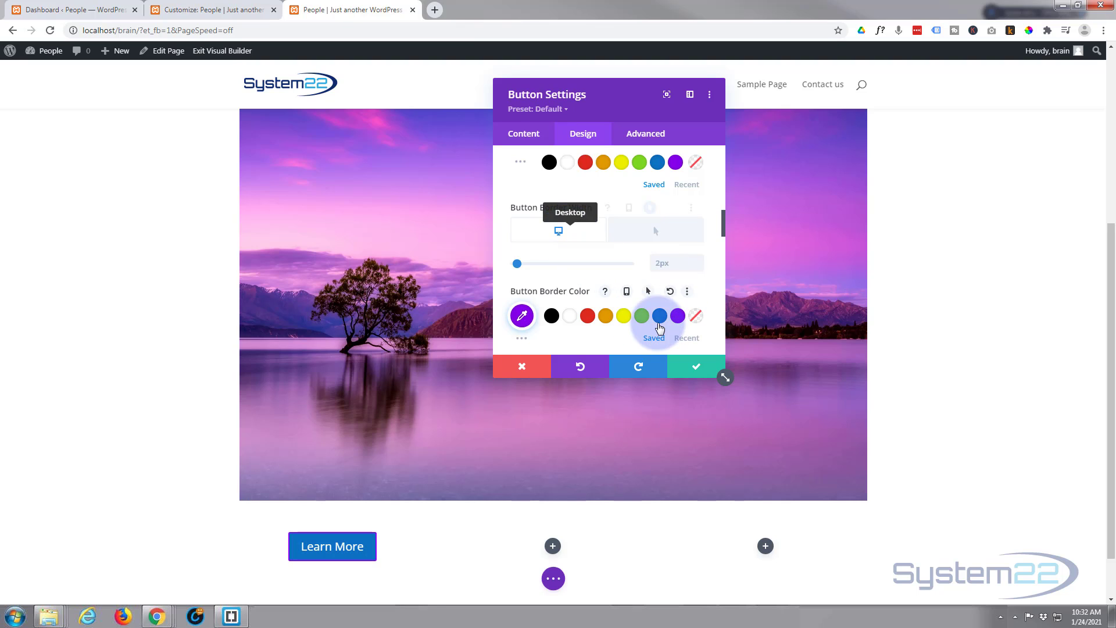
{"action": "left_click", "coordinate": [659, 317]}
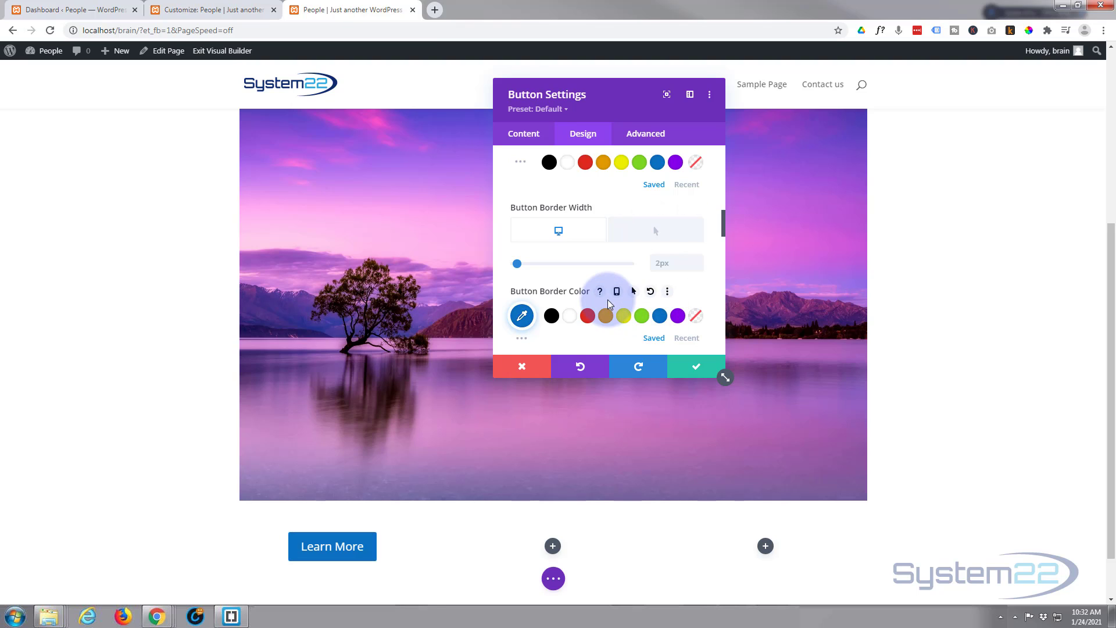
Look over the fonts available for the button without choosing one
{"action": "scroll", "coordinate": [608, 298], "scroll_direction": "down", "scroll_amount": 2}
{"action": "scroll", "coordinate": [608, 299], "scroll_direction": "down", "scroll_amount": 1}
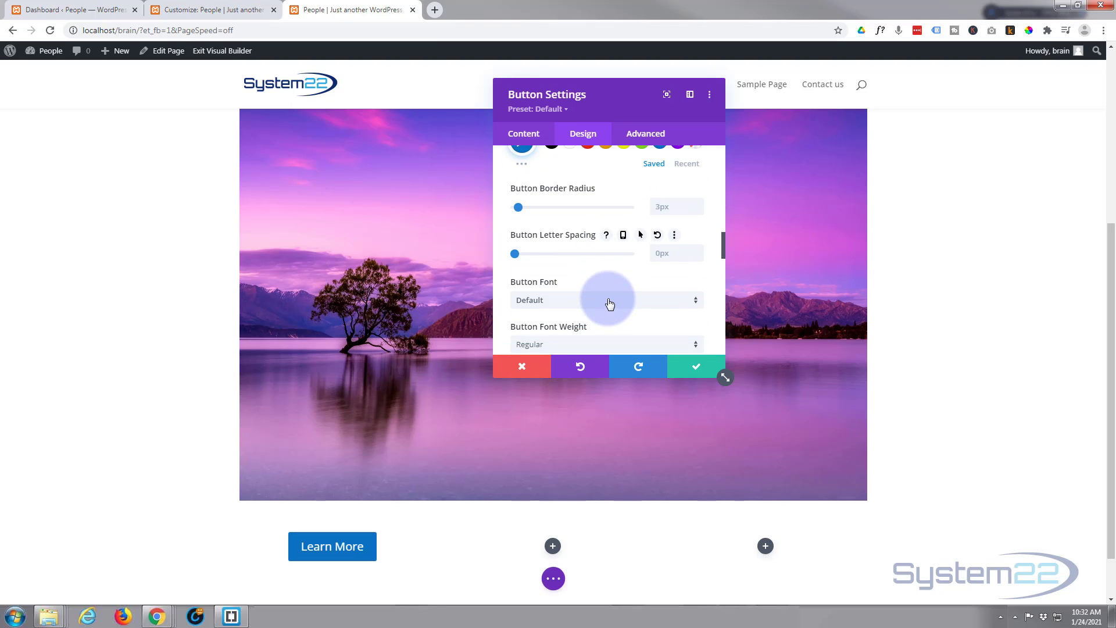
{"action": "scroll", "coordinate": [609, 301], "scroll_direction": "down", "scroll_amount": 1}
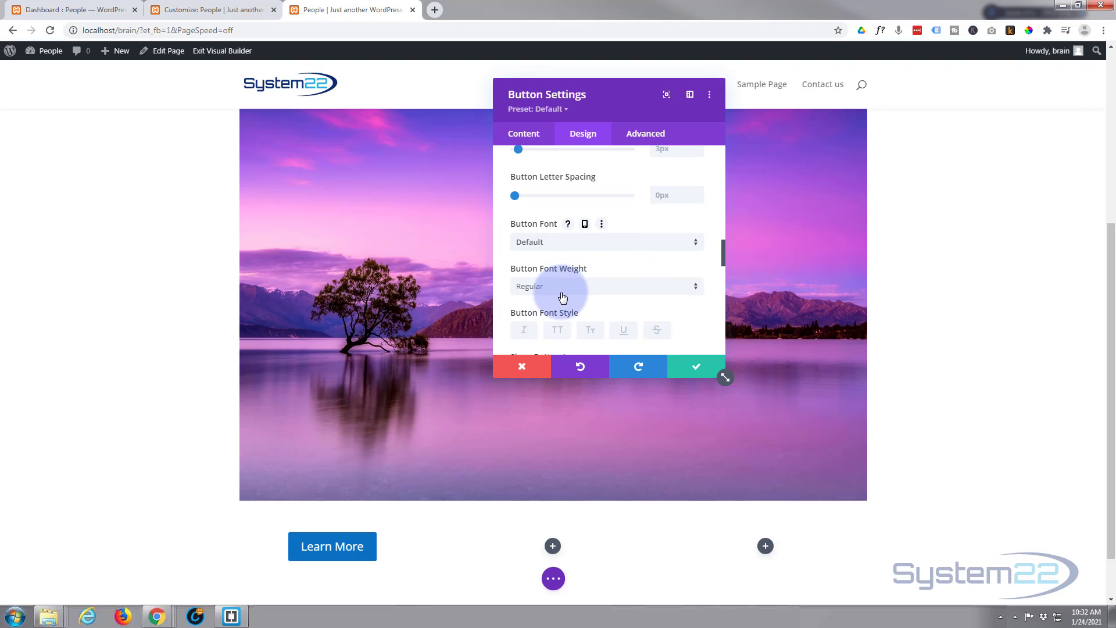
{"action": "left_click", "coordinate": [578, 241]}
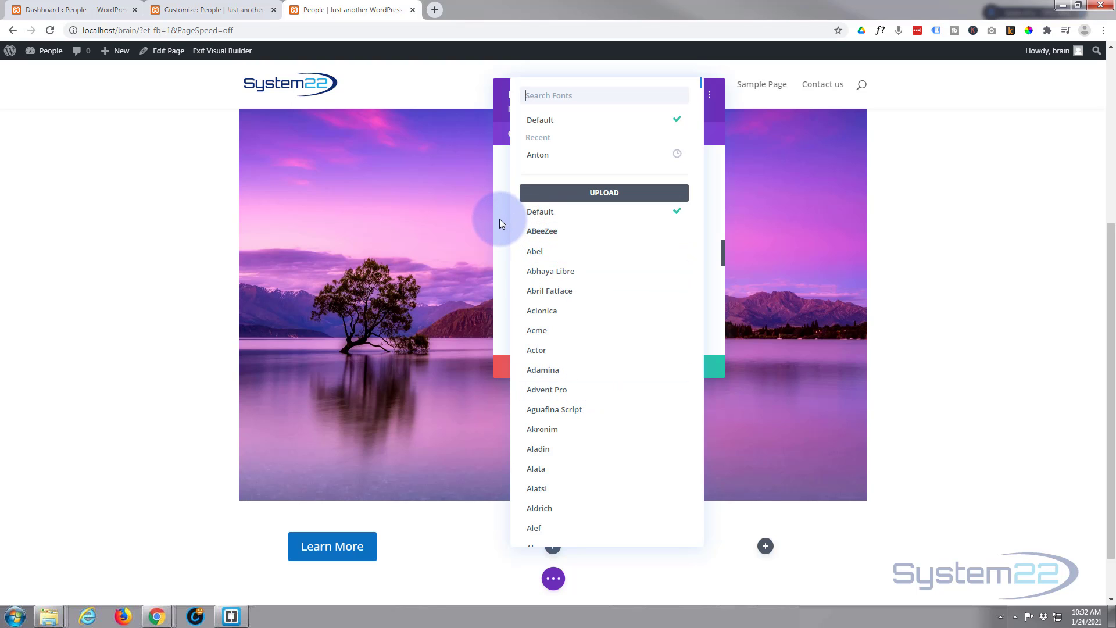
{"action": "left_click", "coordinate": [500, 182]}
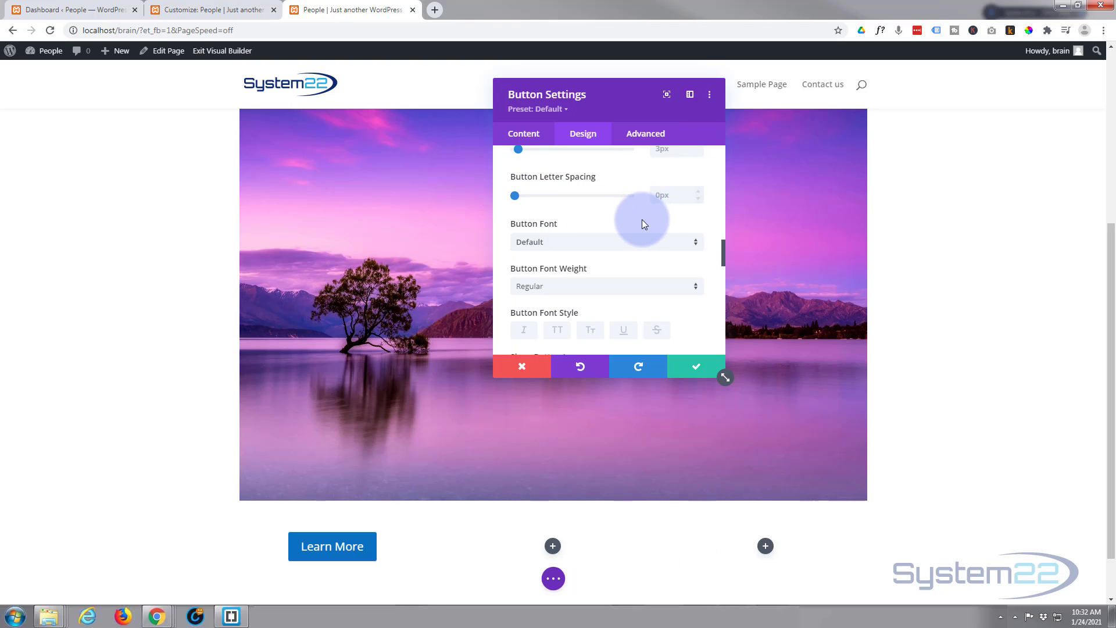
Choose the atom-shaped symbol next to the house as the button's icon
{"action": "scroll", "coordinate": [642, 218], "scroll_direction": "down", "scroll_amount": 1}
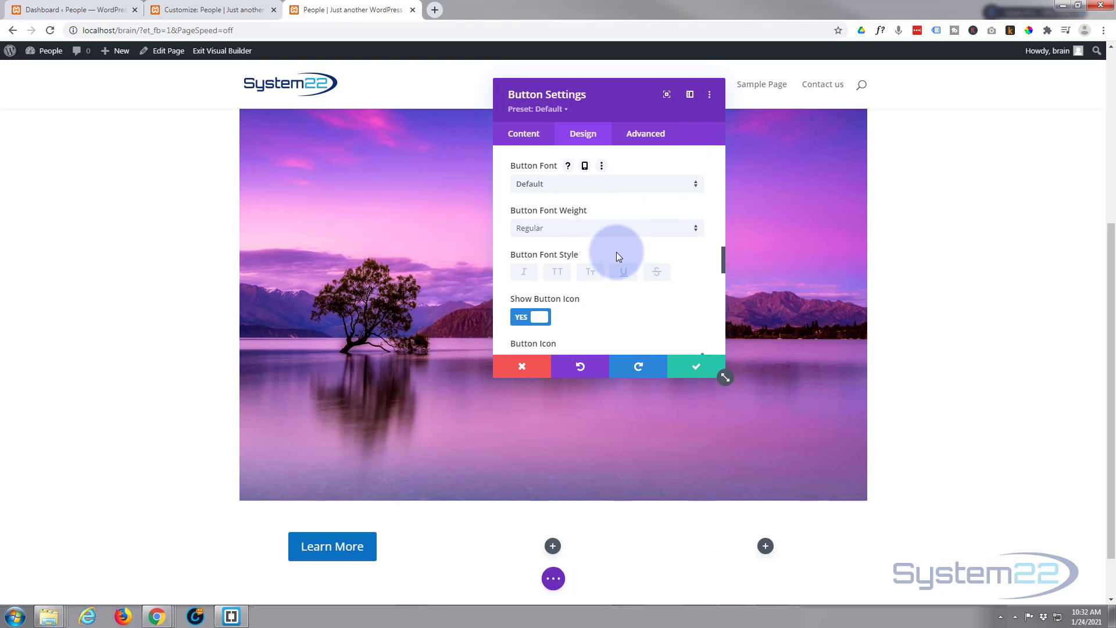
{"action": "scroll", "coordinate": [626, 289], "scroll_direction": "down", "scroll_amount": 1}
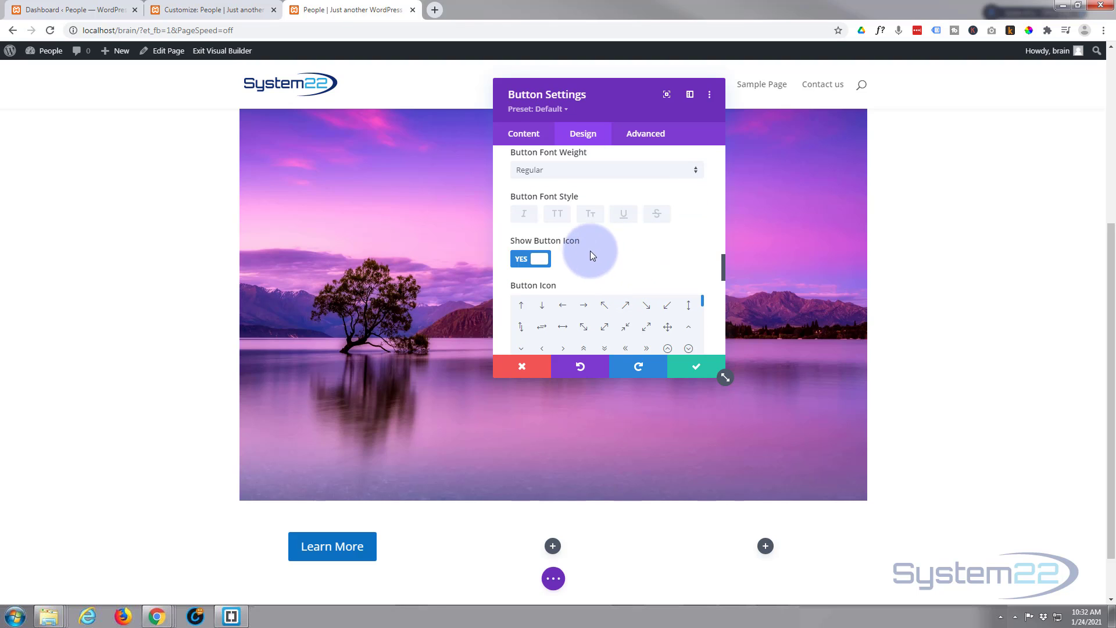
{"action": "scroll", "coordinate": [636, 249], "scroll_direction": "down", "scroll_amount": 1}
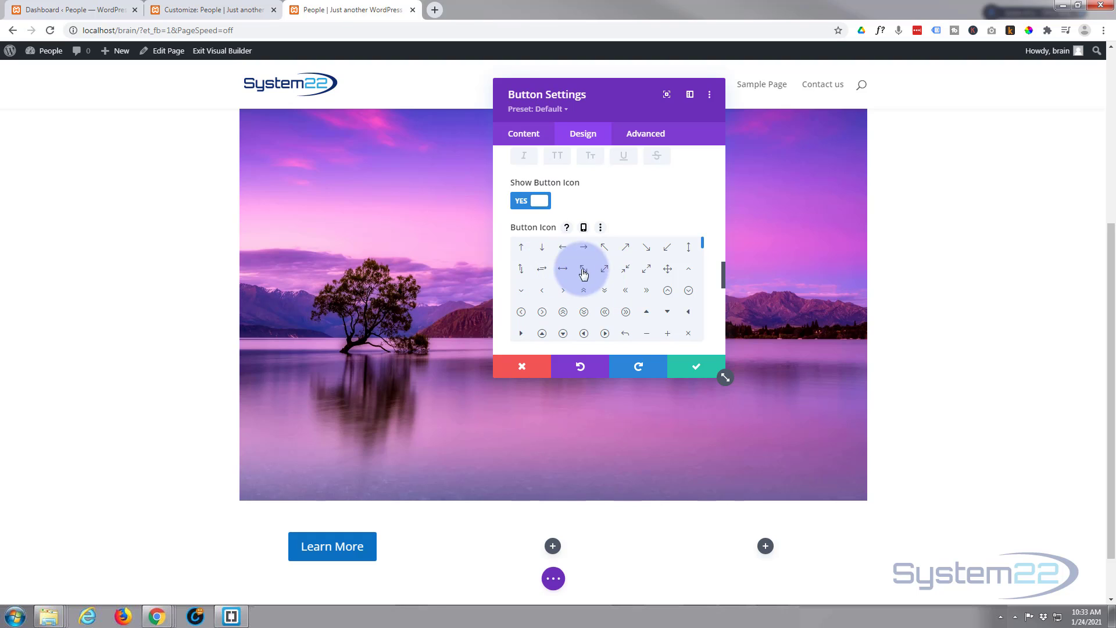
{"action": "scroll", "coordinate": [583, 285], "scroll_direction": "down", "scroll_amount": 1}
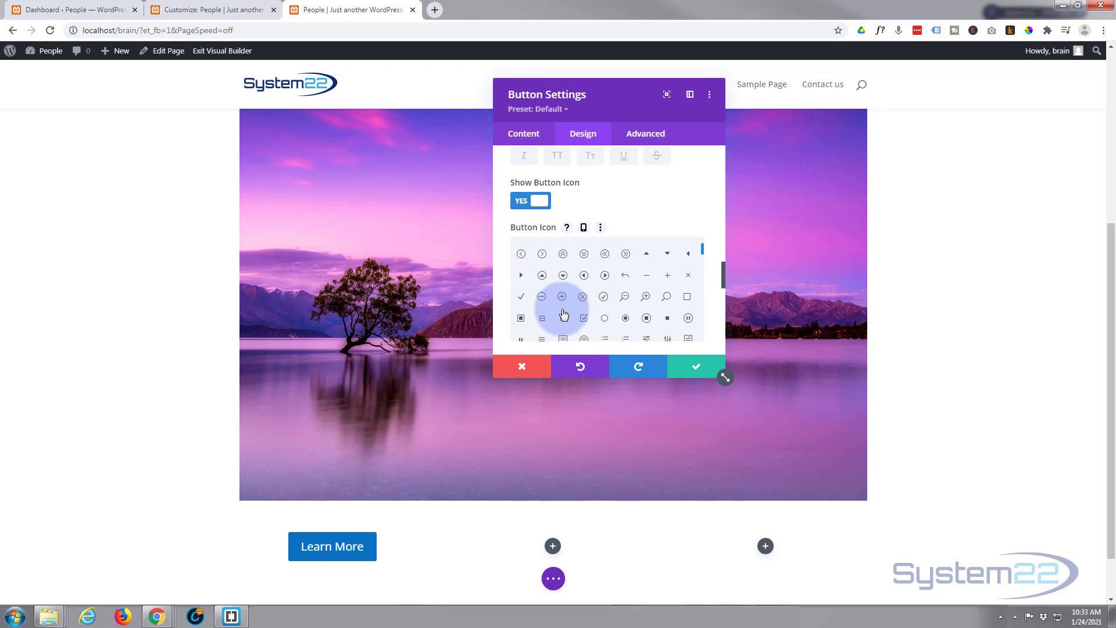
{"action": "scroll", "coordinate": [582, 291], "scroll_direction": "down", "scroll_amount": 1}
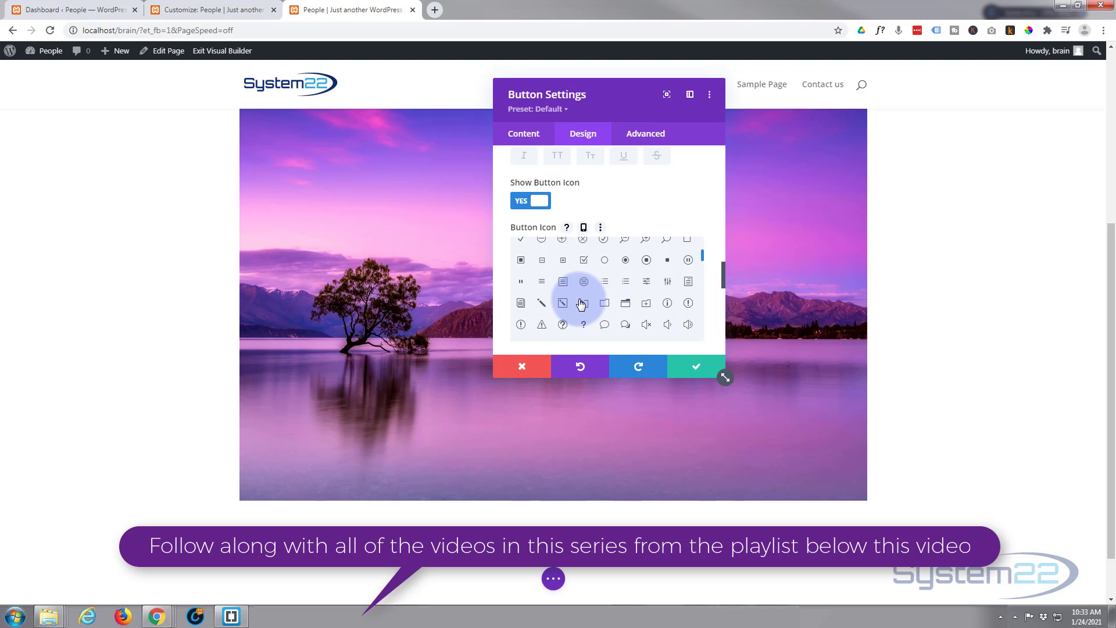
{"action": "scroll", "coordinate": [581, 303], "scroll_direction": "down", "scroll_amount": 3}
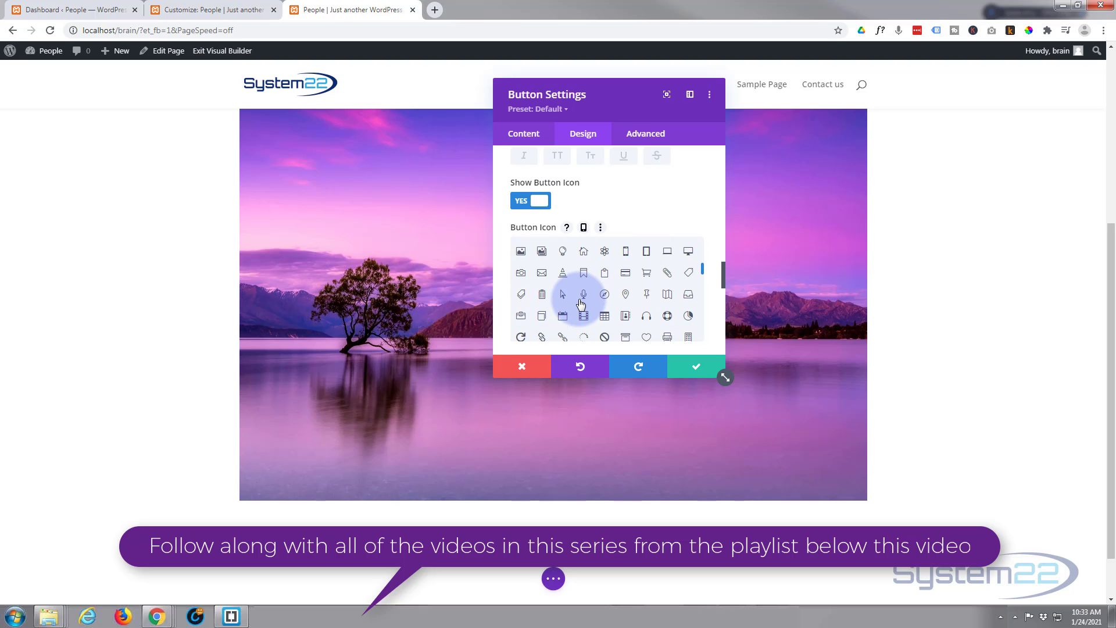
{"action": "left_click", "coordinate": [604, 251]}
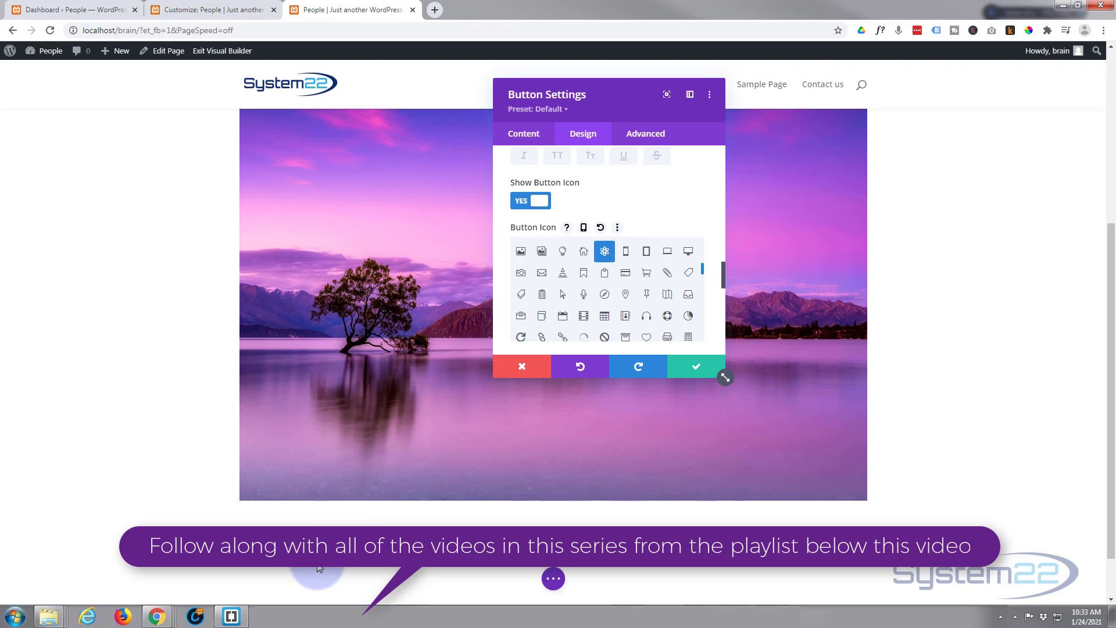
Turn off Only Show Icon On Hover for the button so its icon always shows
{"action": "scroll", "coordinate": [644, 295], "scroll_direction": "down", "scroll_amount": 3}
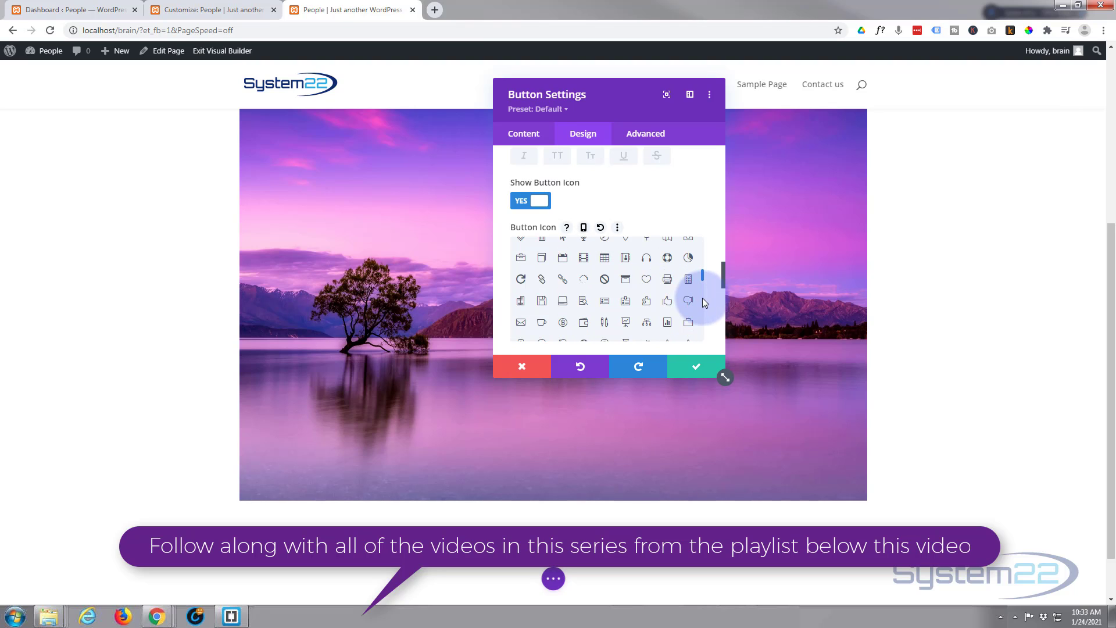
{"action": "scroll", "coordinate": [712, 303], "scroll_direction": "down", "scroll_amount": 3}
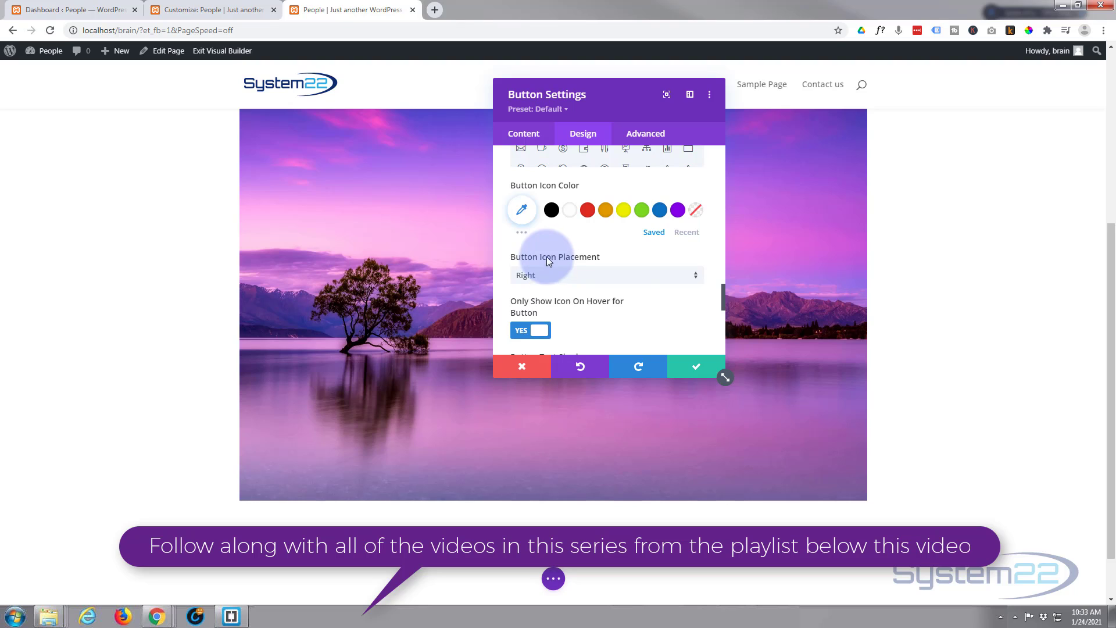
{"action": "scroll", "coordinate": [622, 286], "scroll_direction": "down", "scroll_amount": 1}
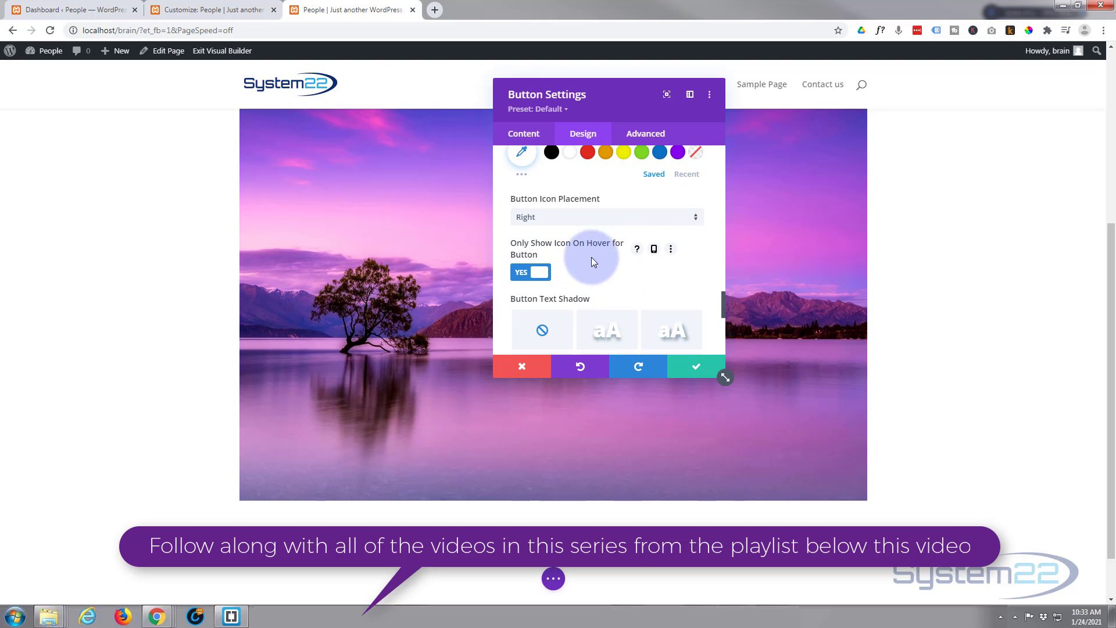
{"action": "left_click", "coordinate": [535, 276]}
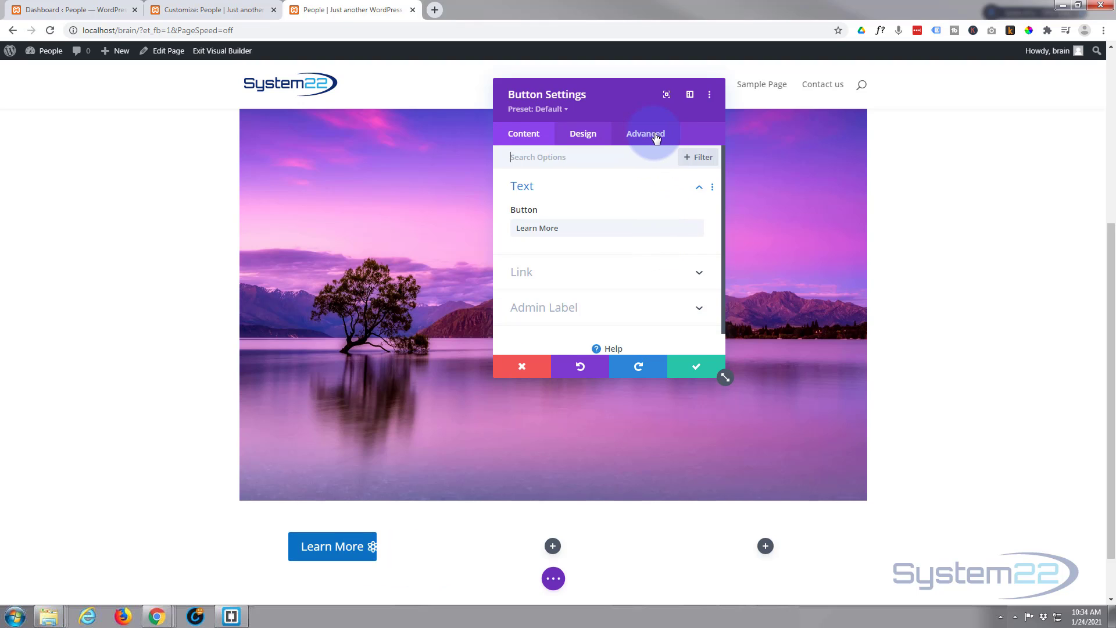
Give the button the CSS class spinb and save its module settings
{"action": "left_click", "coordinate": [649, 134]}
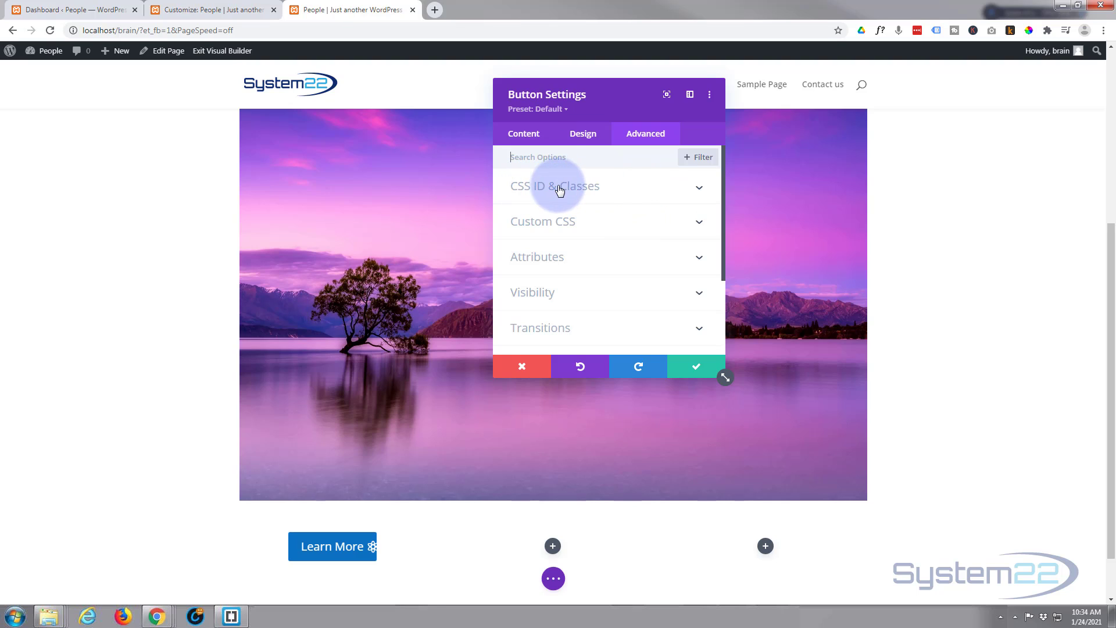
{"action": "left_click", "coordinate": [629, 189]}
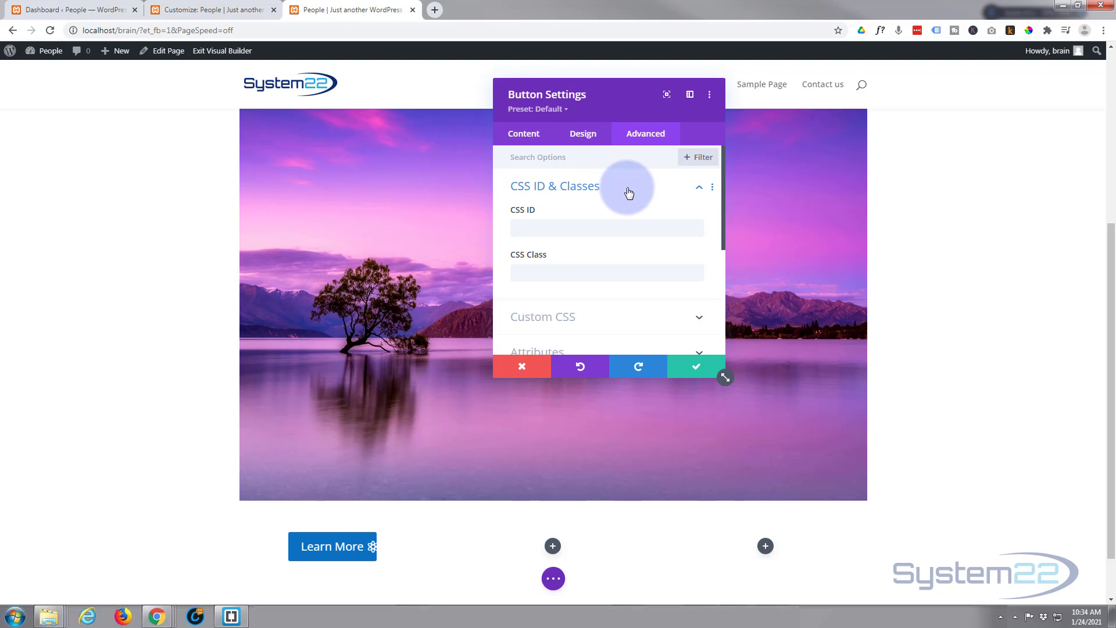
{"action": "left_click", "coordinate": [538, 271]}
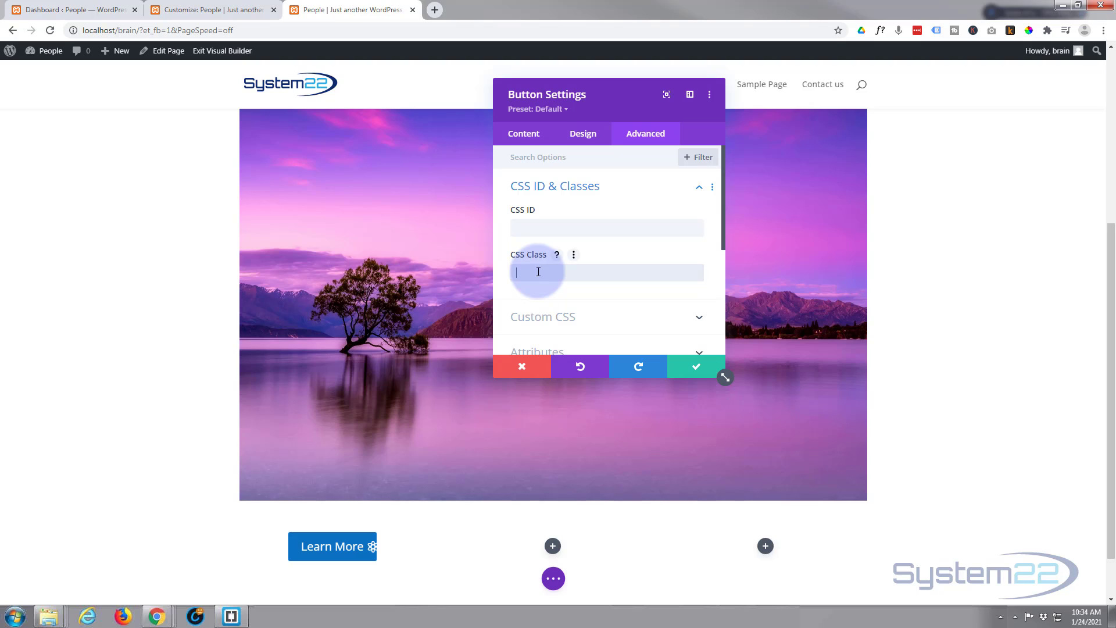
{"action": "type", "text": "spinb"}
{"action": "left_click", "coordinate": [695, 371]}
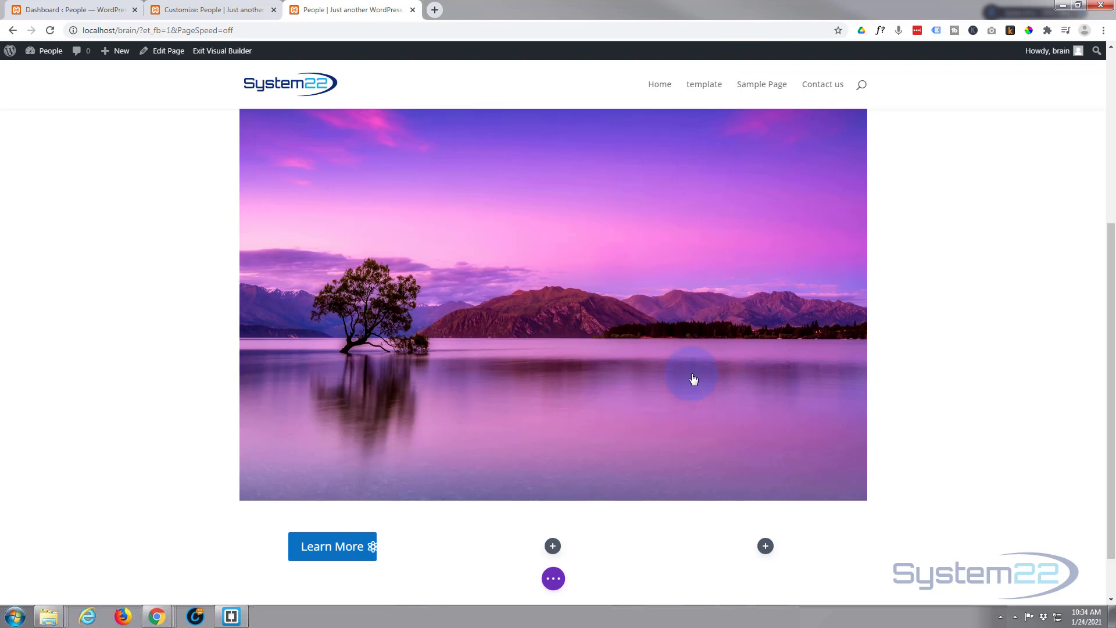
Save the page and exit the Visual Builder
{"action": "left_click", "coordinate": [553, 578]}
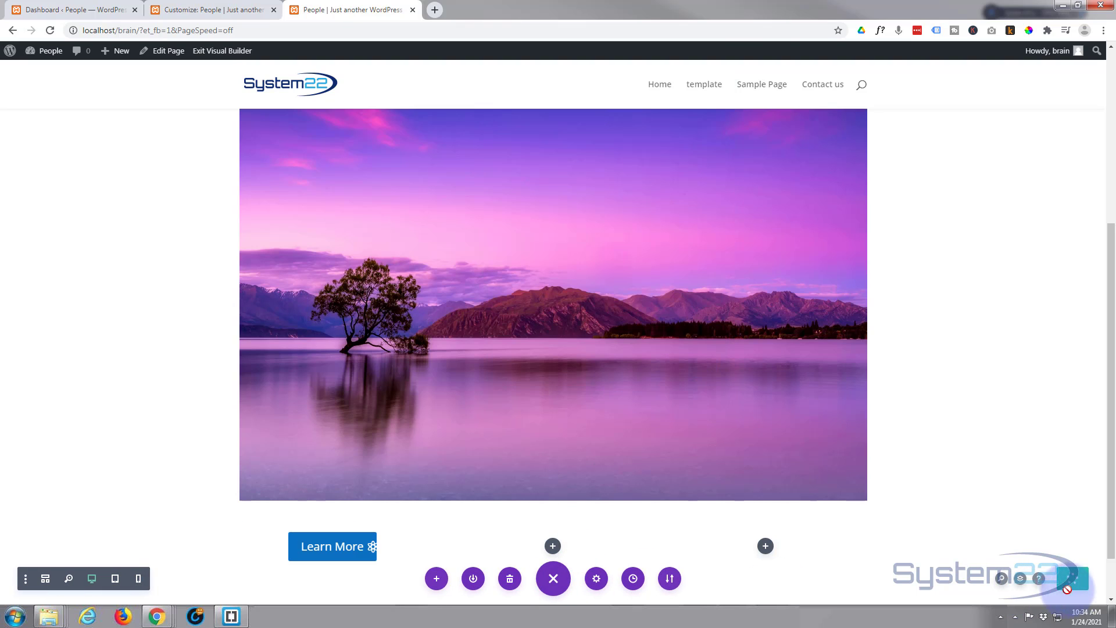
{"action": "left_click", "coordinate": [212, 52]}
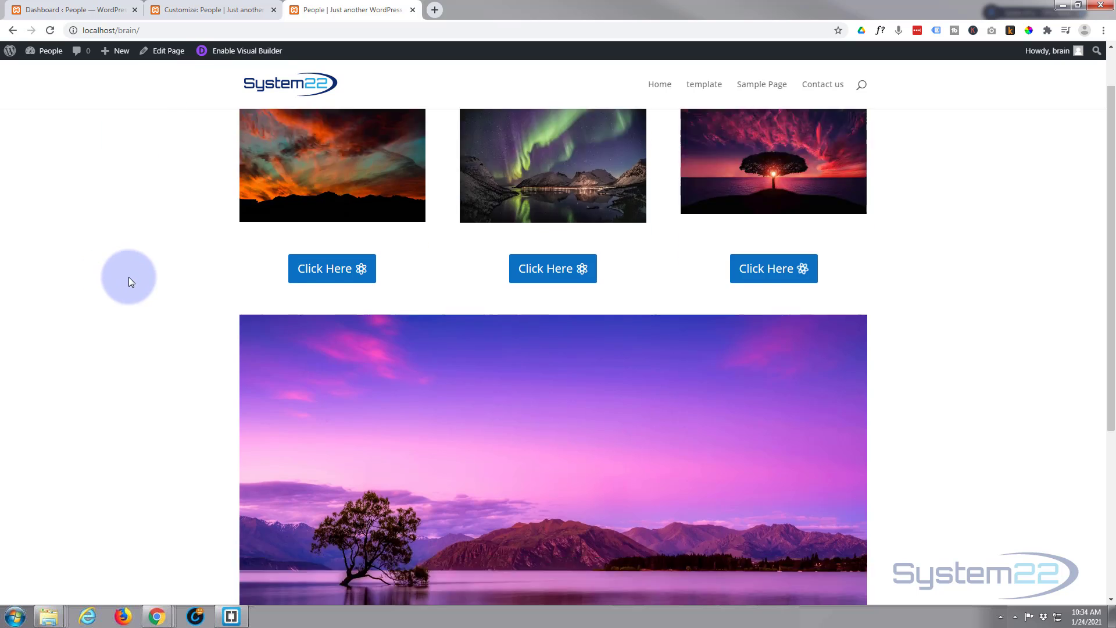
Inspect the Learn More button's HTML on the live page and select its ::after pseudo-element
{"action": "scroll", "coordinate": [128, 277], "scroll_direction": "down", "scroll_amount": 5}
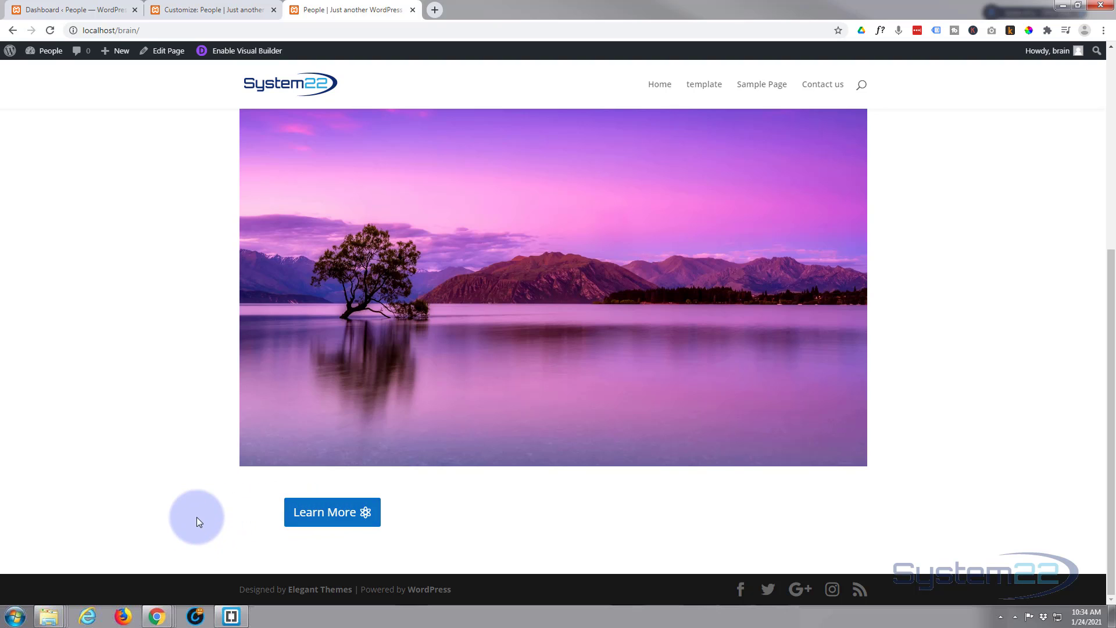
{"action": "right_click", "coordinate": [314, 510]}
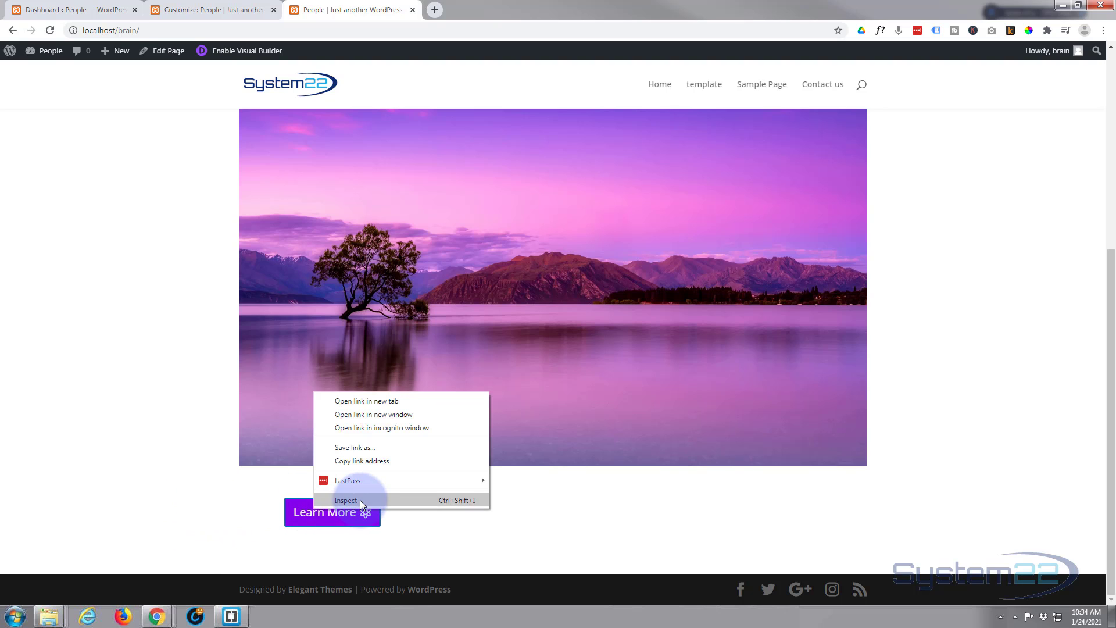
{"action": "left_click", "coordinate": [361, 500]}
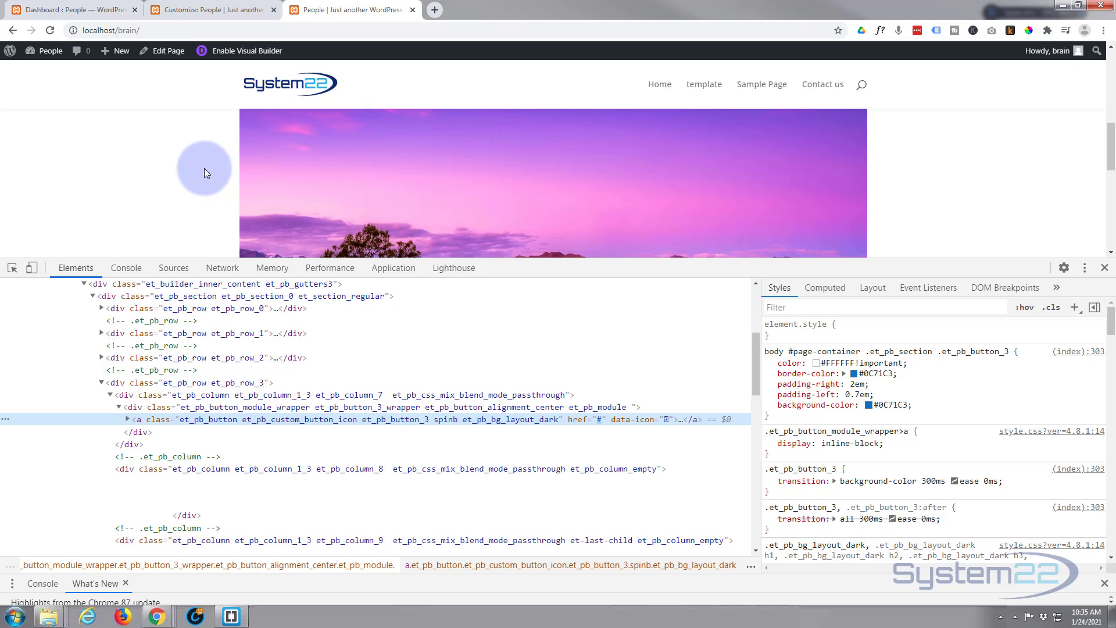
{"action": "scroll", "coordinate": [204, 169], "scroll_direction": "down", "scroll_amount": 5}
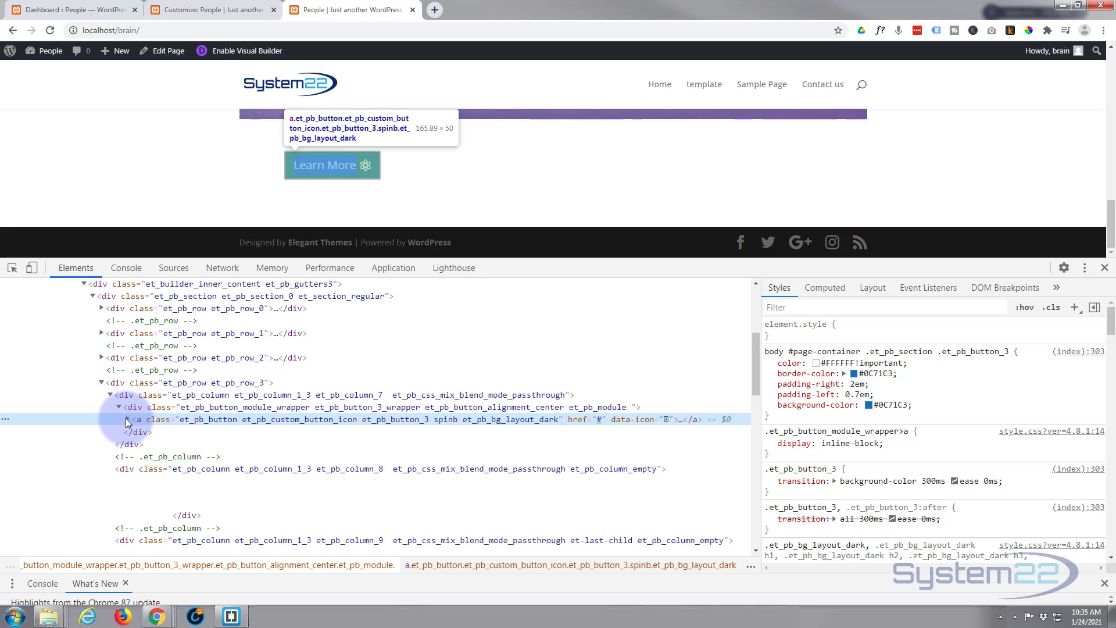
{"action": "left_click", "coordinate": [127, 419]}
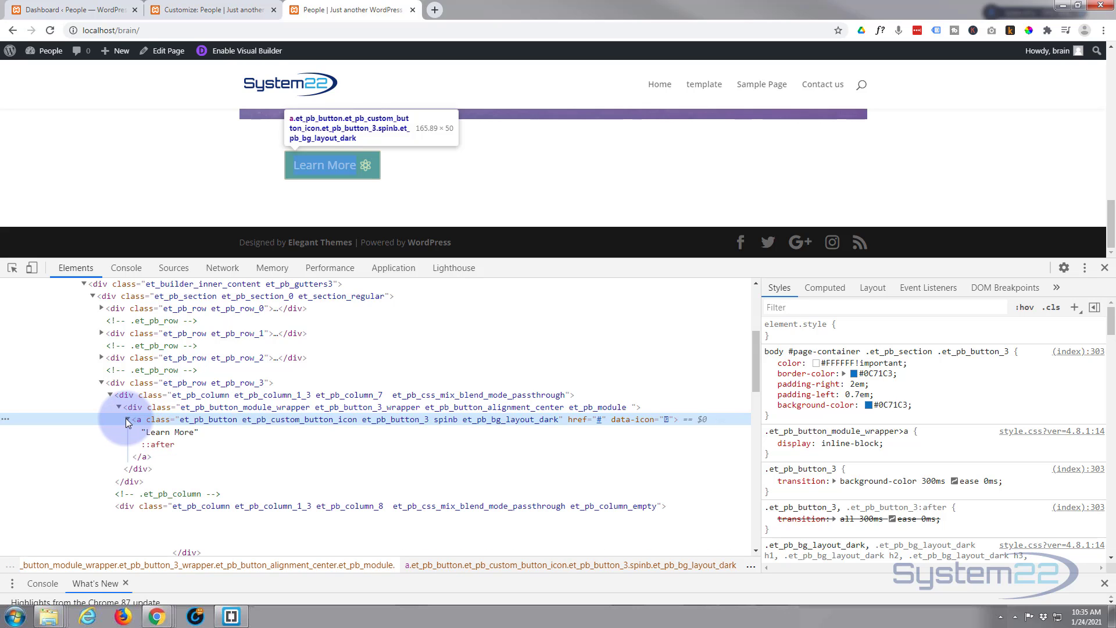
{"action": "left_click", "coordinate": [162, 444]}
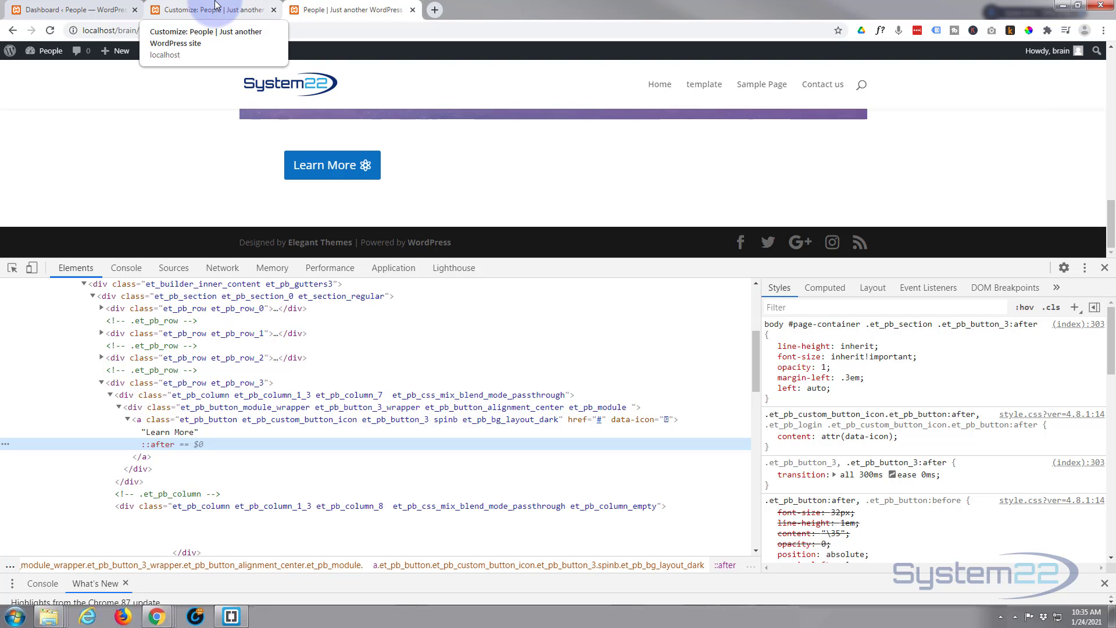
Go by way of the WordPress dashboard's Divi options to the already open Theme Customizer with its Additional CSS editor
{"action": "left_click", "coordinate": [73, 9]}
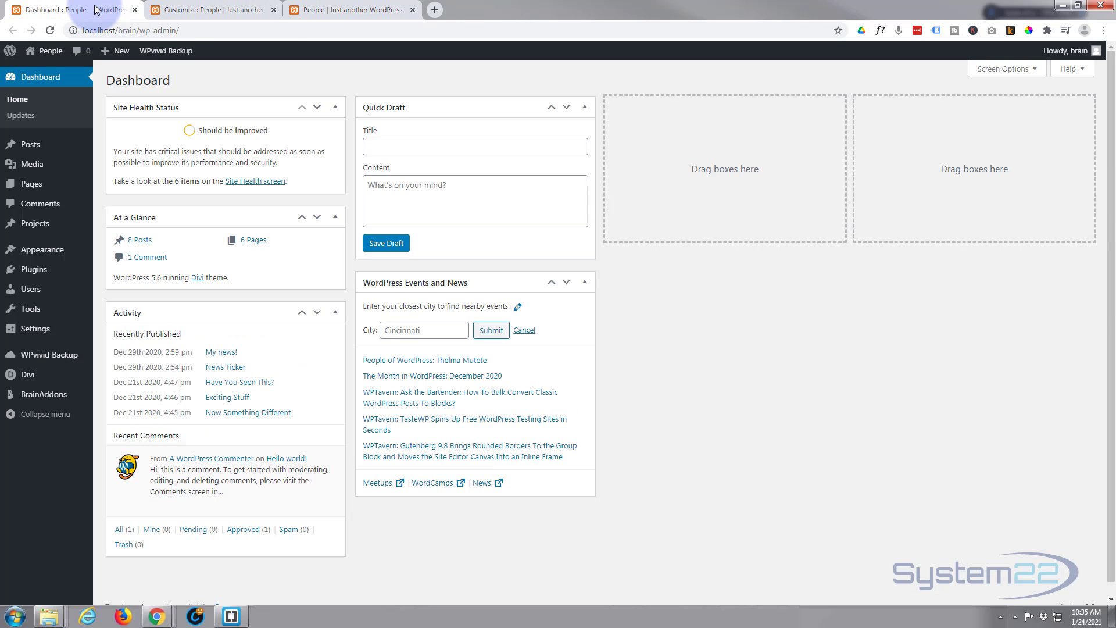
{"action": "mouse_move", "coordinate": [32, 257]}
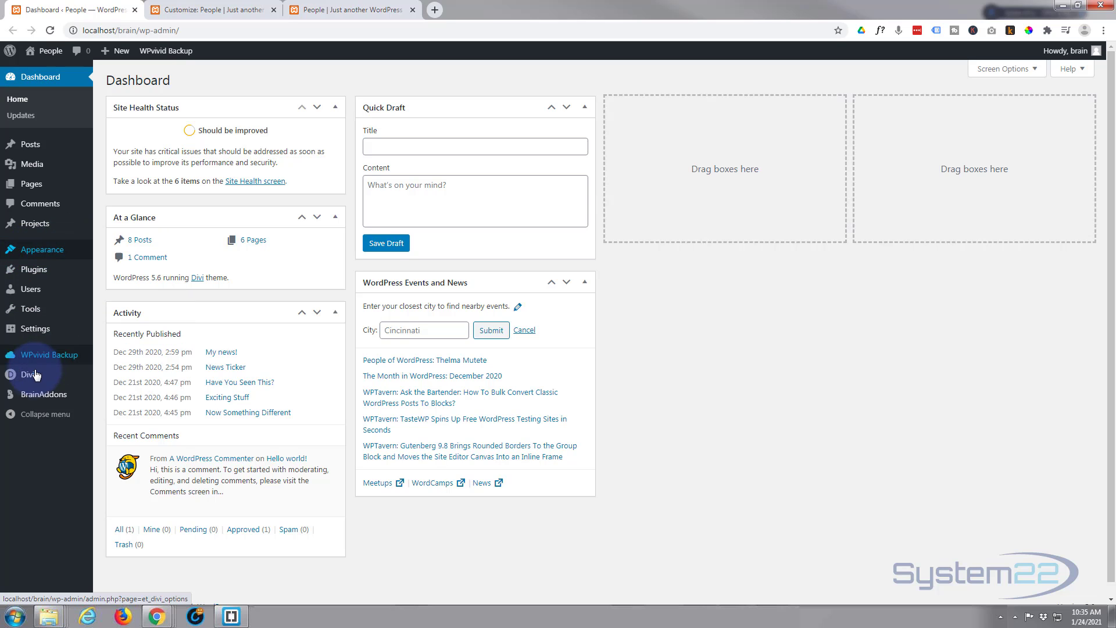
{"action": "mouse_move", "coordinate": [76, 377]}
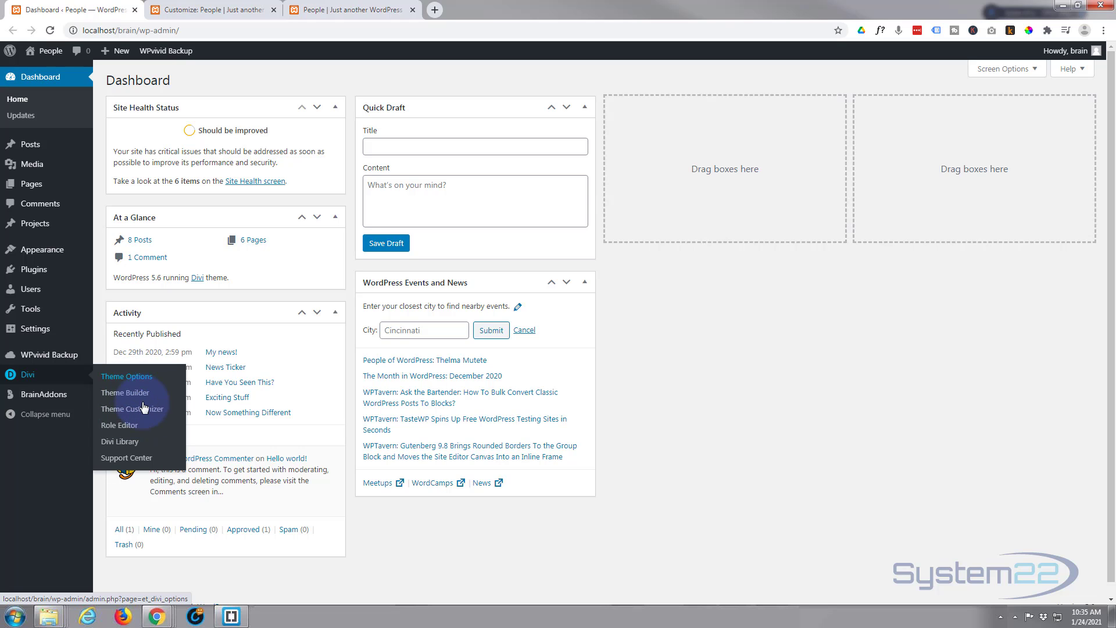
{"action": "left_click", "coordinate": [214, 8]}
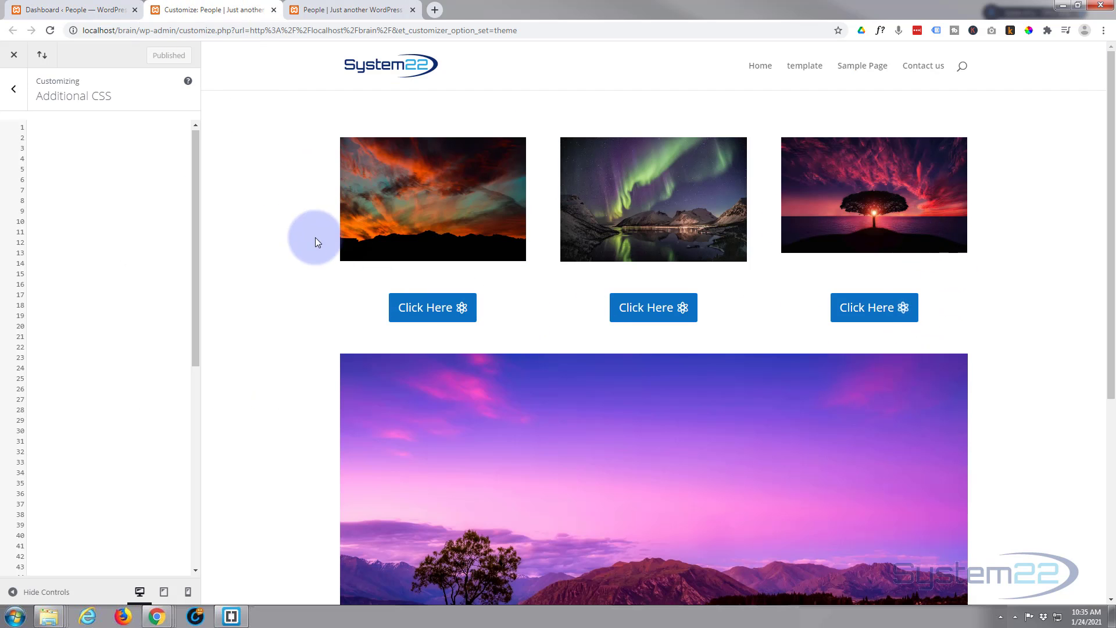
Reload the Theme Customizer and reopen its Additional CSS editor with the Learn More button in the page preview
{"action": "scroll", "coordinate": [278, 199], "scroll_direction": "down", "scroll_amount": 2}
{"action": "scroll", "coordinate": [277, 198], "scroll_direction": "down", "scroll_amount": 4}
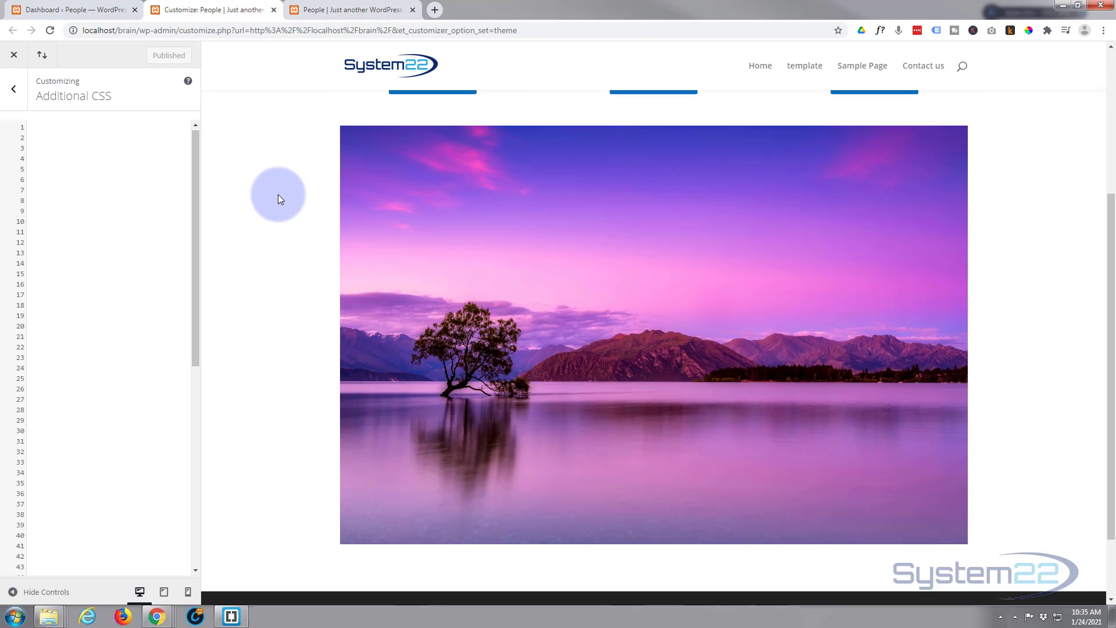
{"action": "scroll", "coordinate": [279, 199], "scroll_direction": "up", "scroll_amount": 5}
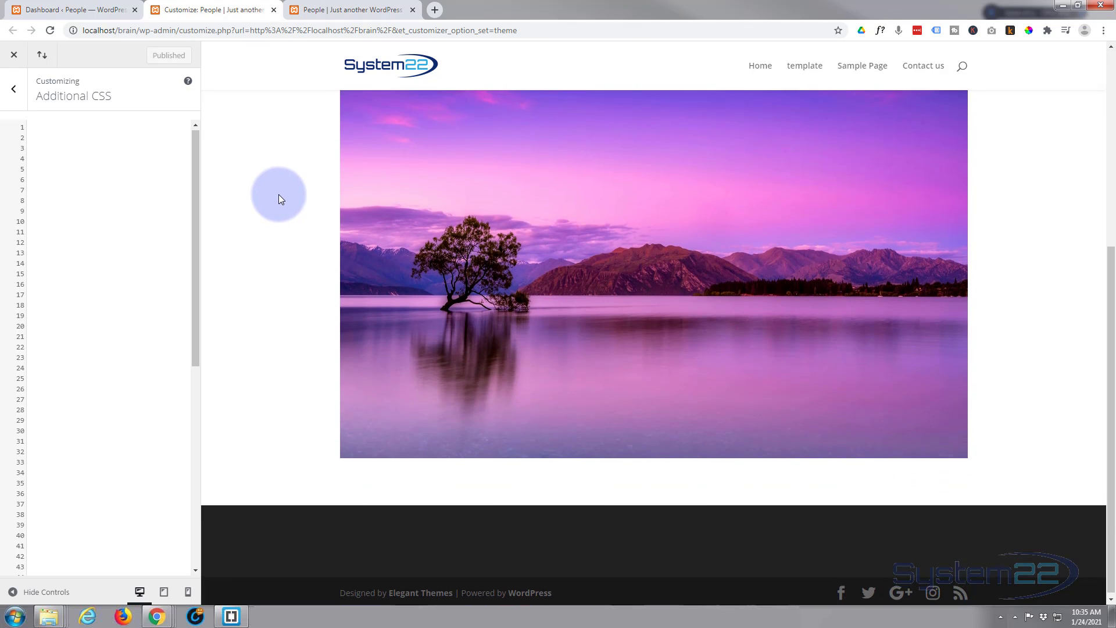
{"action": "scroll", "coordinate": [279, 199], "scroll_direction": "up", "scroll_amount": 1}
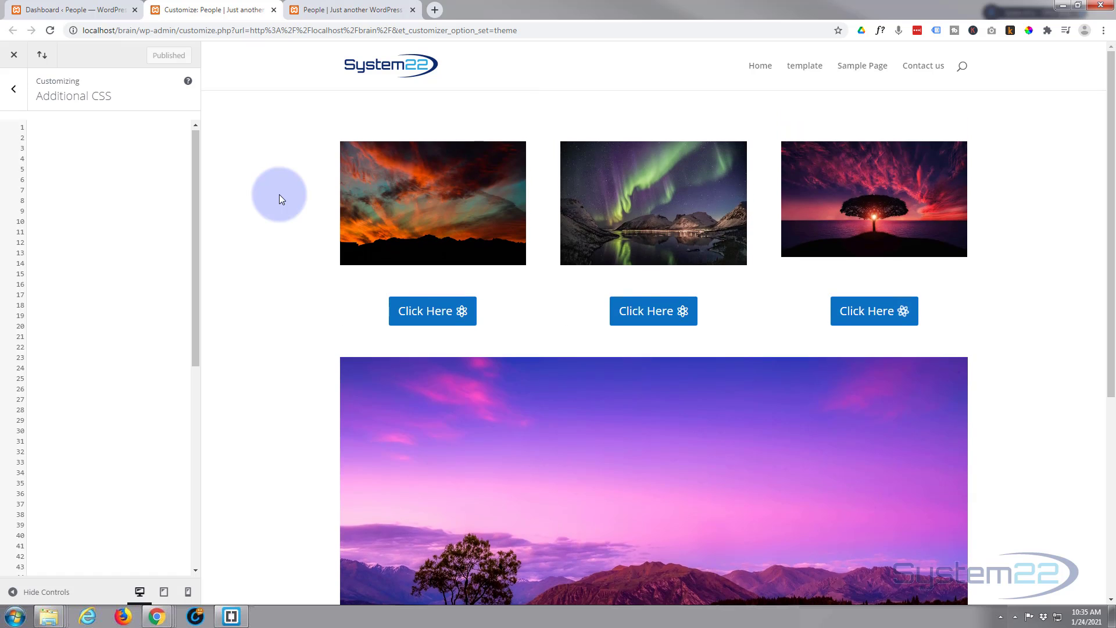
{"action": "left_click", "coordinate": [51, 30]}
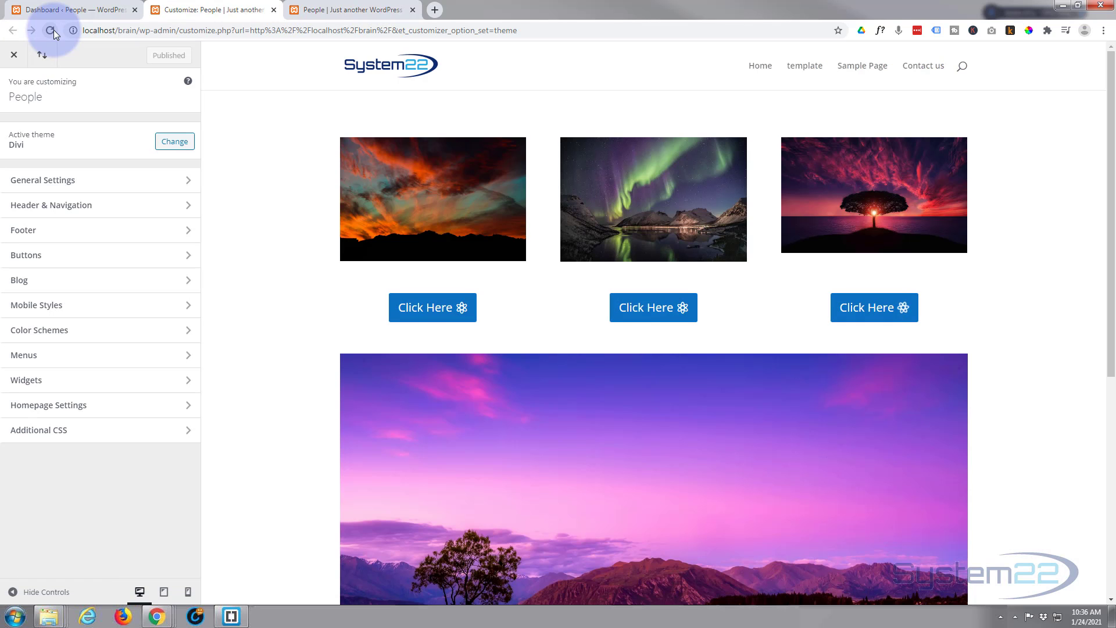
{"action": "left_click", "coordinate": [94, 435]}
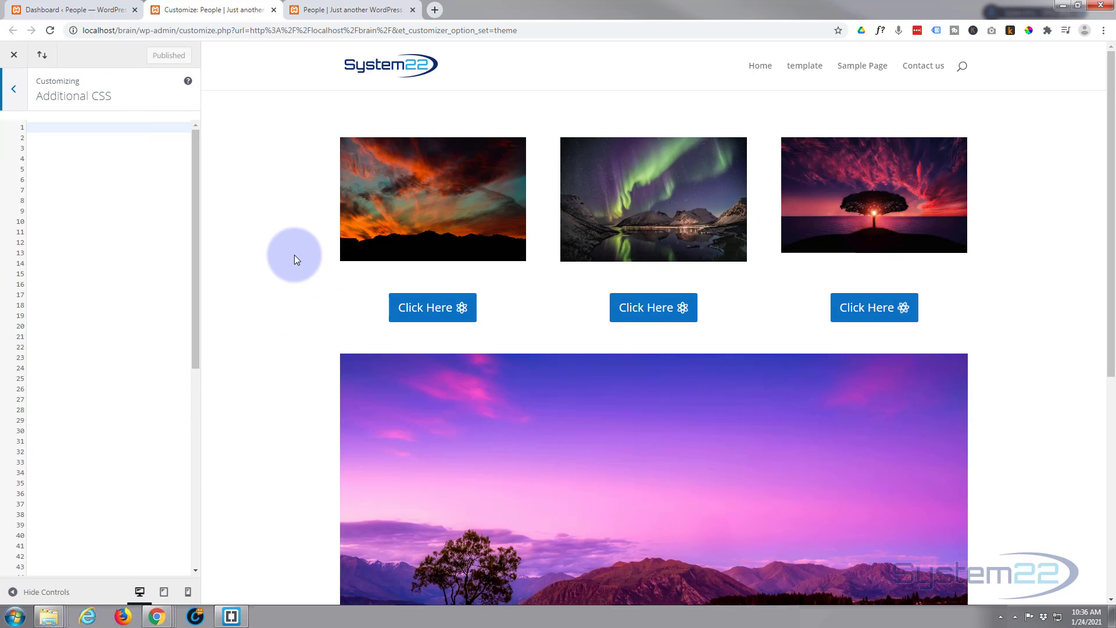
{"action": "scroll", "coordinate": [295, 256], "scroll_direction": "down", "scroll_amount": 3}
{"action": "scroll", "coordinate": [294, 255], "scroll_direction": "down", "scroll_amount": 3}
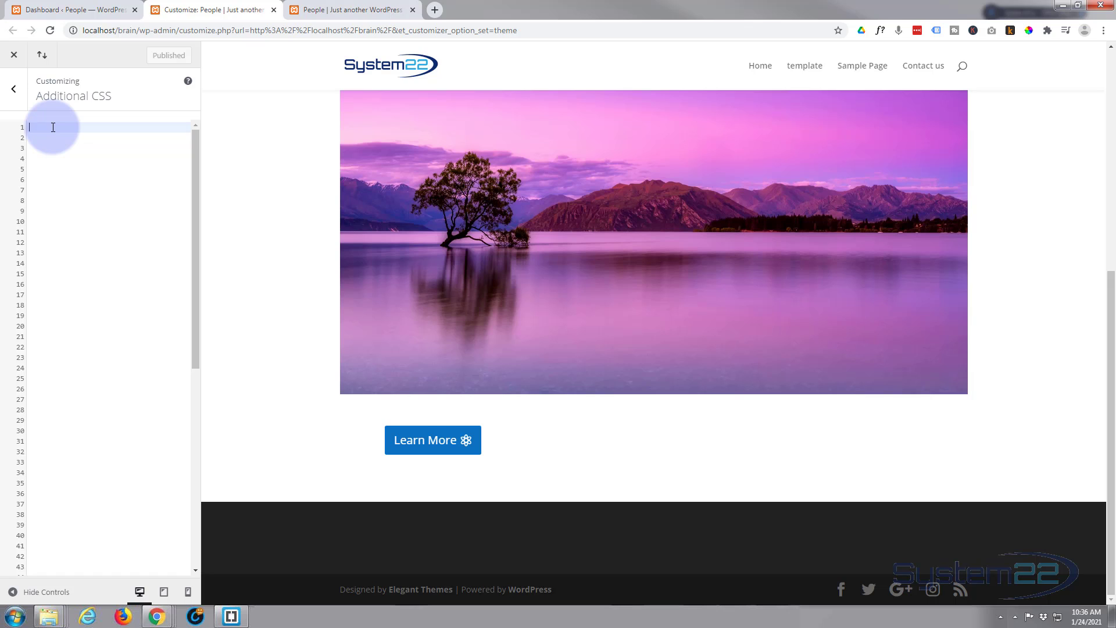
Add the comment /* Buttin Spin */ on the first line of the Additional CSS
{"action": "type", "text": "/"}
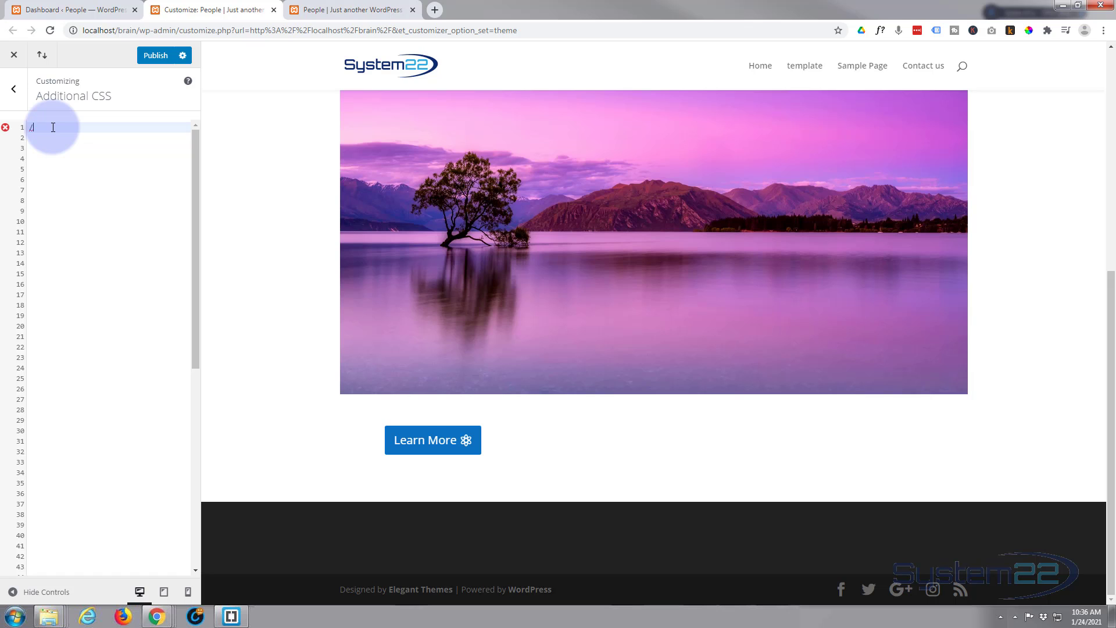
{"action": "type", "text": "**"}
{"action": "type", "text": "  Buttin "}
{"action": "type", "text": "Spin */"}
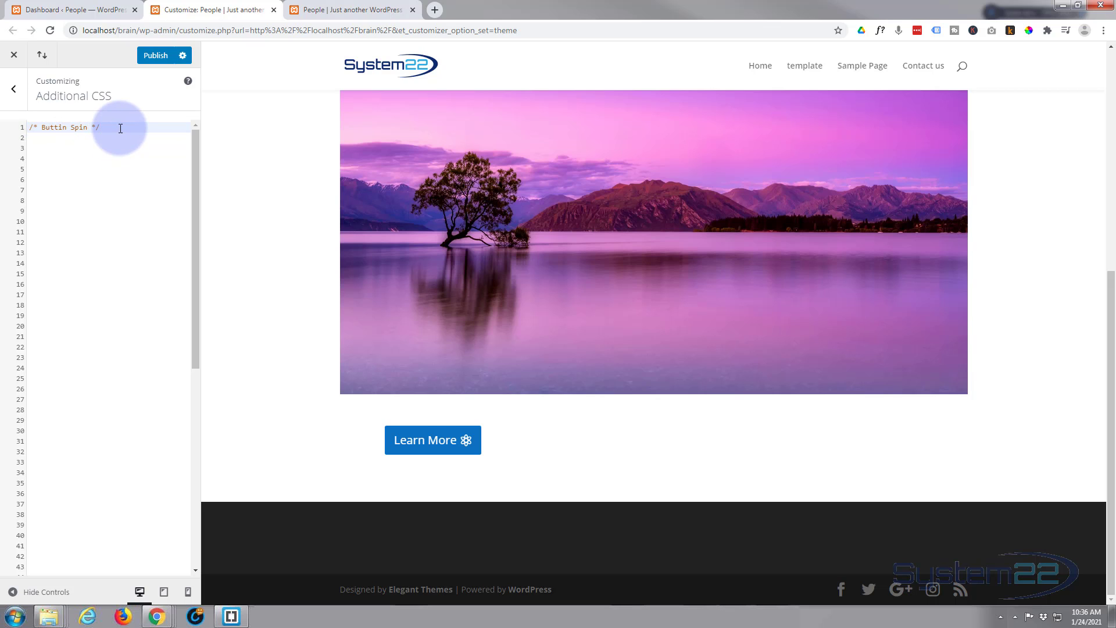
Inspect the Learn More button in the preview and expand its link element carrying the spinb class
{"action": "right_click", "coordinate": [421, 436]}
{"action": "left_click", "coordinate": [458, 558]}
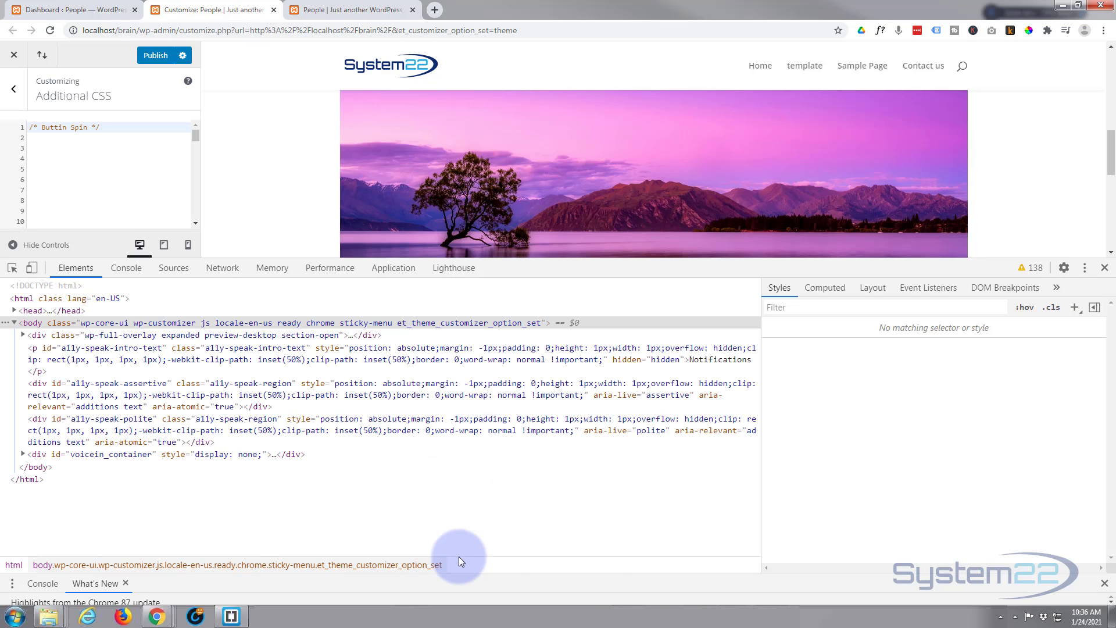
{"action": "left_click", "coordinate": [459, 558]}
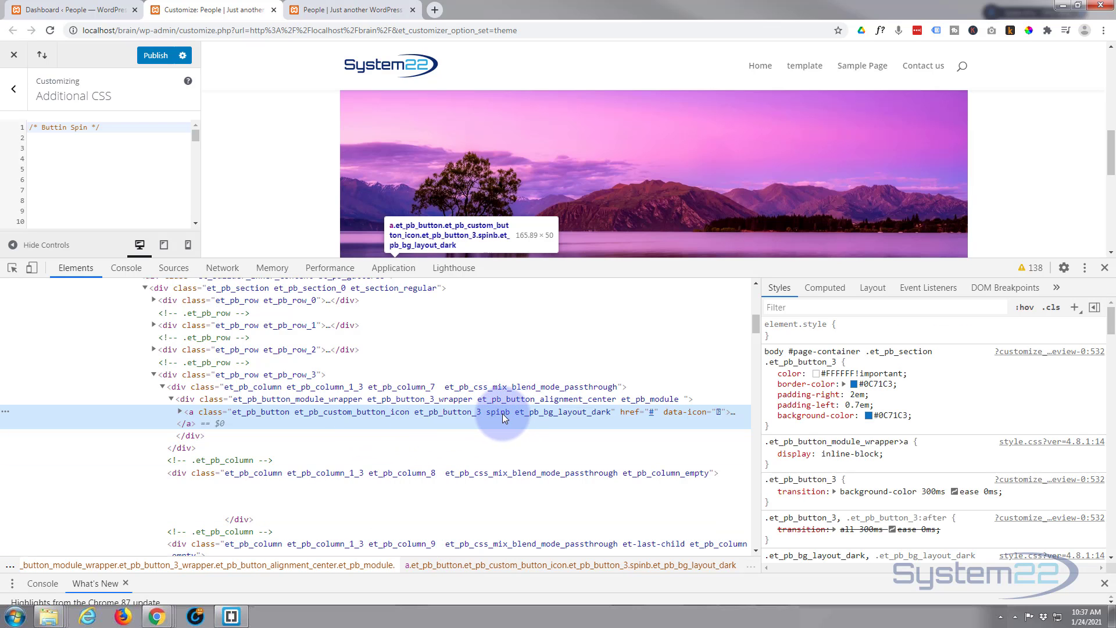
{"action": "left_click", "coordinate": [180, 412]}
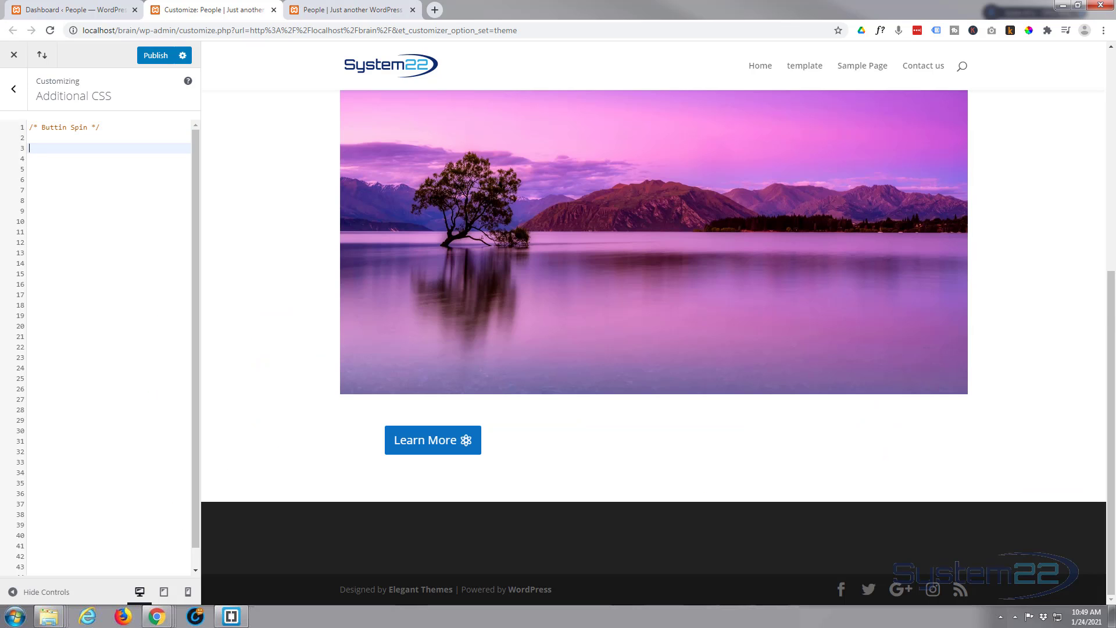
Start an empty .spinb:after rule on line 3, below the comment
{"action": "type", "text": ".spinb"}
{"action": "type", "text": ":"}
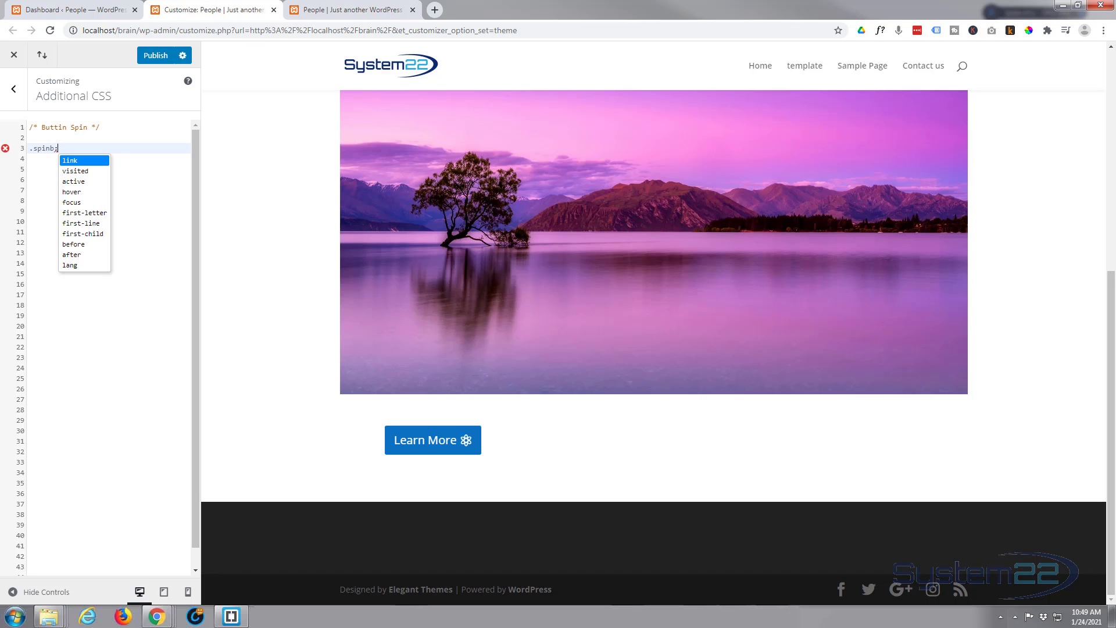
{"action": "type", "text": "after "}
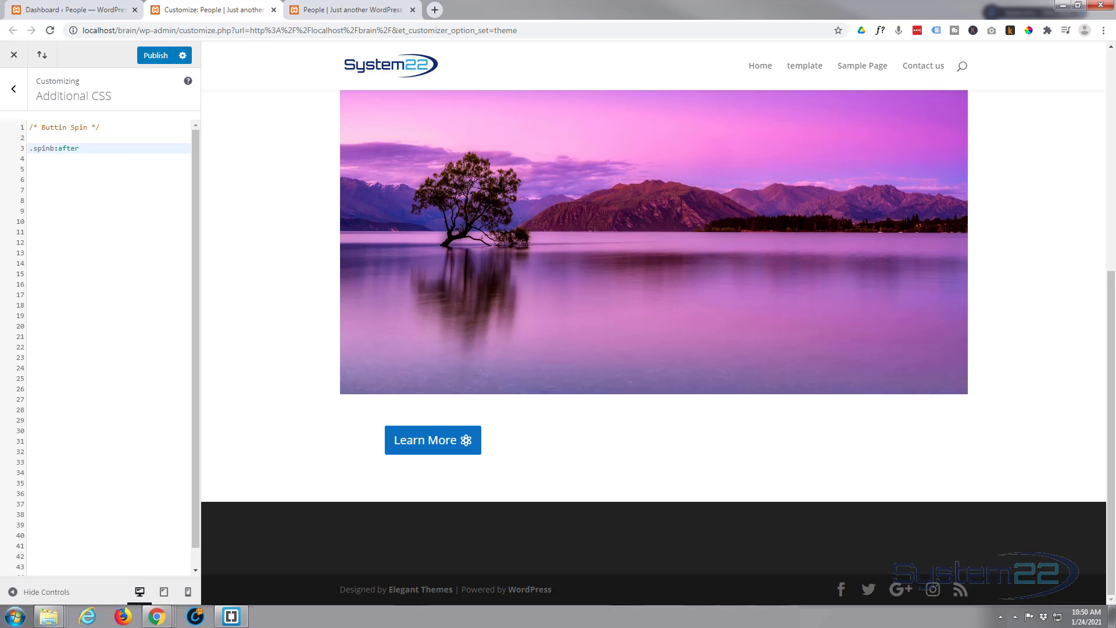
{"action": "type", "text": "{"}
{"action": "key", "text": "Return"}
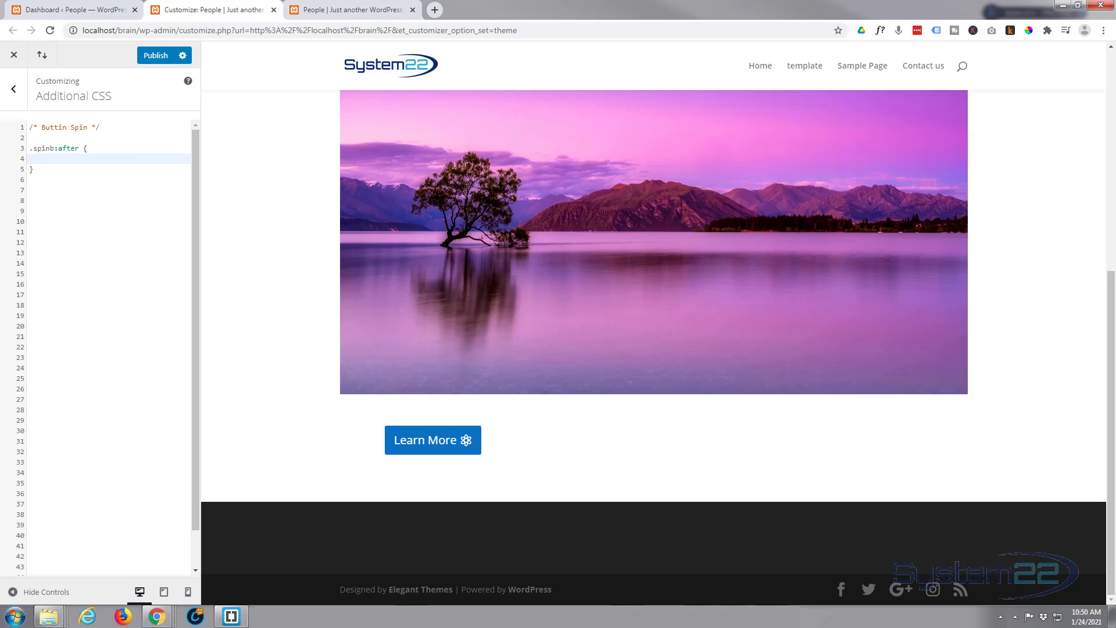
Add the declaration animation: spin 3s linear infinite; to the .spinb:after rule
{"action": "type", "text": "animation"}
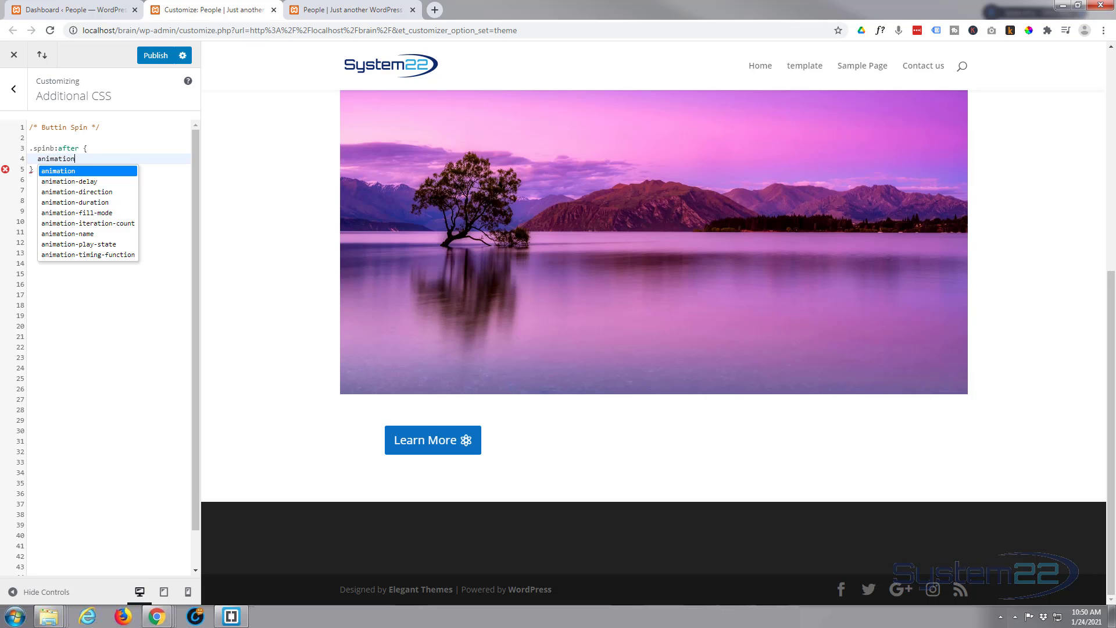
{"action": "type", "text": ": "}
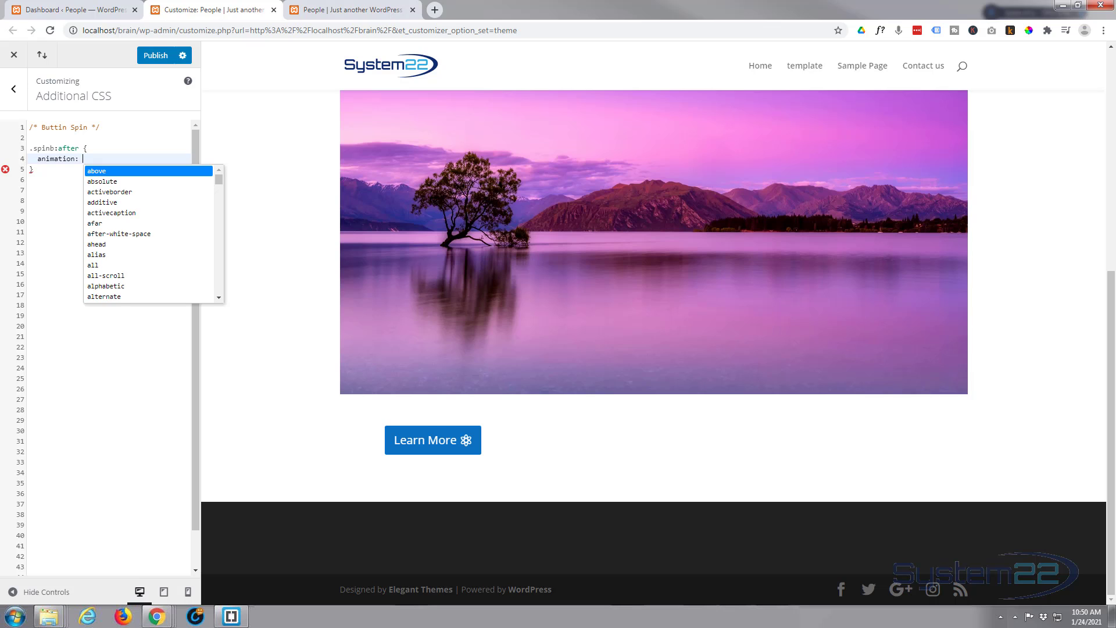
{"action": "type", "text": "spin"}
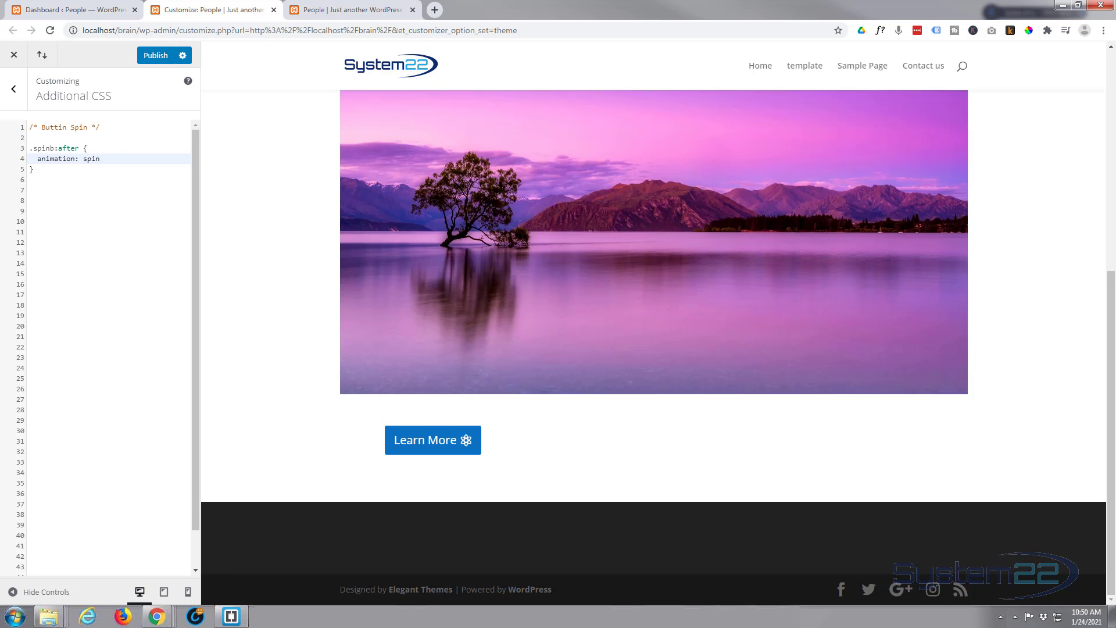
{"action": "type", "text": "3"}
{"action": "type", "text": "s linear infin"}
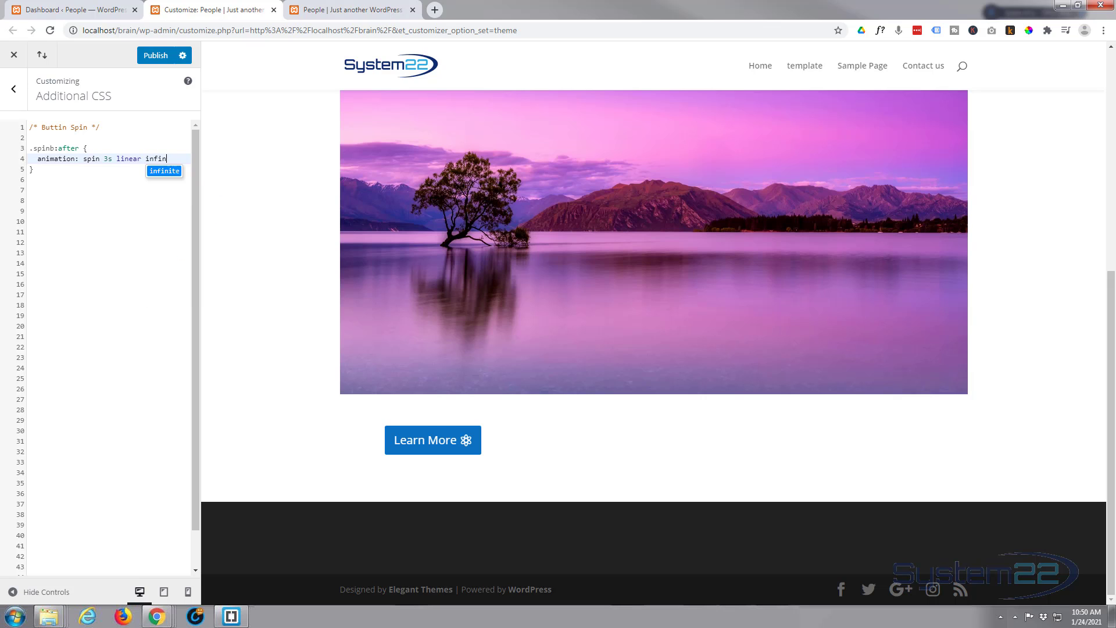
{"action": "type", "text": "ite;"}
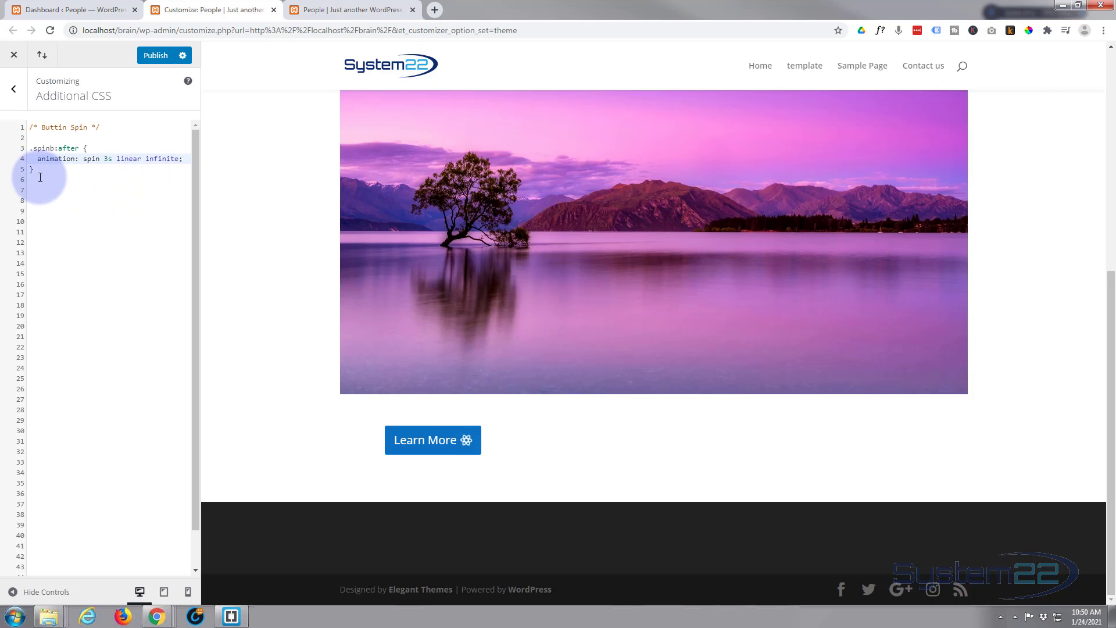
Duplicate the animation declaration on a new line of the .spinb:after rule with the prefix -webkit-
{"action": "left_click", "coordinate": [189, 158]}
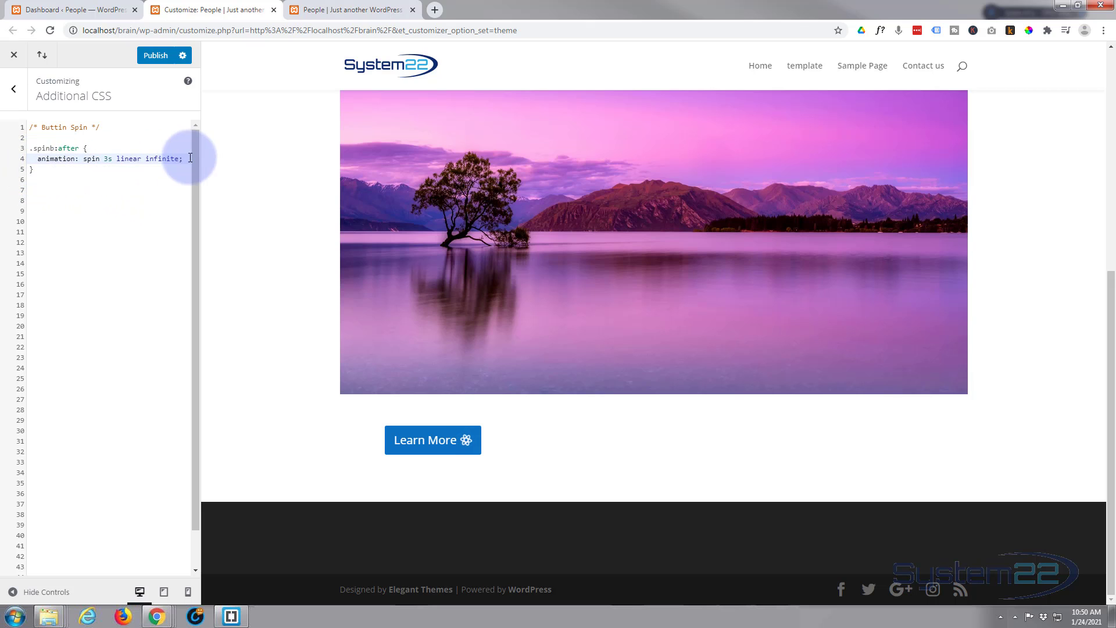
{"action": "left_click_drag", "start_coordinate": [37, 158], "coordinate": [184, 158]}
{"action": "key", "text": "ctrl+c"}
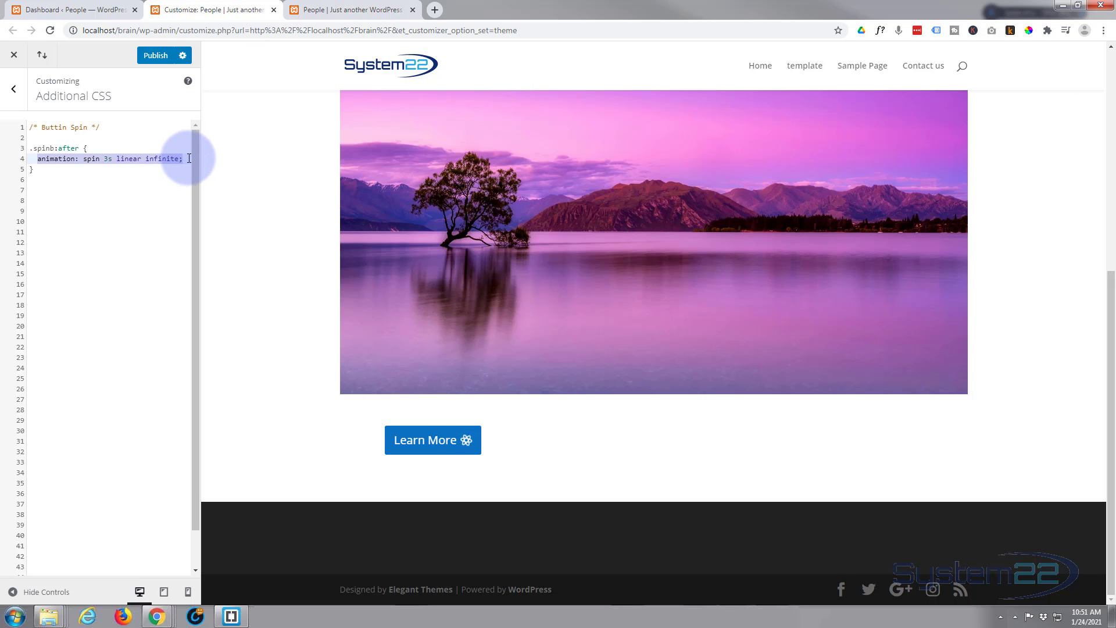
{"action": "left_click", "coordinate": [187, 159]}
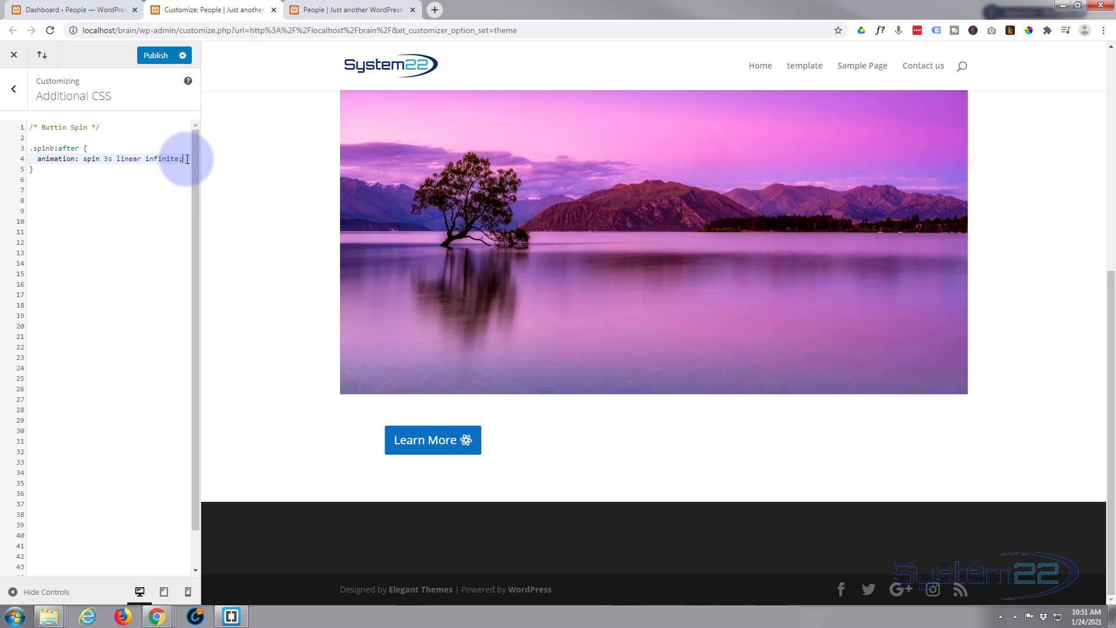
{"action": "key", "text": "Return"}
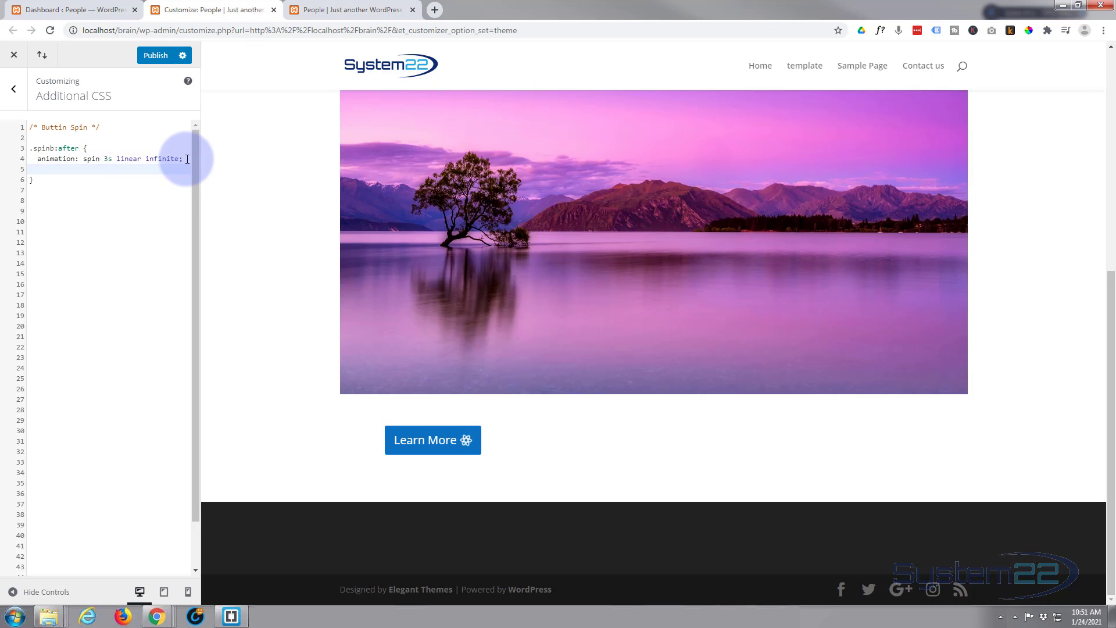
{"action": "type", "text": "-webkit-"}
{"action": "key", "text": "ctrl+v"}
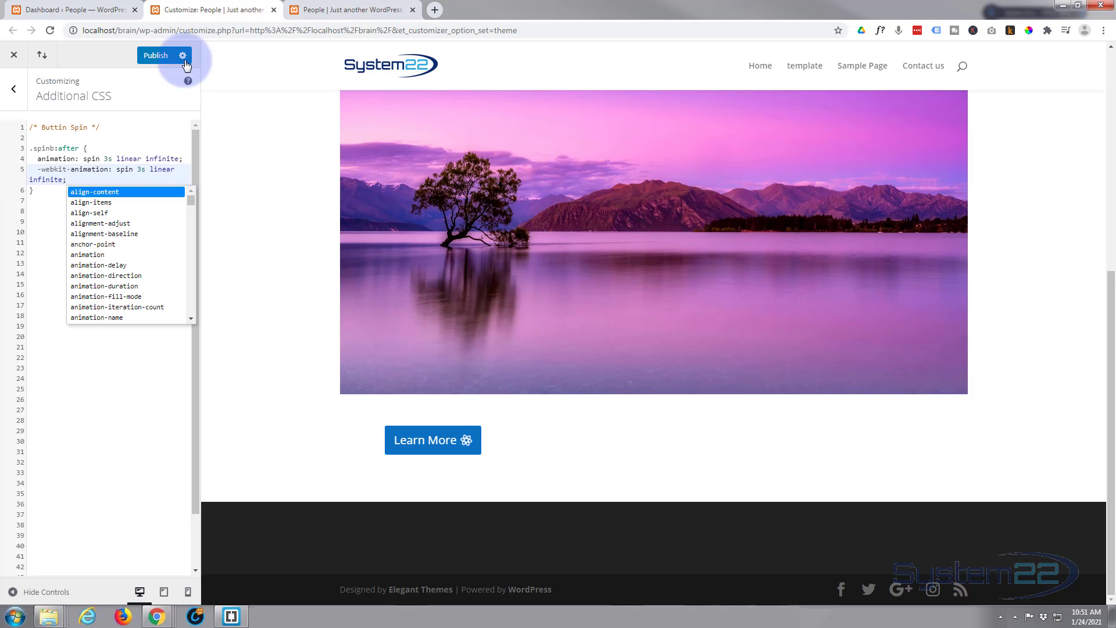
{"action": "left_click", "coordinate": [42, 214]}
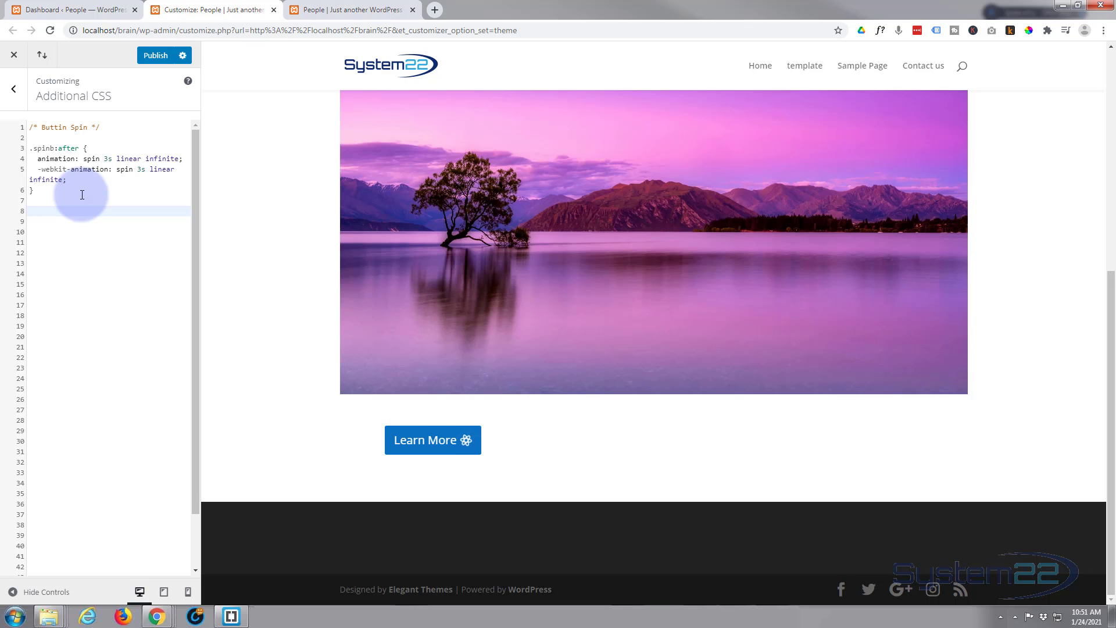
{"action": "type", "text": "@keyframes spin {"}
{"action": "key", "text": "Return"}
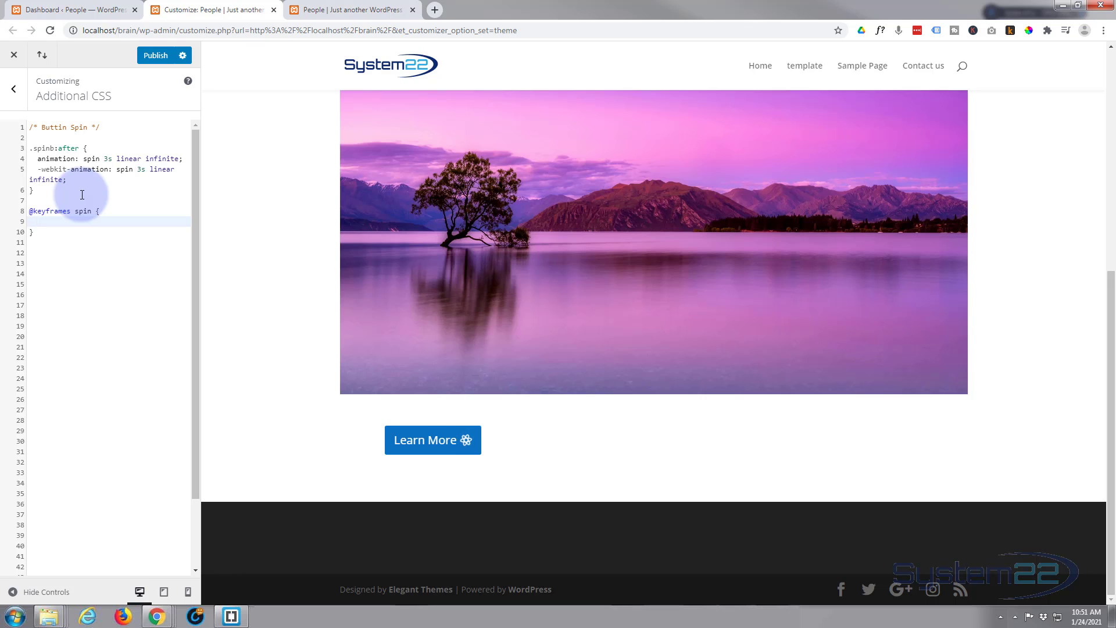
Add the keyframe 0% {transform: rotate(0deg);} inside the spin keyframes and open a new line beneath it
{"action": "type", "text": "0%"}
{"action": "type", "text": " {}"}
{"action": "type", "text": "tra"}
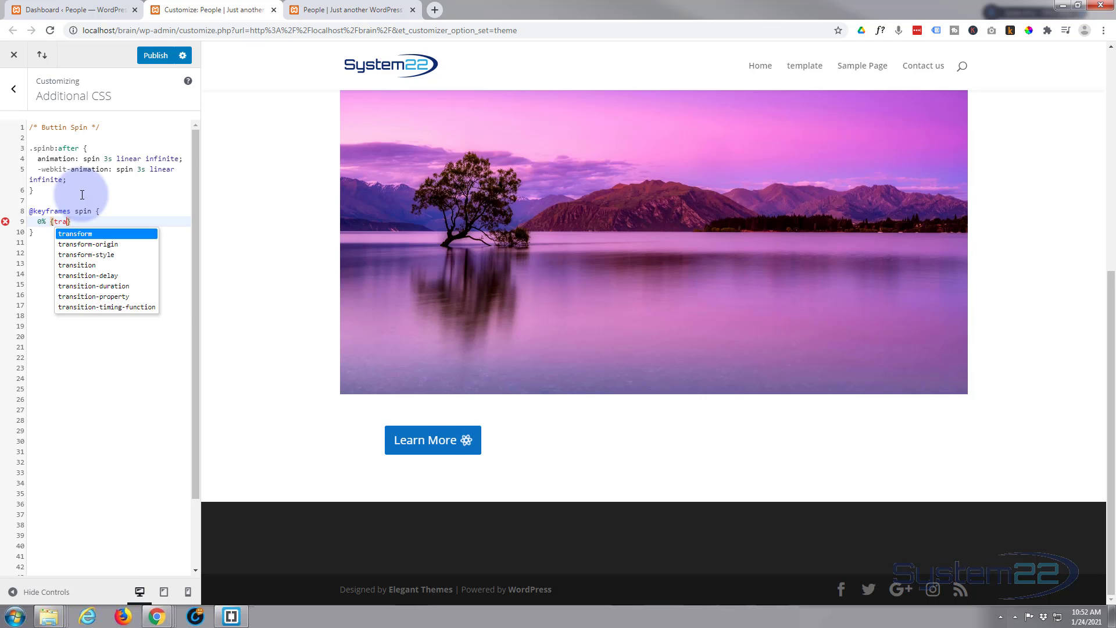
{"action": "type", "text": "nsform"}
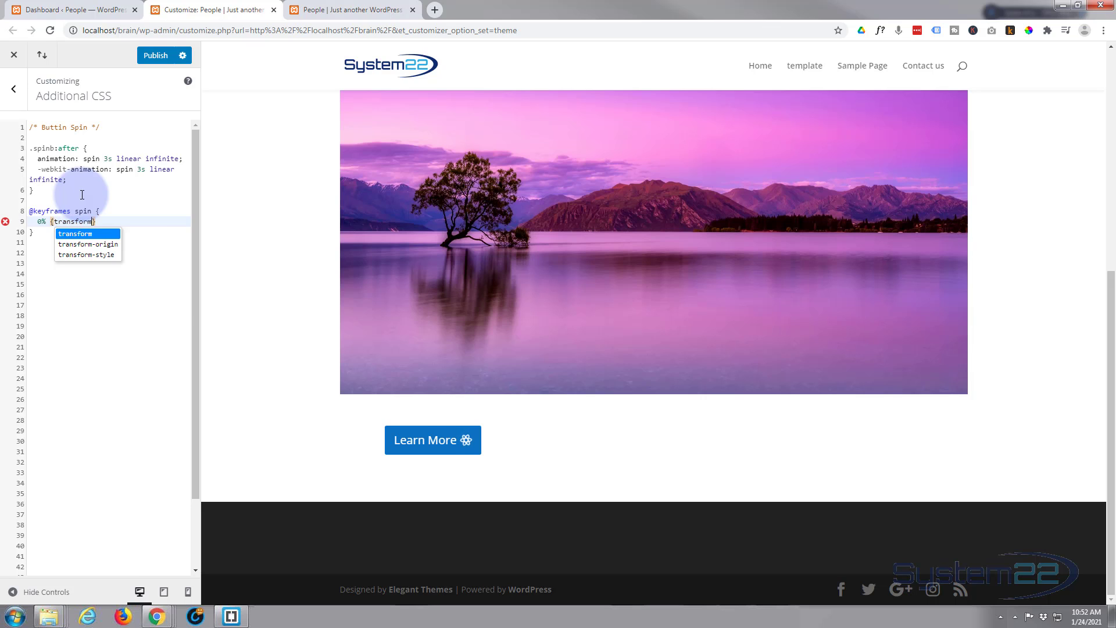
{"action": "type", "text": ": rot"}
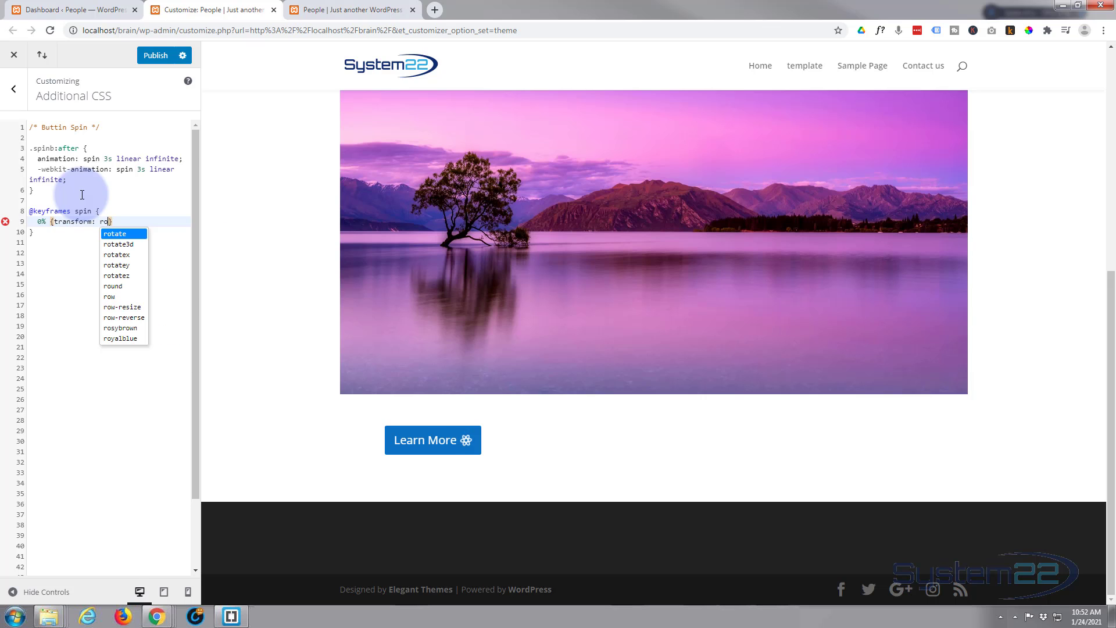
{"action": "type", "text": "ate"}
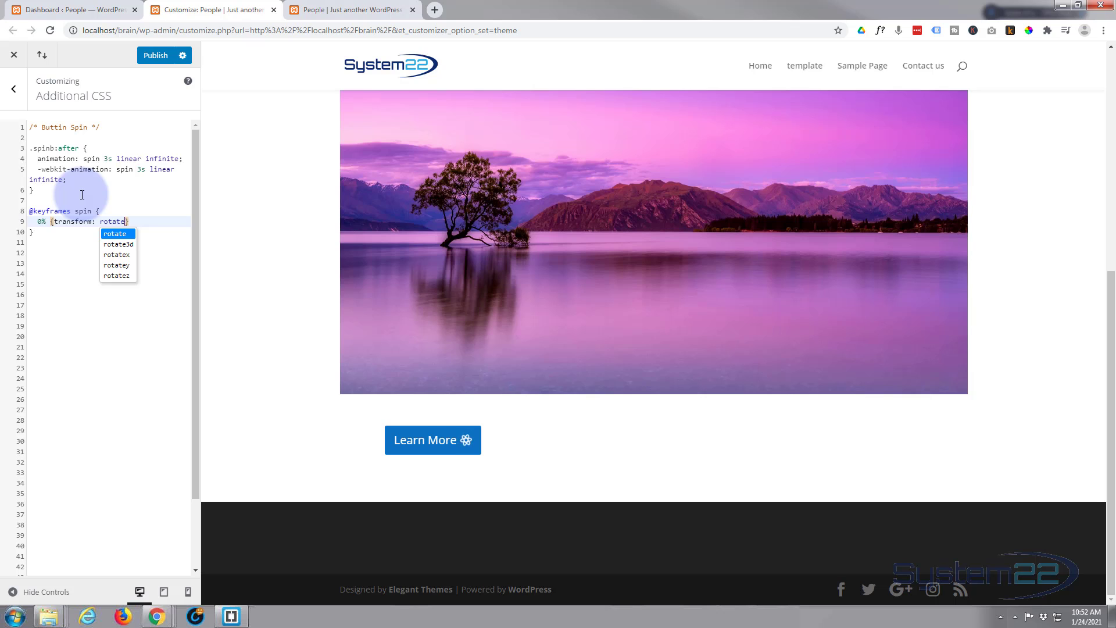
{"action": "type", "text": "("}
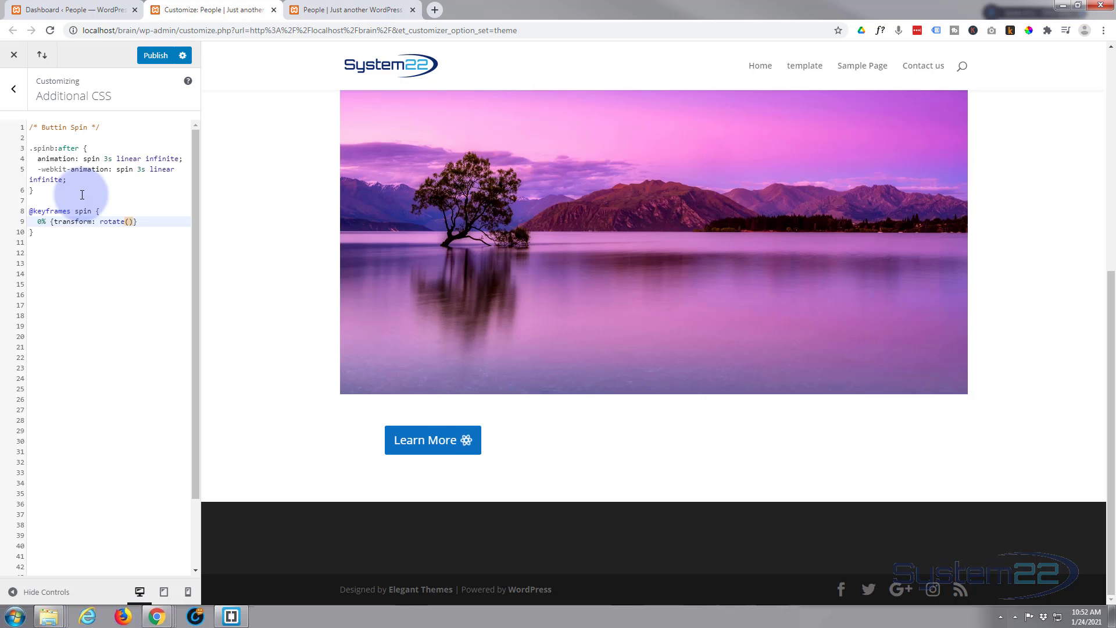
{"action": "type", "text": "0deg"}
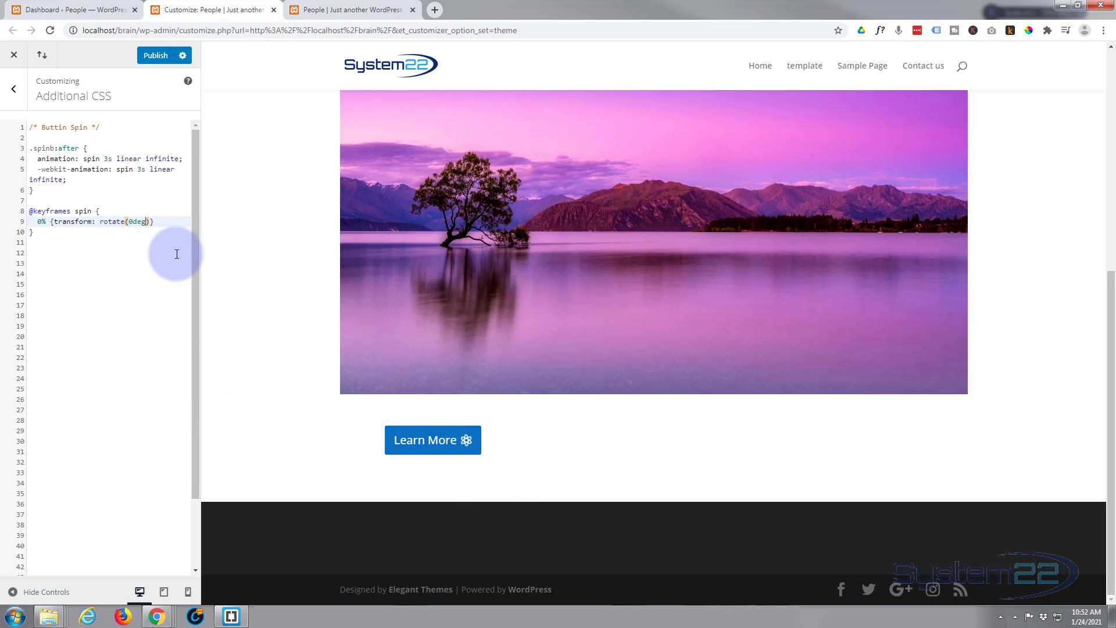
{"action": "left_click", "coordinate": [149, 222]}
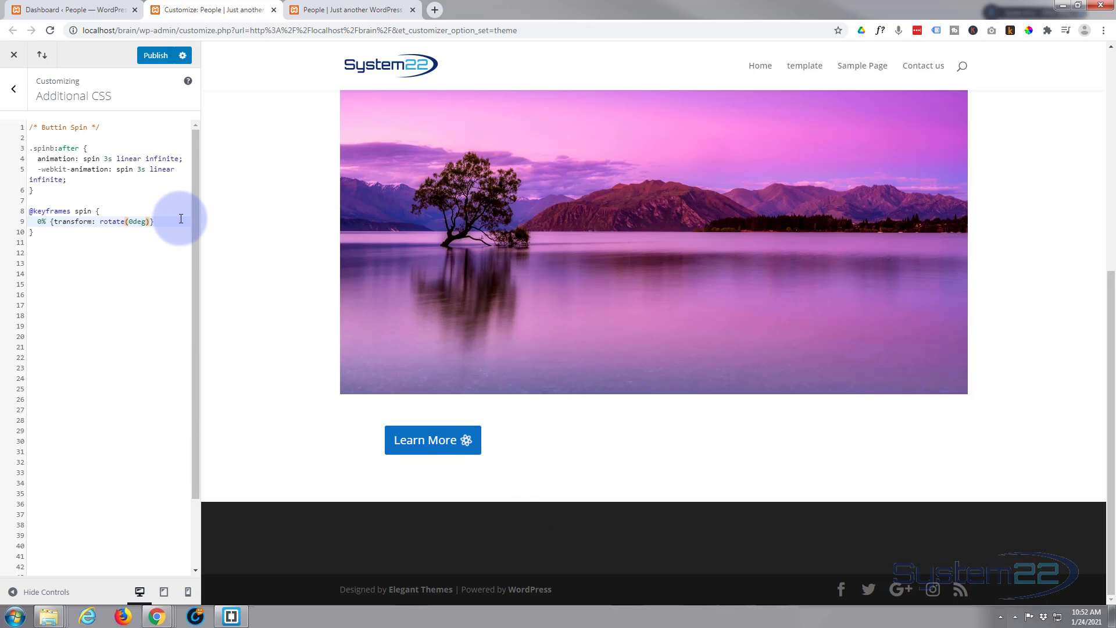
{"action": "type", "text": ";"}
{"action": "left_click", "coordinate": [169, 222]}
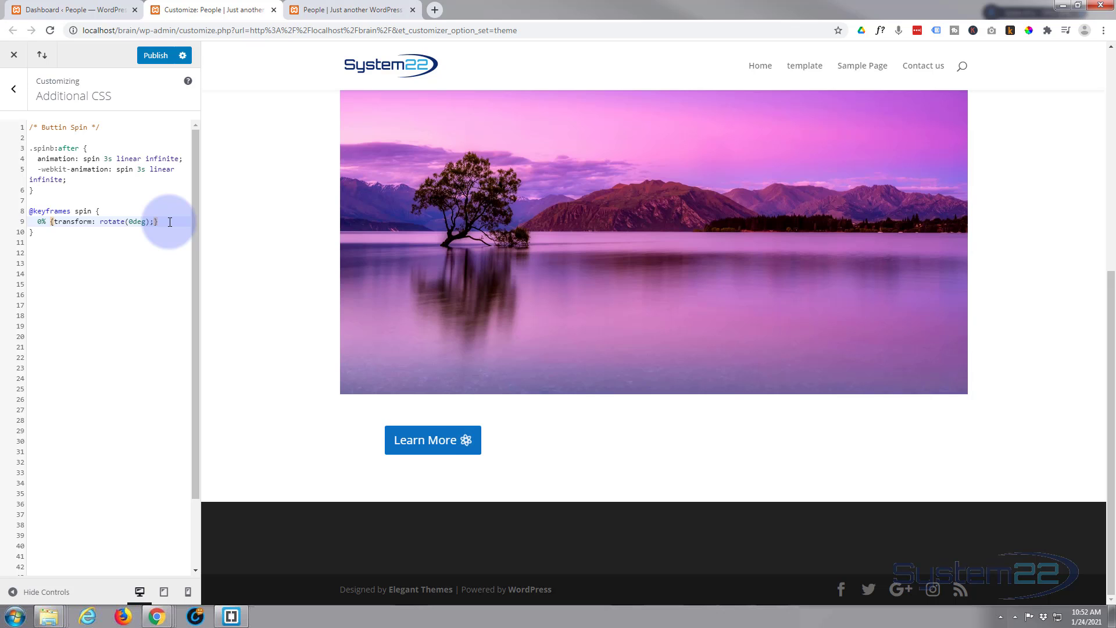
{"action": "key", "text": "Return"}
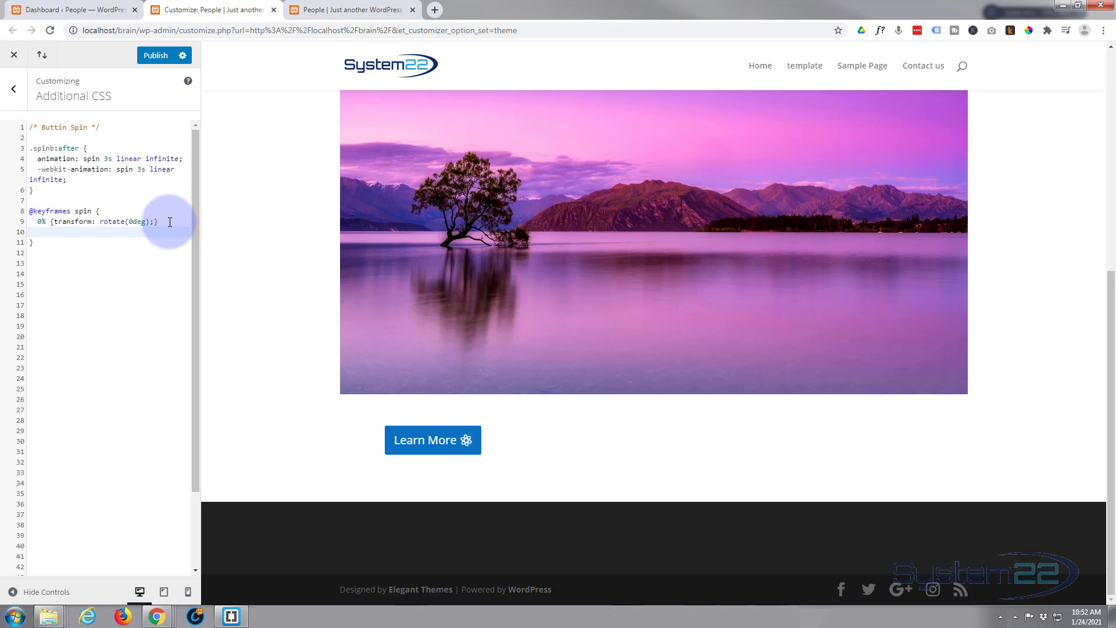
Duplicate the 0% {transform: rotate(0deg);} keyframe on a new line directly beneath it in the spin keyframes
{"action": "left_click", "coordinate": [37, 221]}
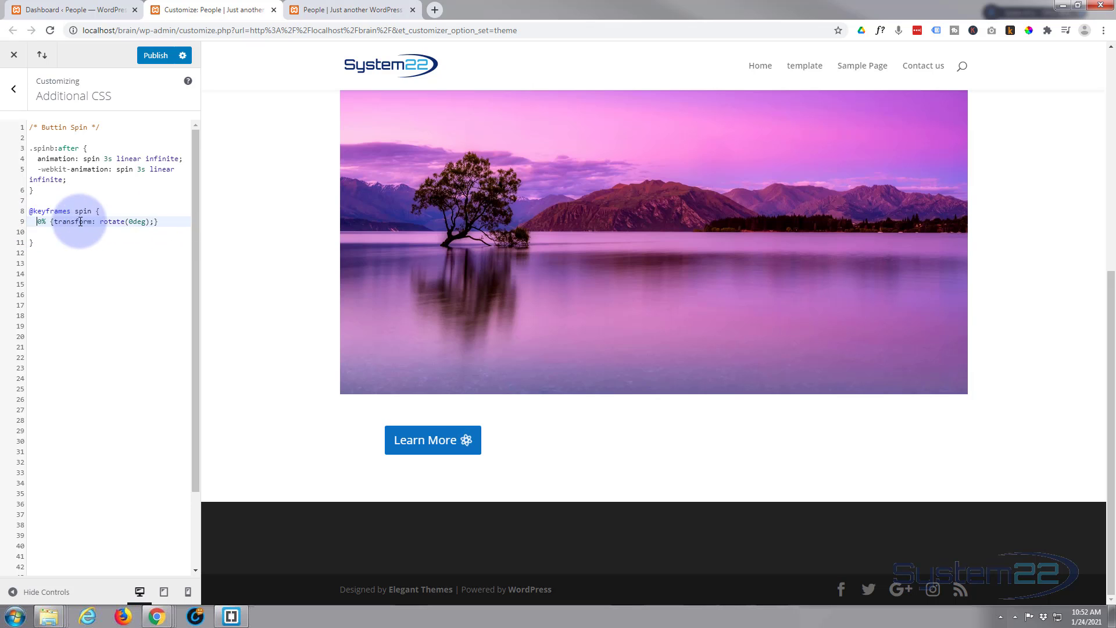
{"action": "left_click", "coordinate": [190, 221], "text": "shift"}
{"action": "key", "text": "ctrl+c"}
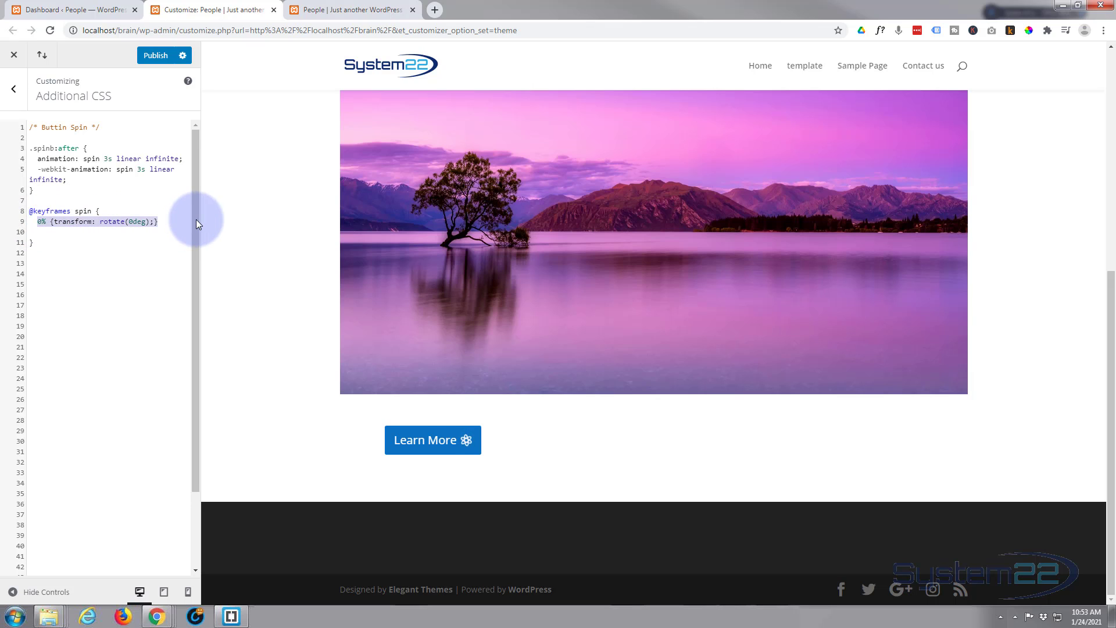
{"action": "left_click", "coordinate": [162, 221]}
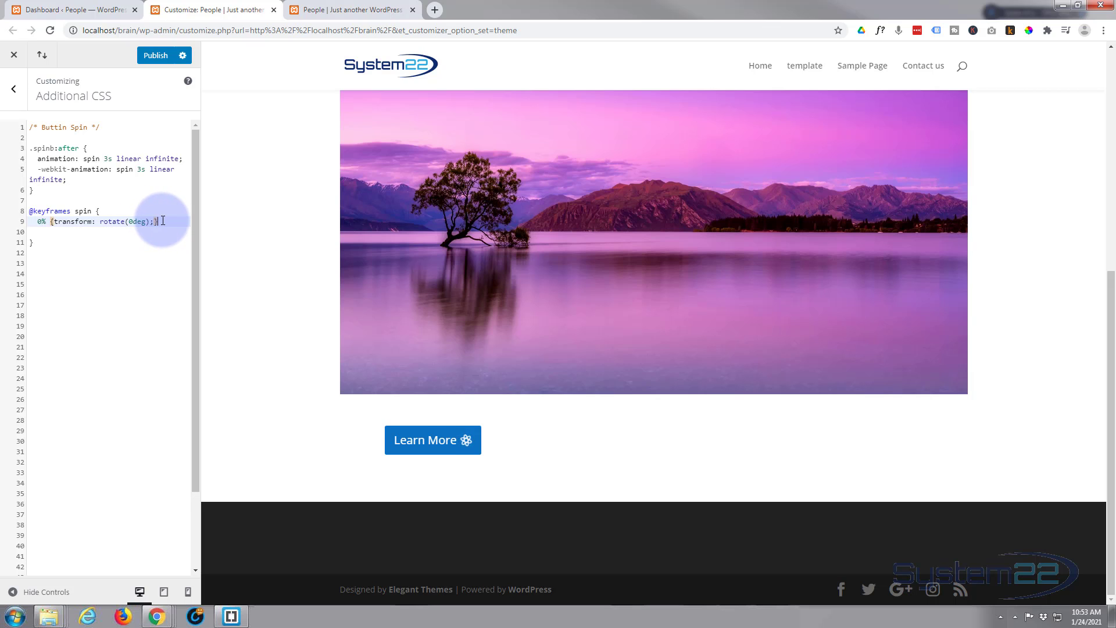
{"action": "key", "text": "Return"}
{"action": "key", "text": "ctrl+v"}
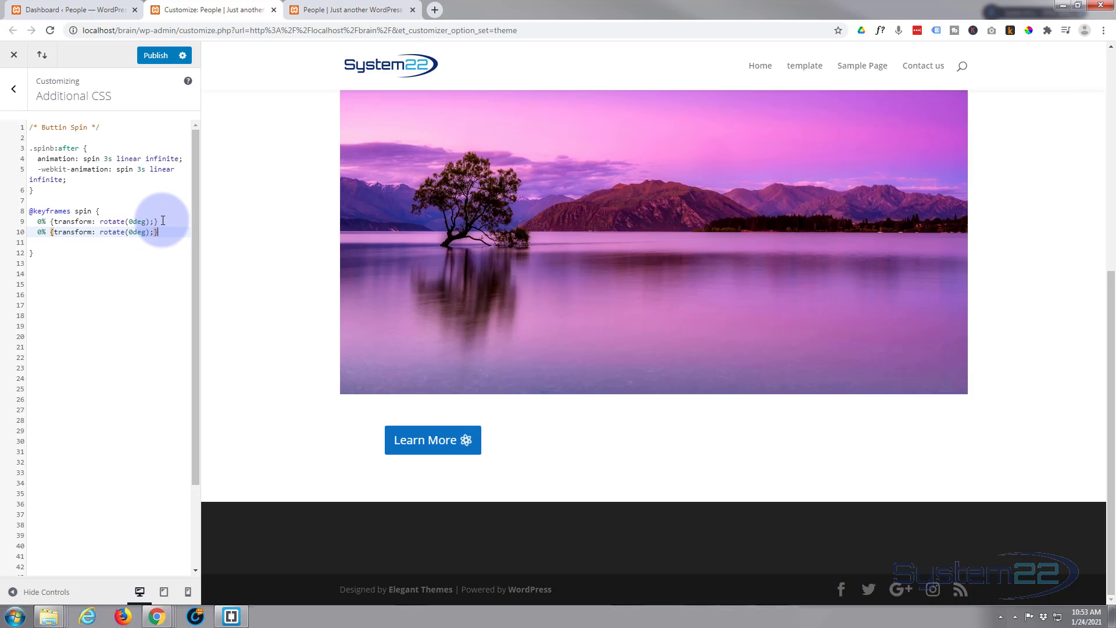
Change the second keyframe to 100% {transform: rotate(360deg);} and remove the empty line below it
{"action": "left_click", "coordinate": [38, 231]}
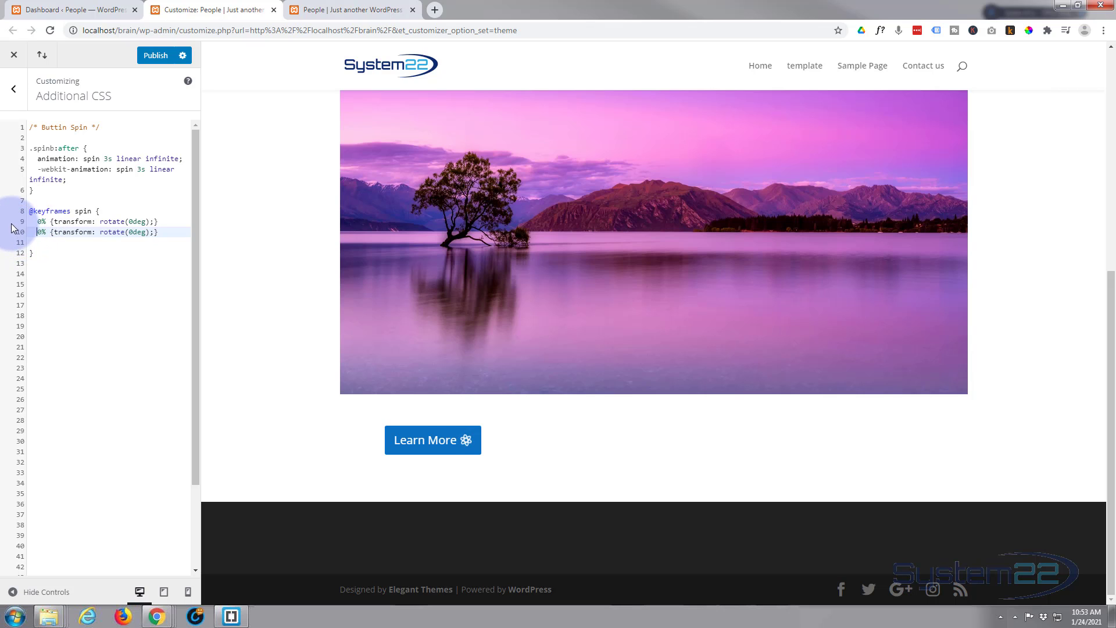
{"action": "type", "text": "10"}
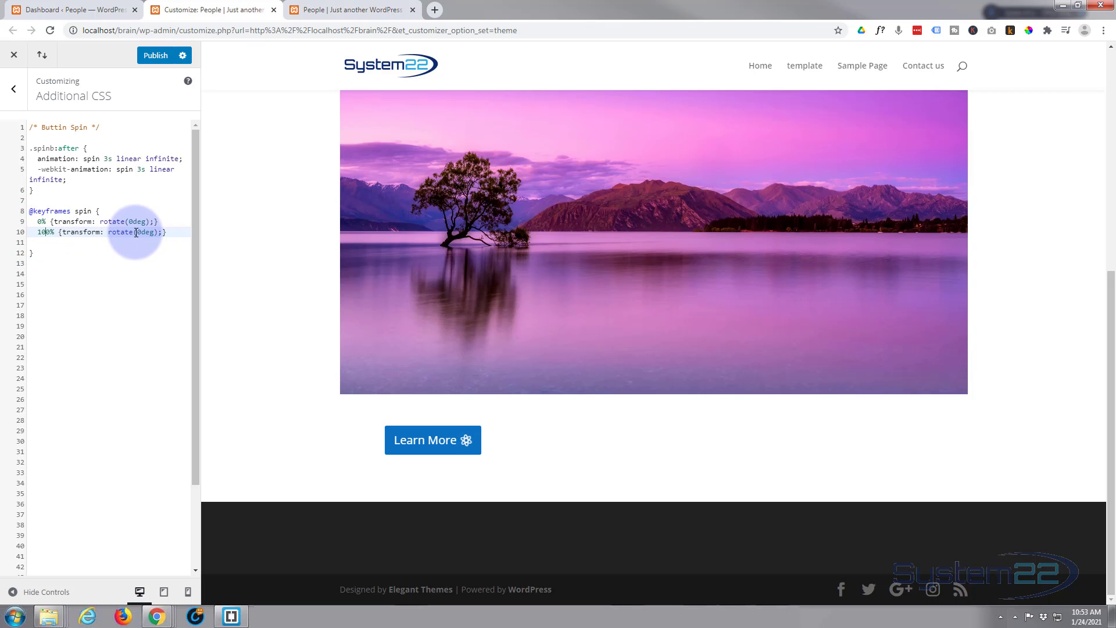
{"action": "left_click", "coordinate": [137, 232]}
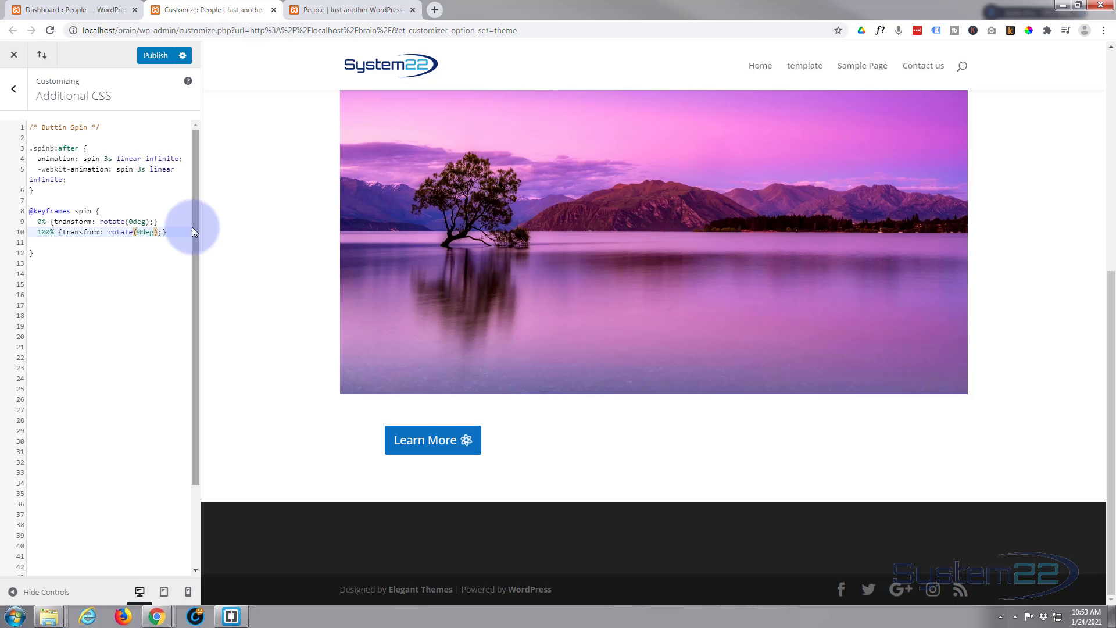
{"action": "type", "text": "36"}
{"action": "left_click", "coordinate": [170, 210]}
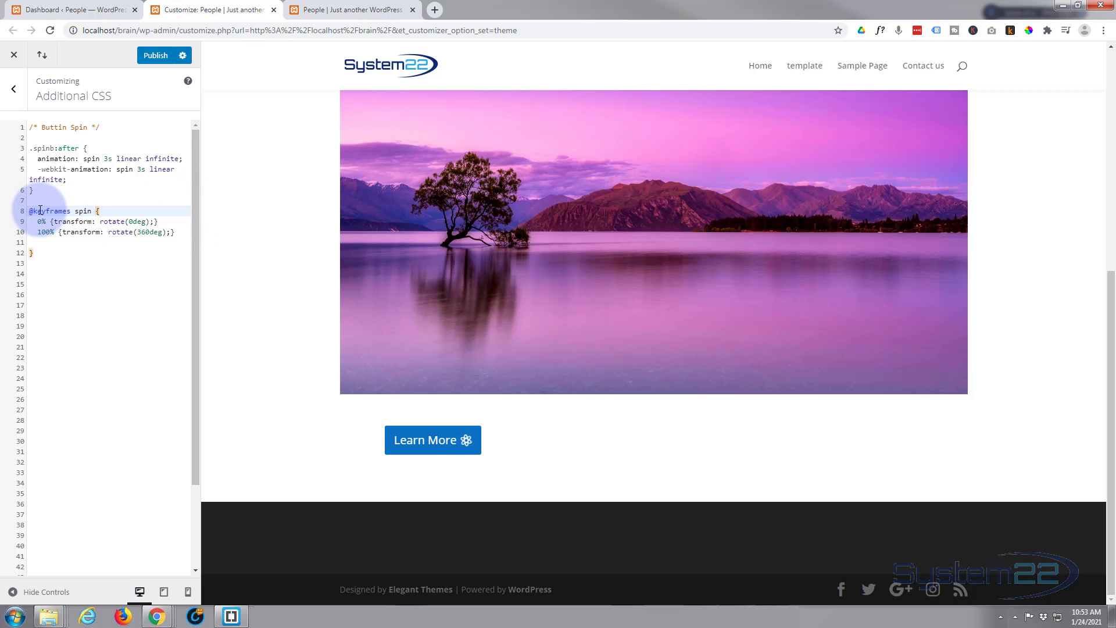
{"action": "left_click", "coordinate": [177, 232]}
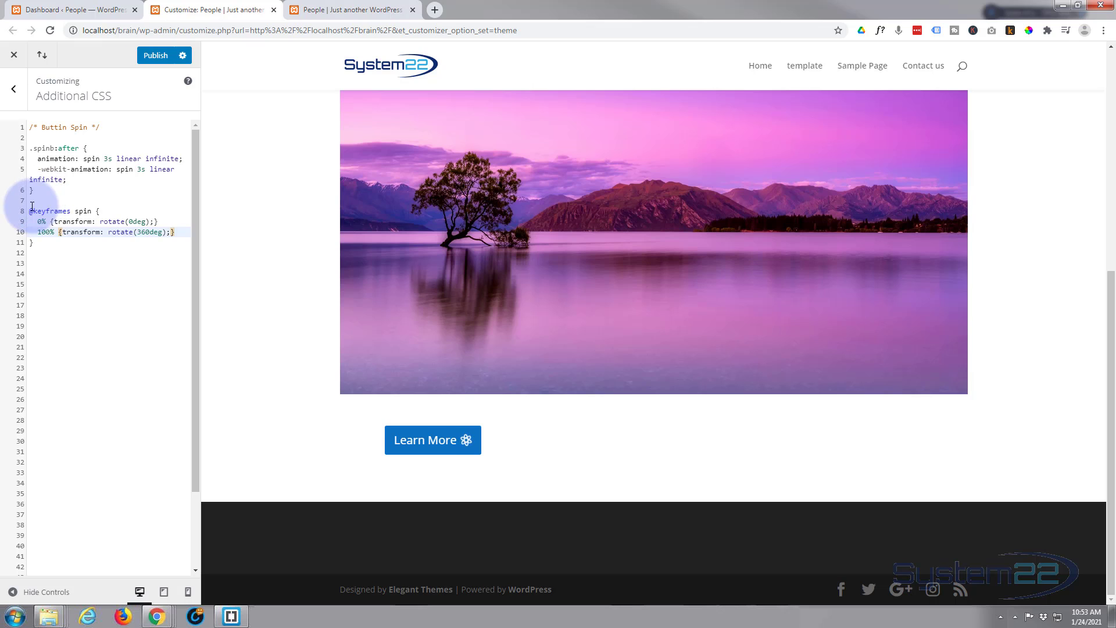
{"action": "left_click_drag", "start_coordinate": [28, 208], "coordinate": [52, 249]}
{"action": "key", "text": "ctrl+c"}
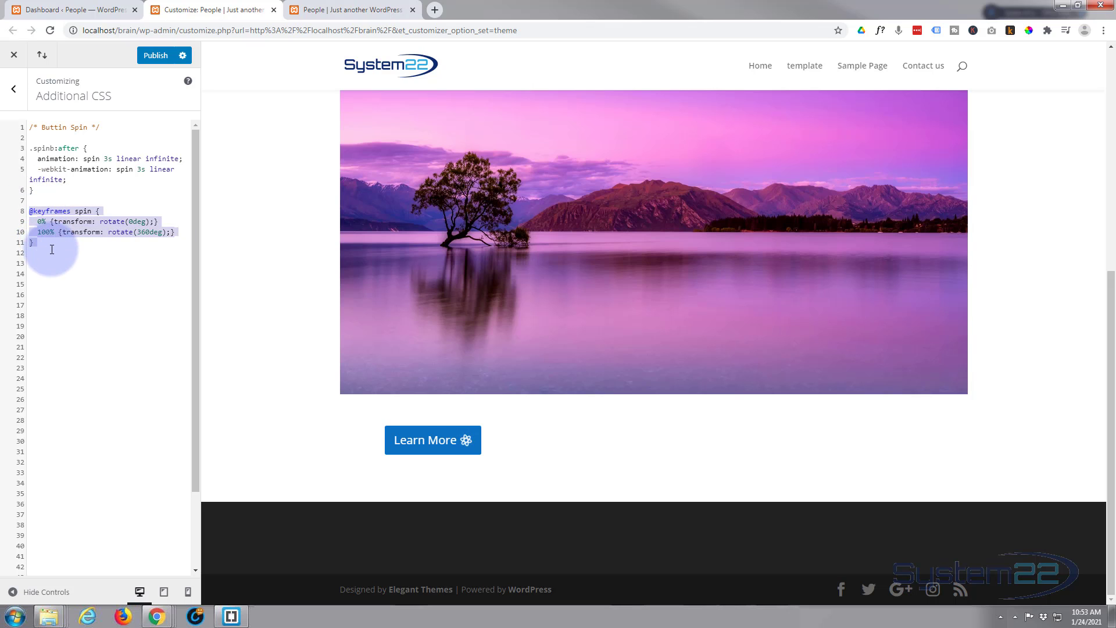
{"action": "left_click", "coordinate": [52, 248]}
{"action": "key", "text": "Return"}
{"action": "key", "text": "ctrl+v"}
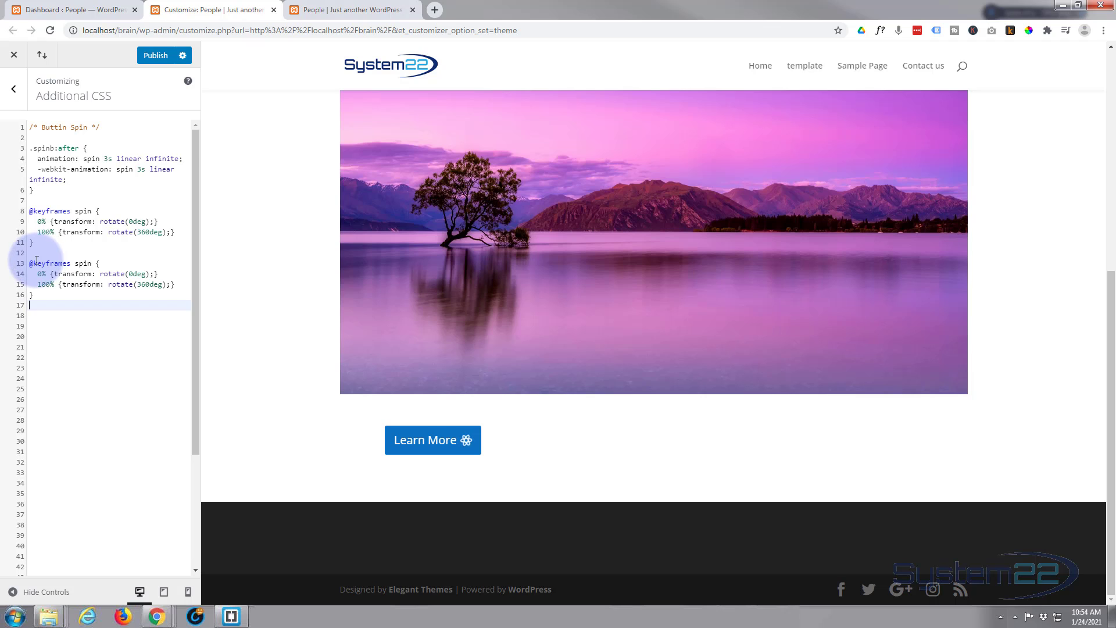
Change the copied block's rule to @-webkit-keyframes spin and publish the CSS
{"action": "double_click", "coordinate": [36, 263]}
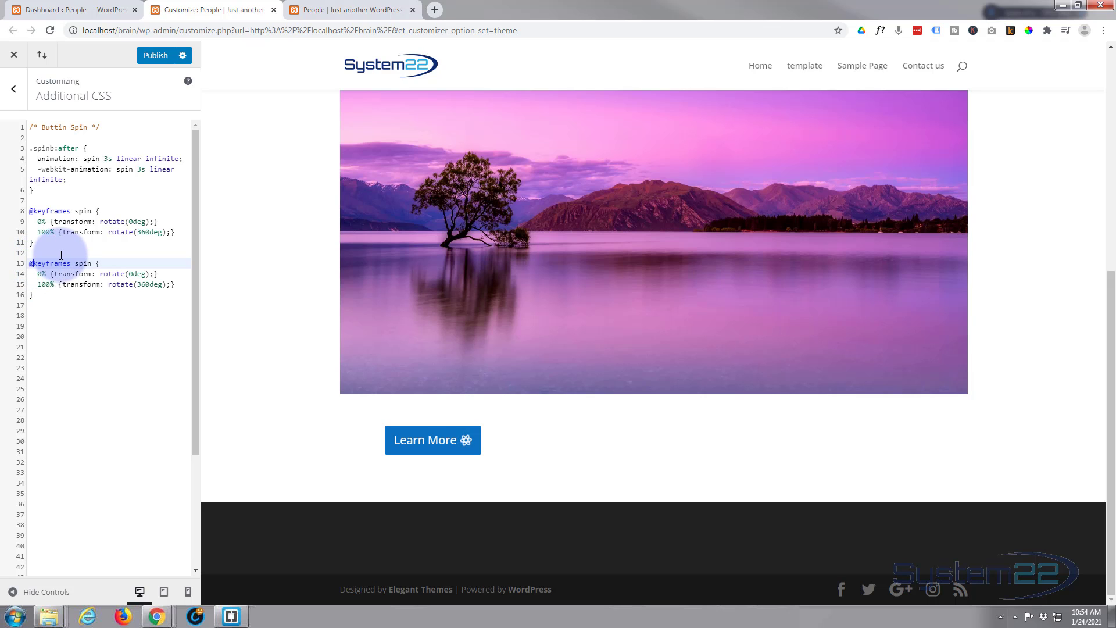
{"action": "type", "text": "-webkit"}
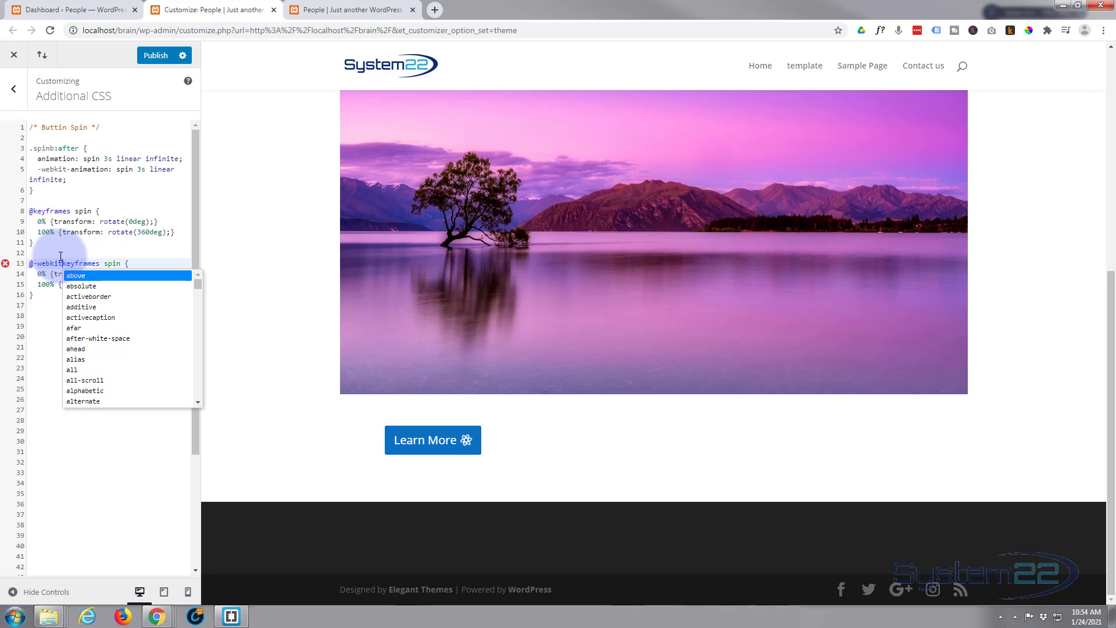
{"action": "type", "text": "-"}
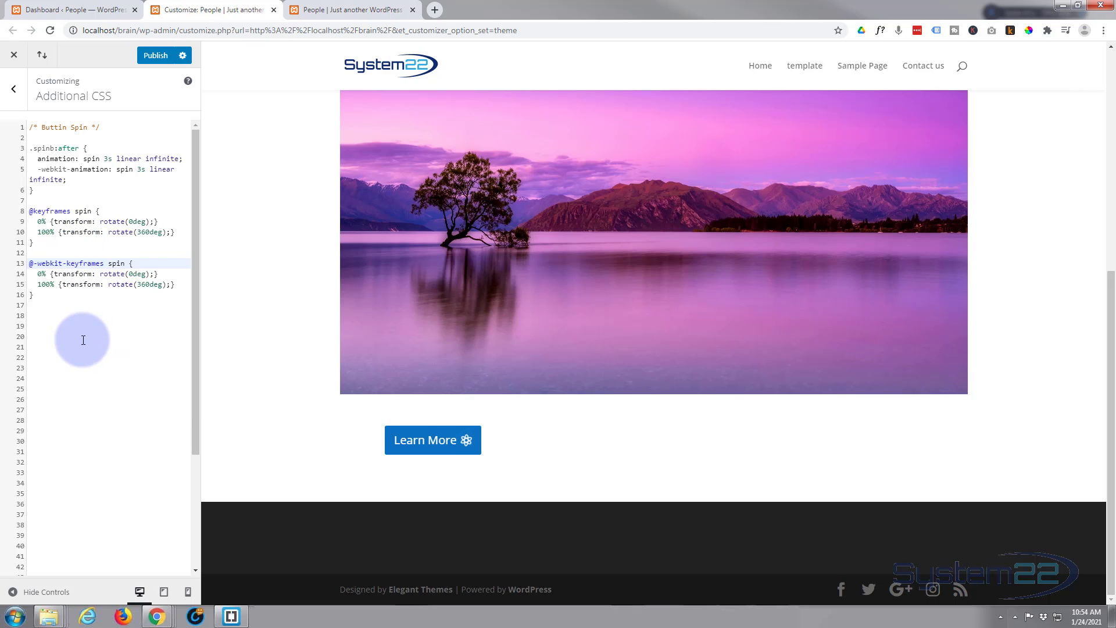
{"action": "left_click", "coordinate": [83, 340]}
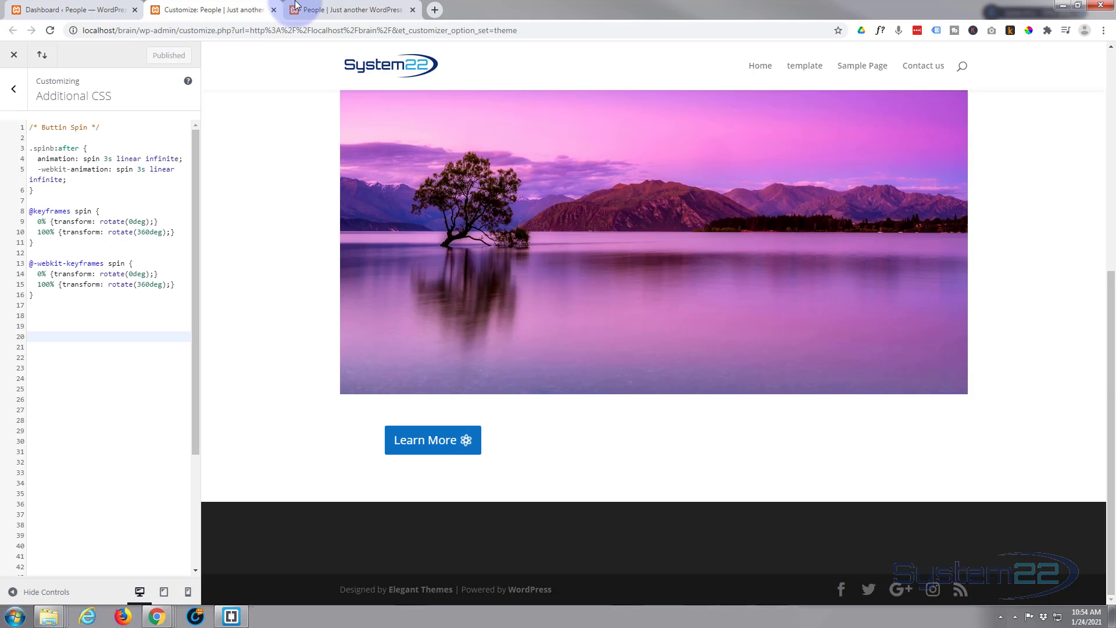
Switch to the live People page, close the developer tools and reload it to check the Learn More icon's animation
{"action": "left_click", "coordinate": [318, 11]}
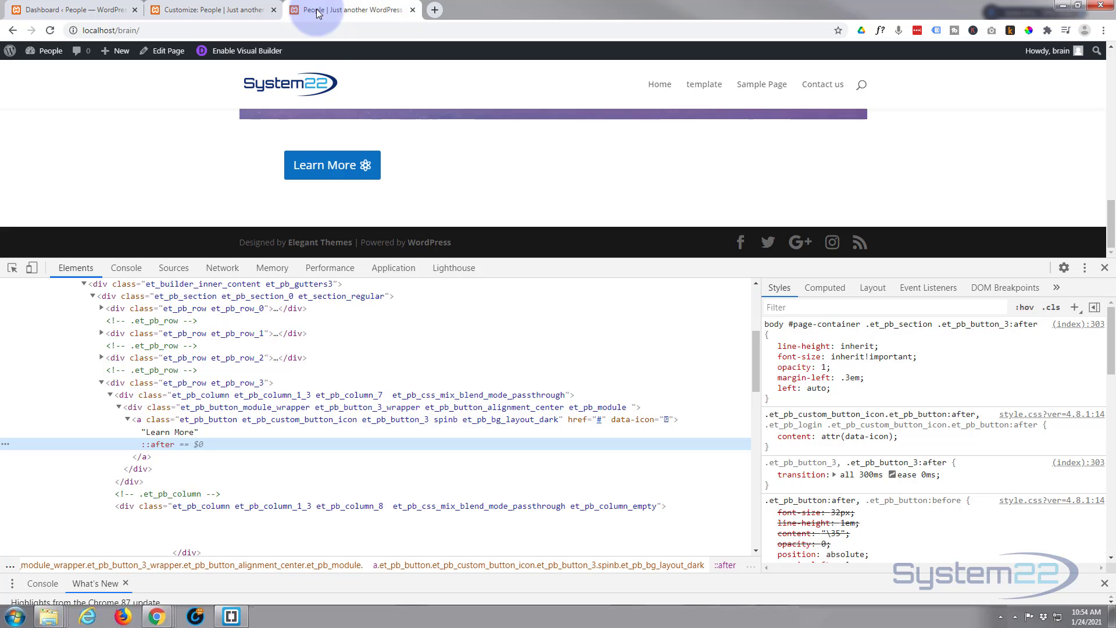
{"action": "left_click", "coordinate": [1105, 269]}
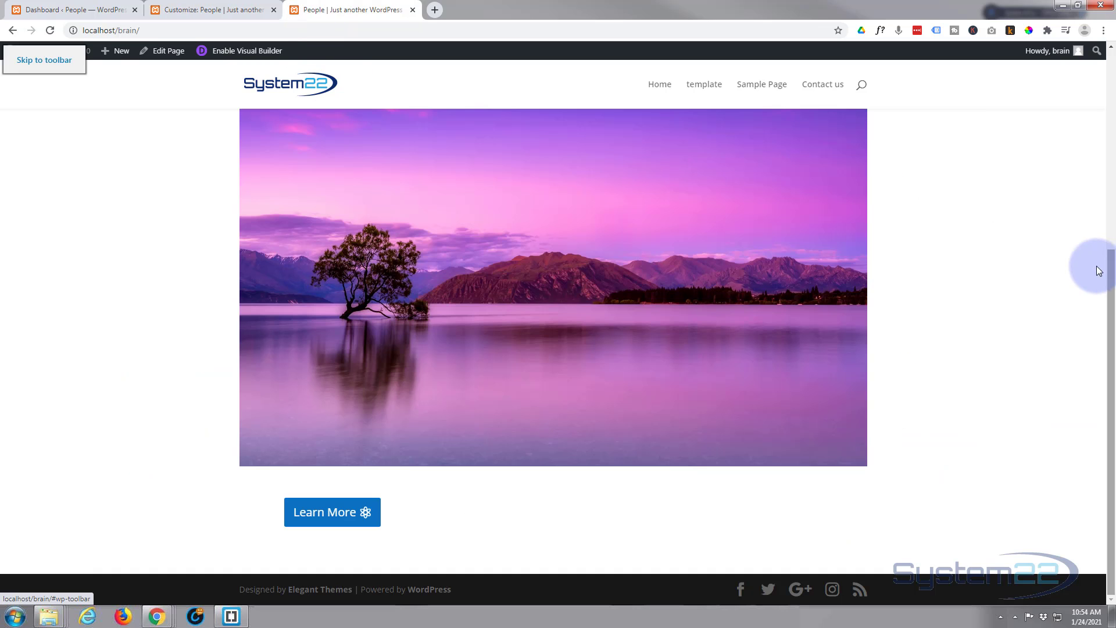
{"action": "left_click", "coordinate": [50, 32]}
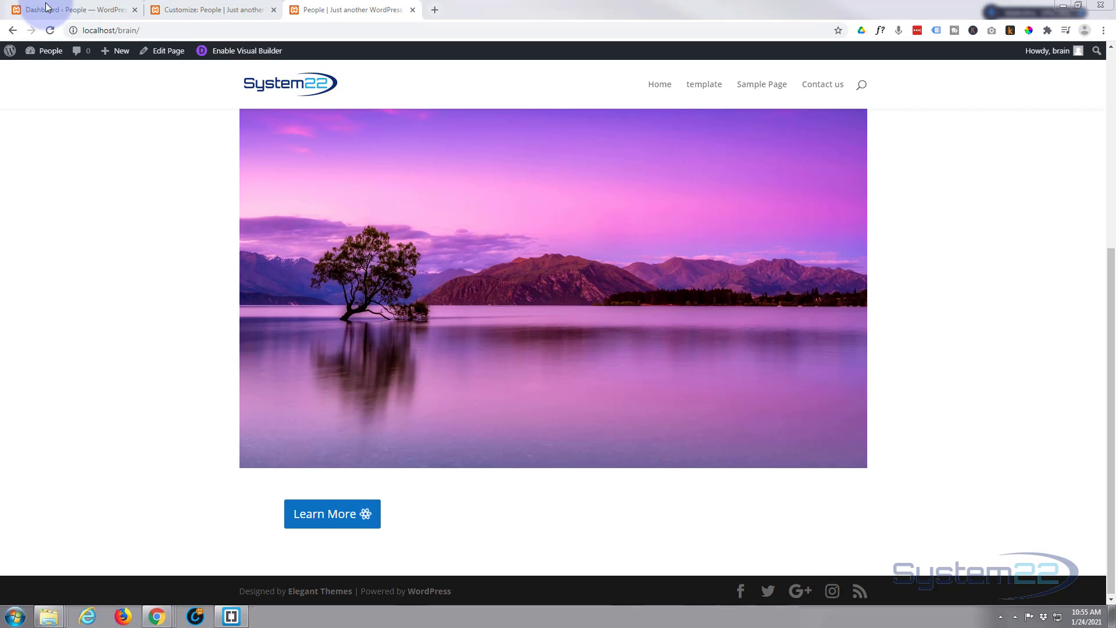
Enable the Visual Builder, duplicate the Learn More button and move one copy into the row's middle column
{"action": "left_click", "coordinate": [241, 52]}
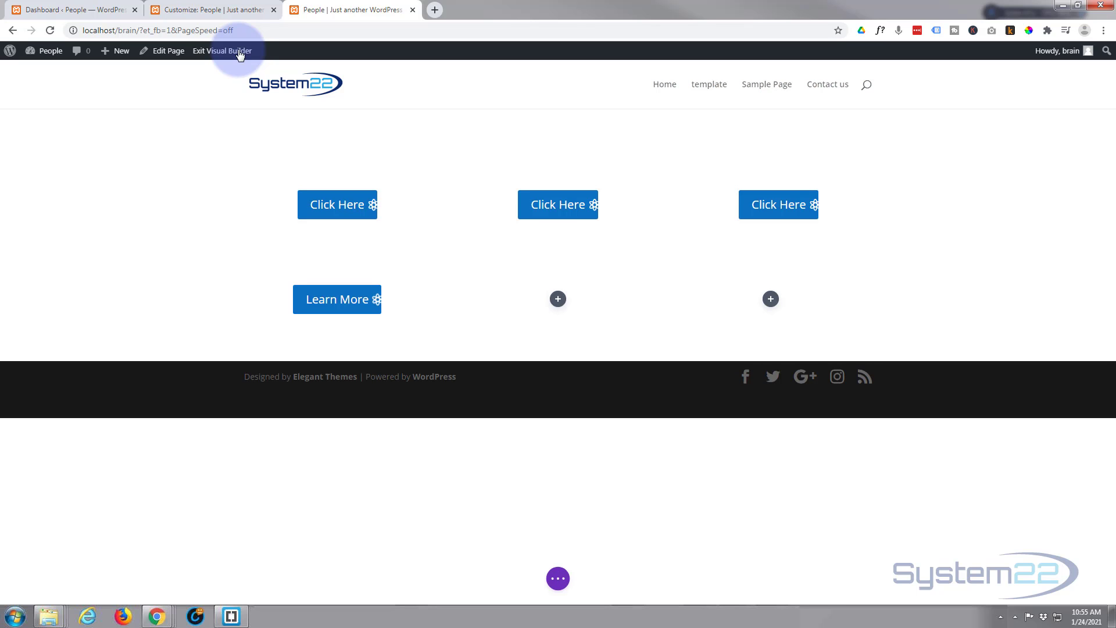
{"action": "scroll", "coordinate": [169, 332], "scroll_direction": "down", "scroll_amount": 5}
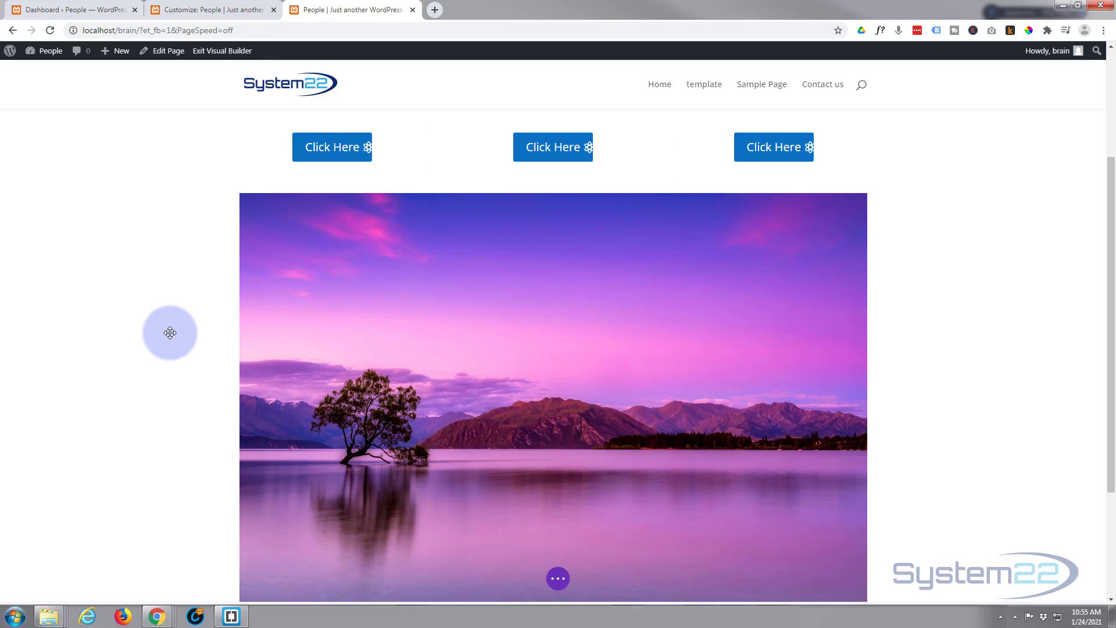
{"action": "mouse_move", "coordinate": [321, 493]}
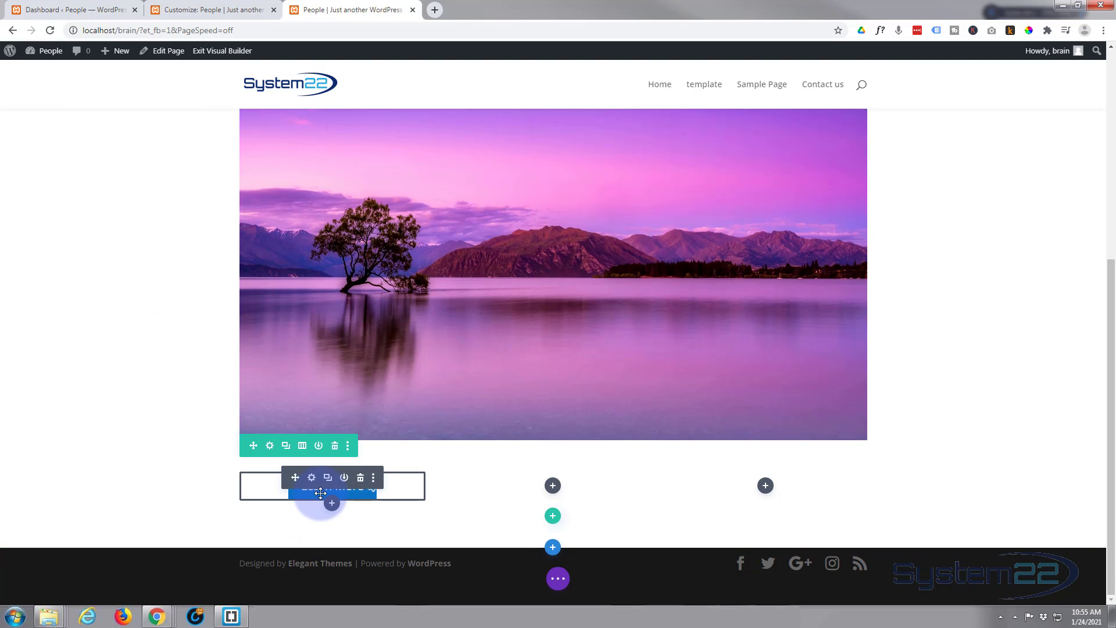
{"action": "left_click", "coordinate": [328, 477]}
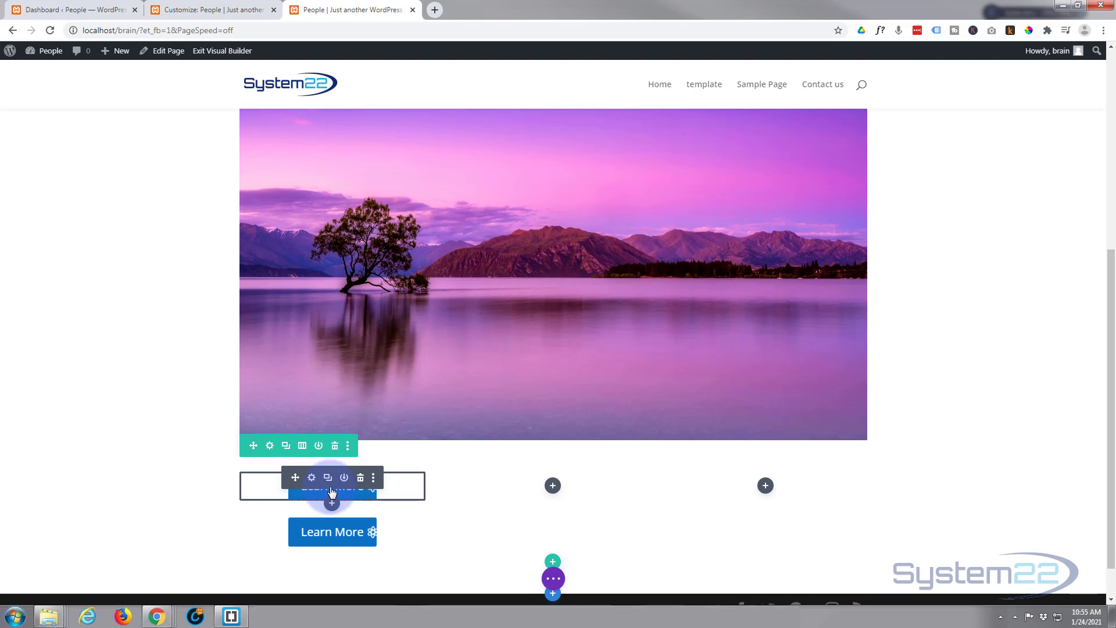
{"action": "left_click_drag", "start_coordinate": [298, 476], "coordinate": [564, 489]}
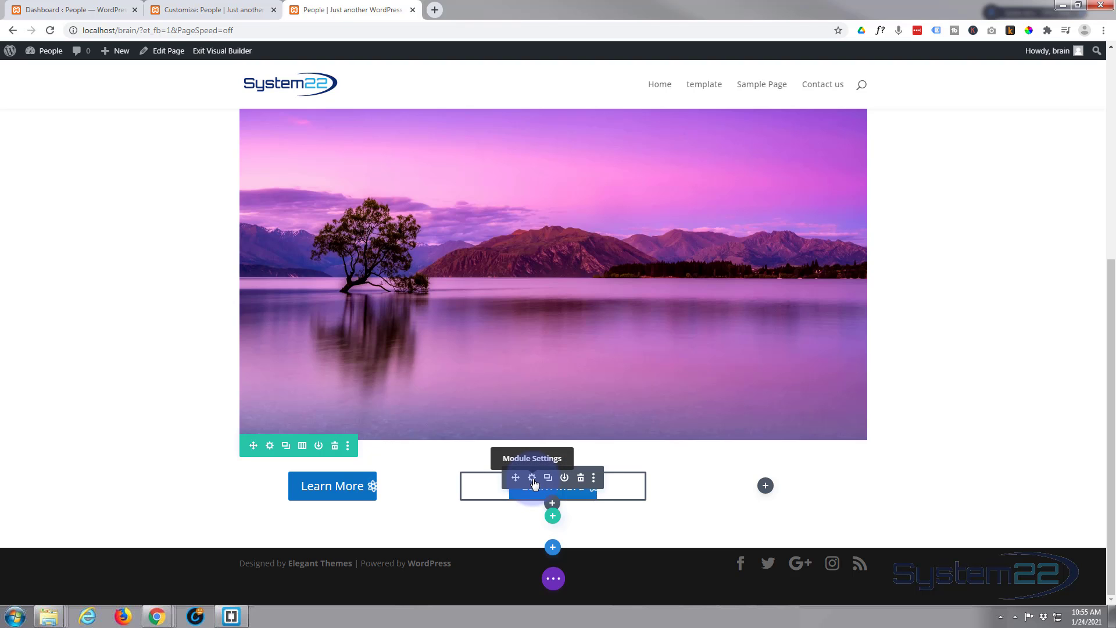
Set the middle Learn More button's CSS class to spinbh and save its settings
{"action": "left_click", "coordinate": [533, 478]}
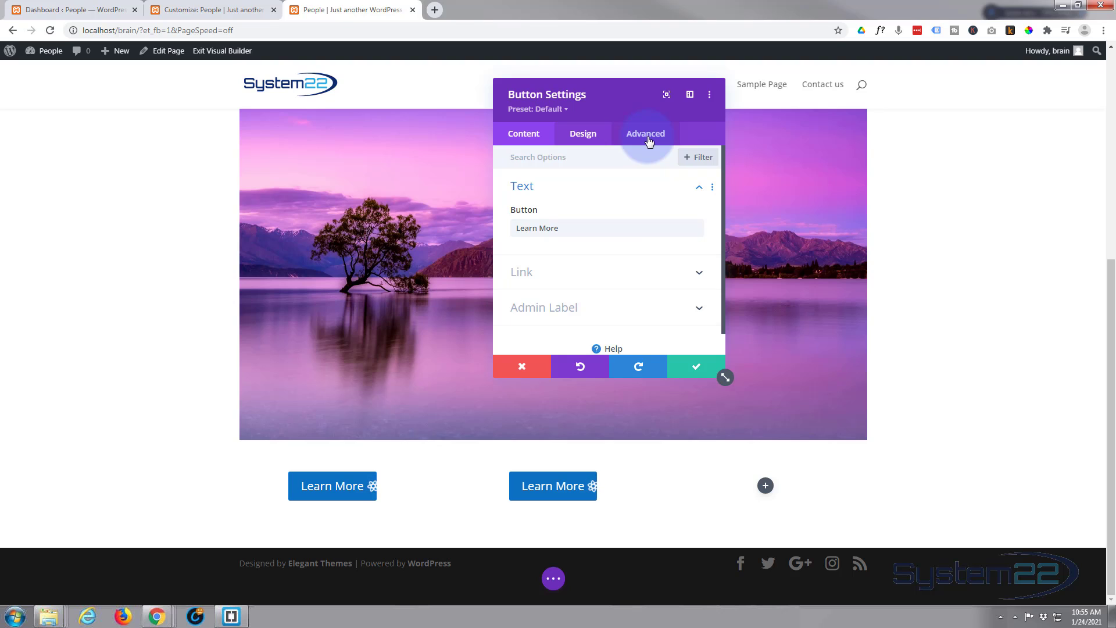
{"action": "left_click", "coordinate": [647, 140]}
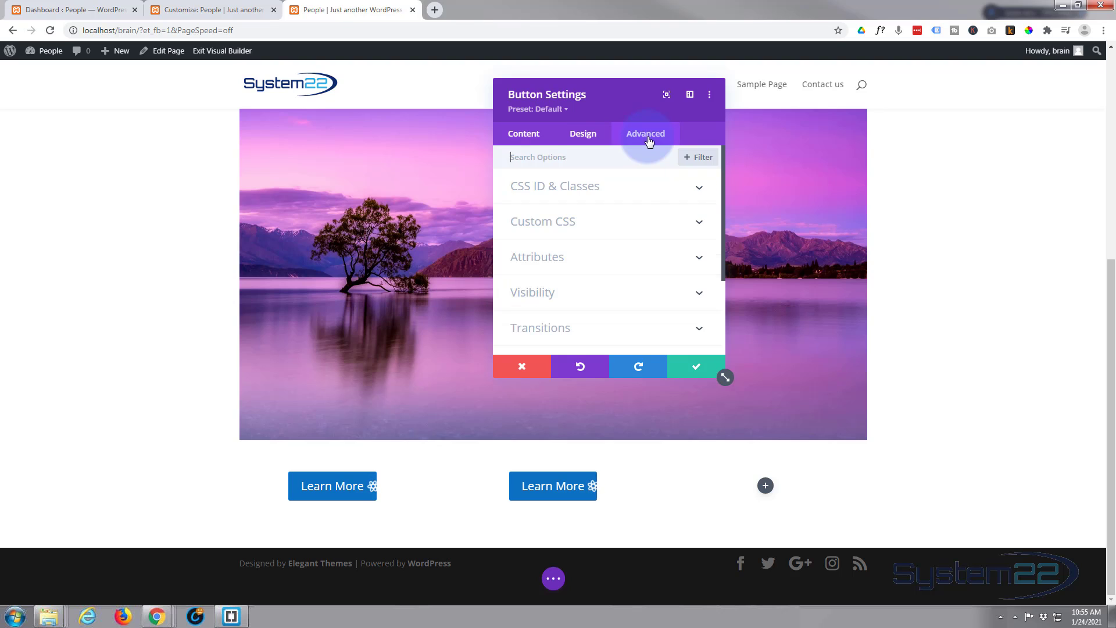
{"action": "left_click", "coordinate": [633, 187]}
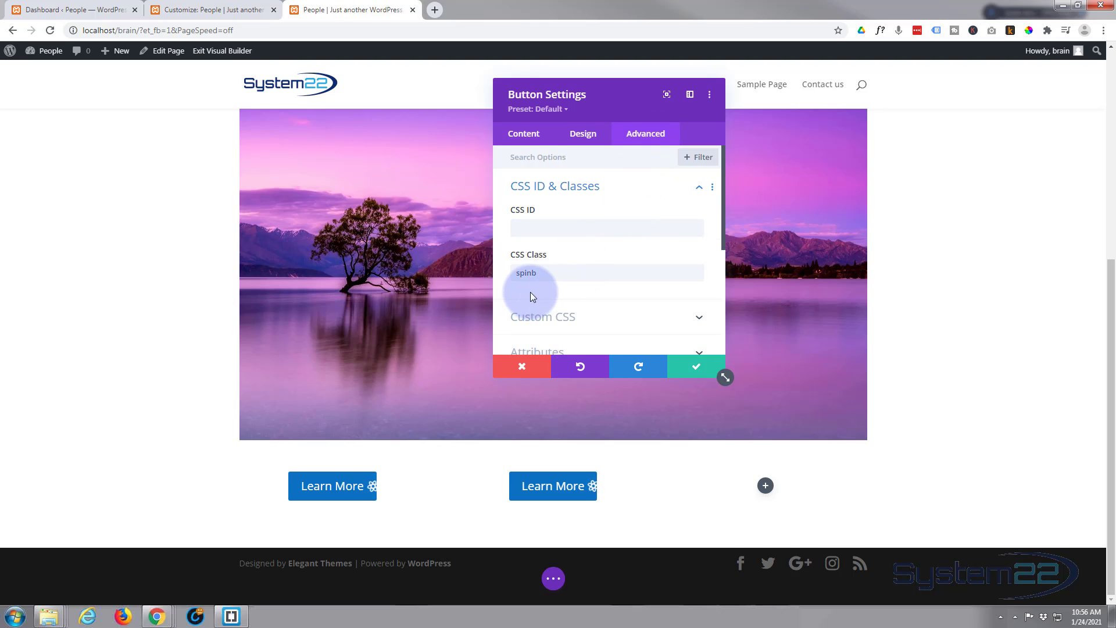
{"action": "left_click", "coordinate": [529, 272]}
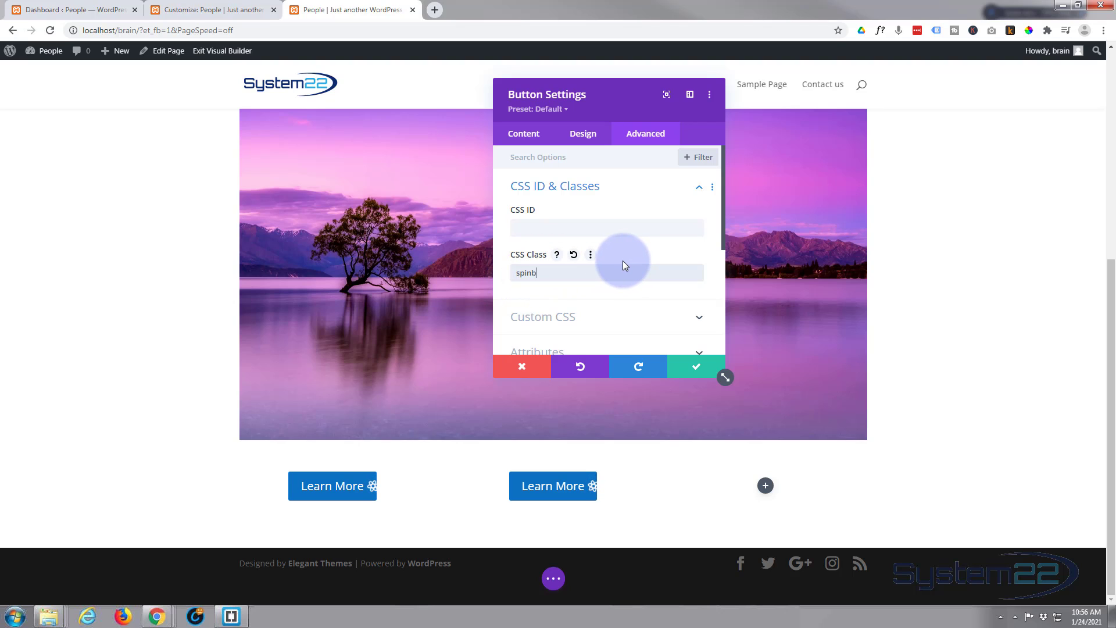
{"action": "type", "text": "h"}
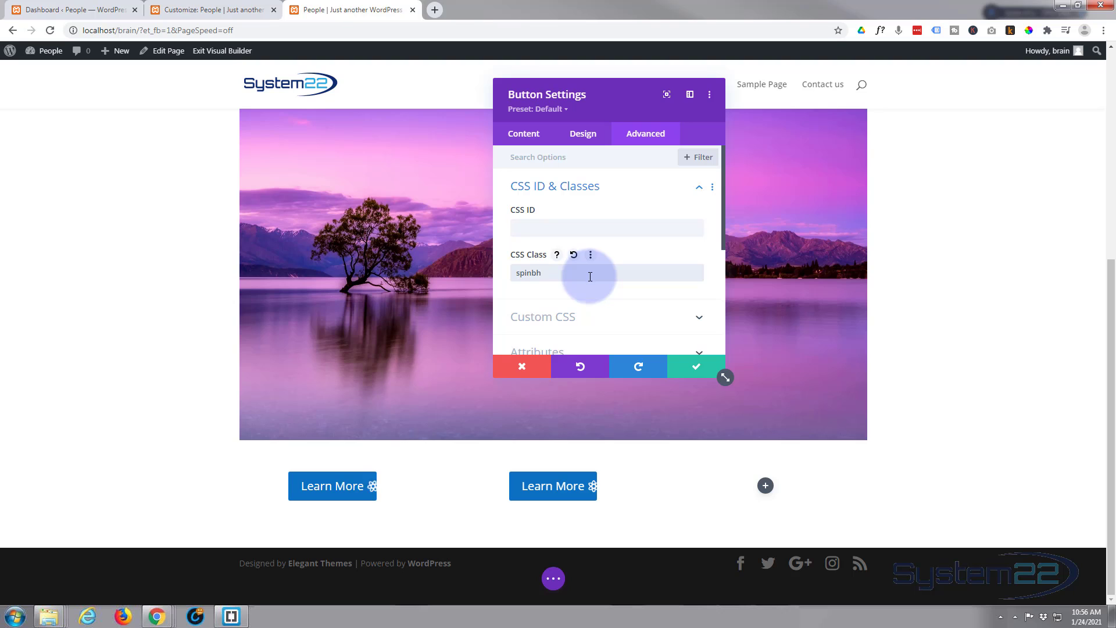
{"action": "left_click", "coordinate": [696, 368]}
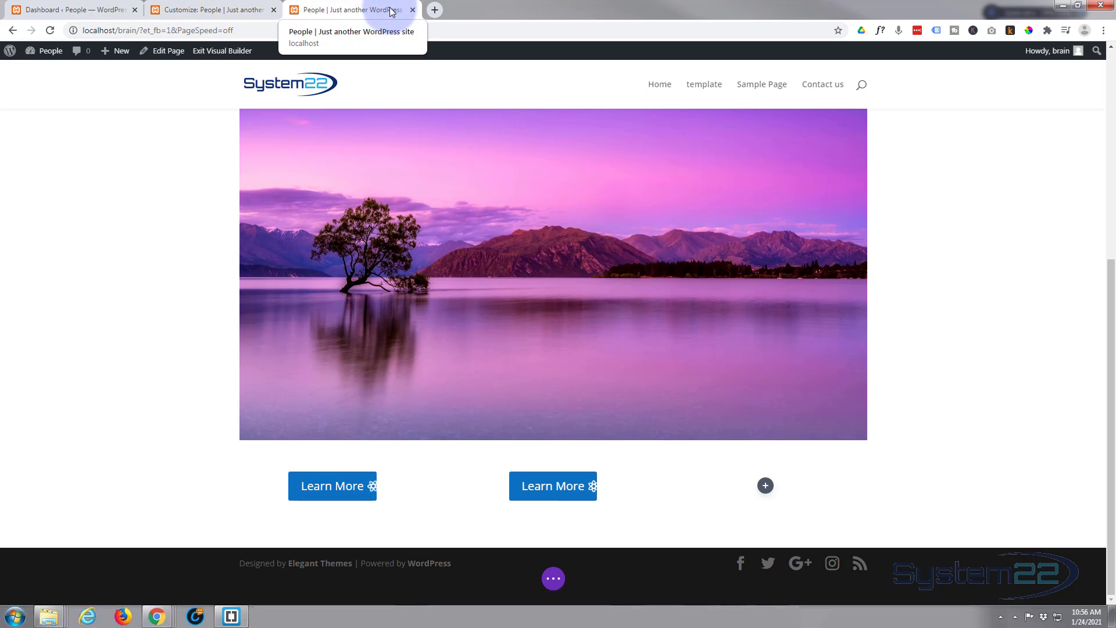
Save the People page in the Visual Builder
{"action": "left_click", "coordinate": [233, 8]}
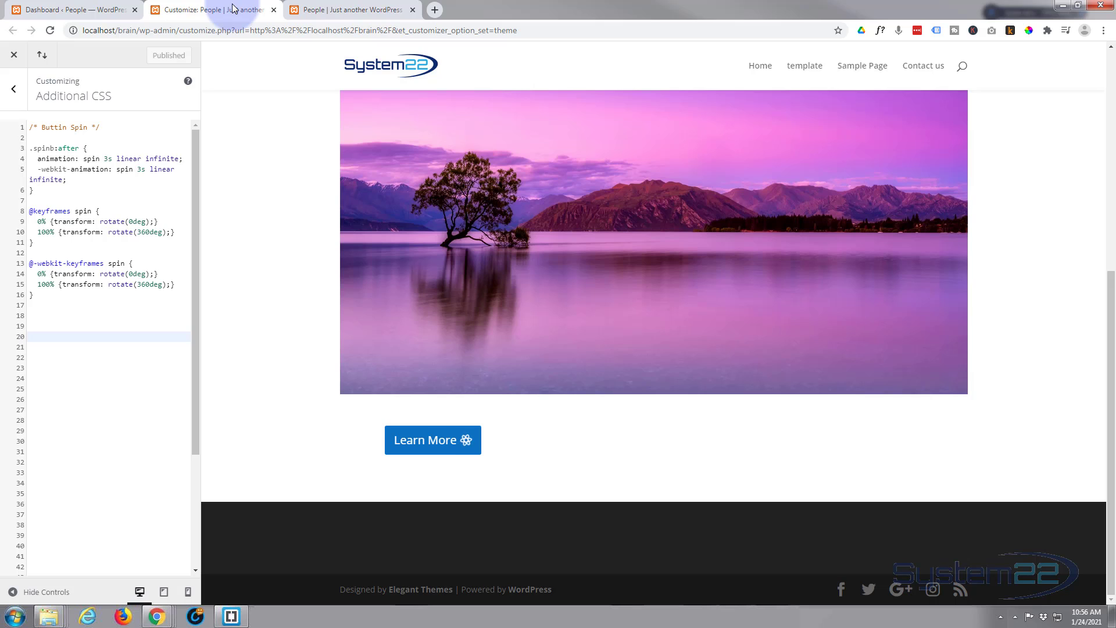
{"action": "left_click", "coordinate": [379, 11]}
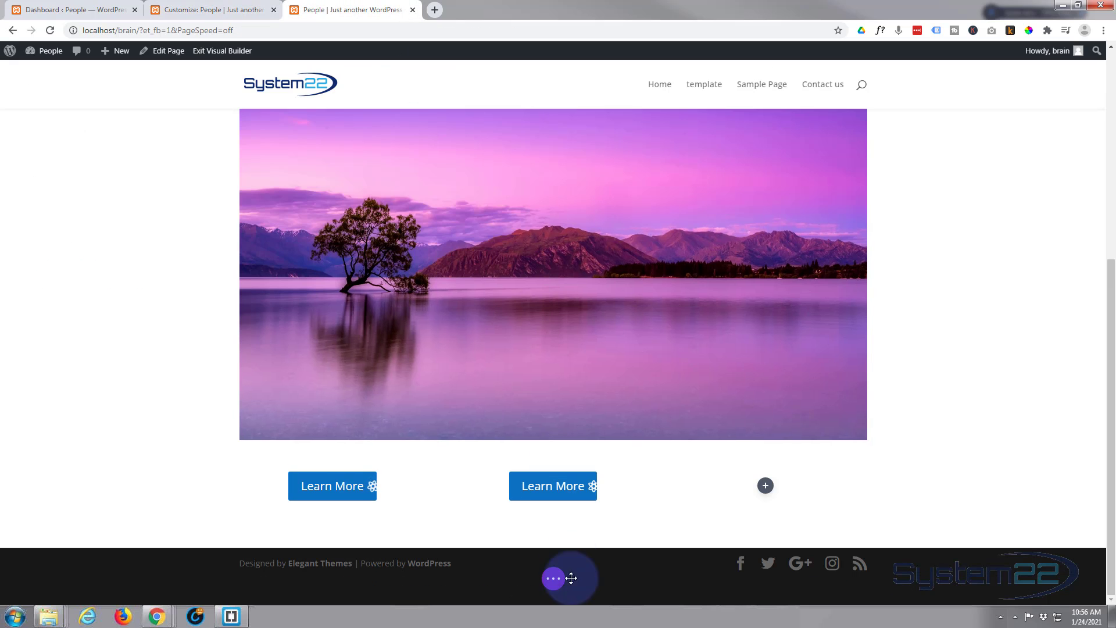
{"action": "left_click", "coordinate": [553, 585]}
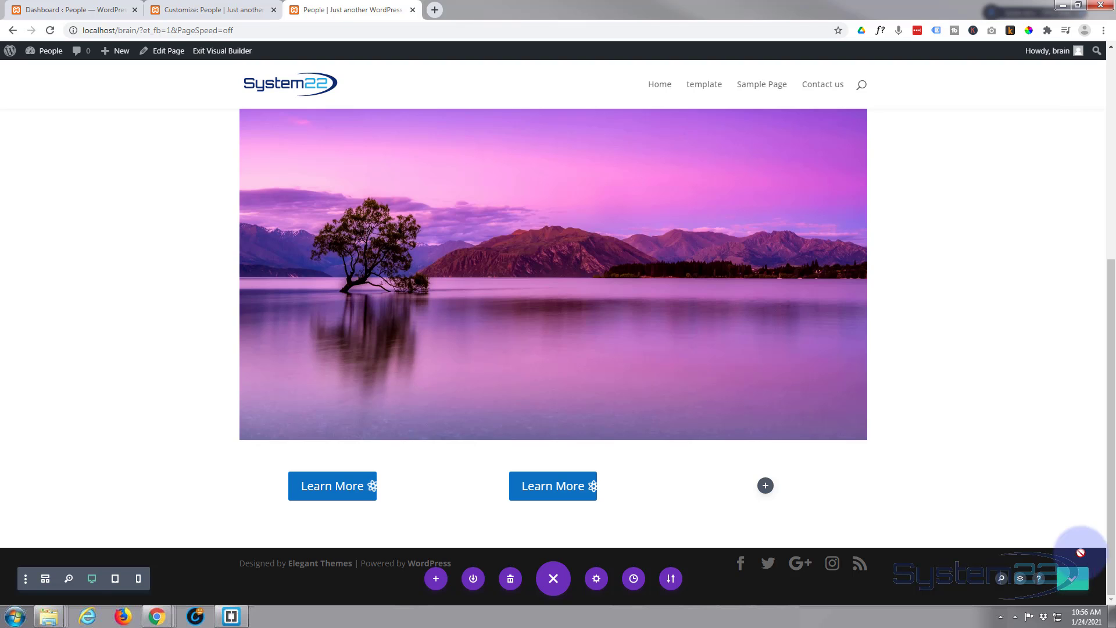
Return to the theme customizer, reload it and reopen the Additional CSS editor
{"action": "left_click", "coordinate": [188, 8]}
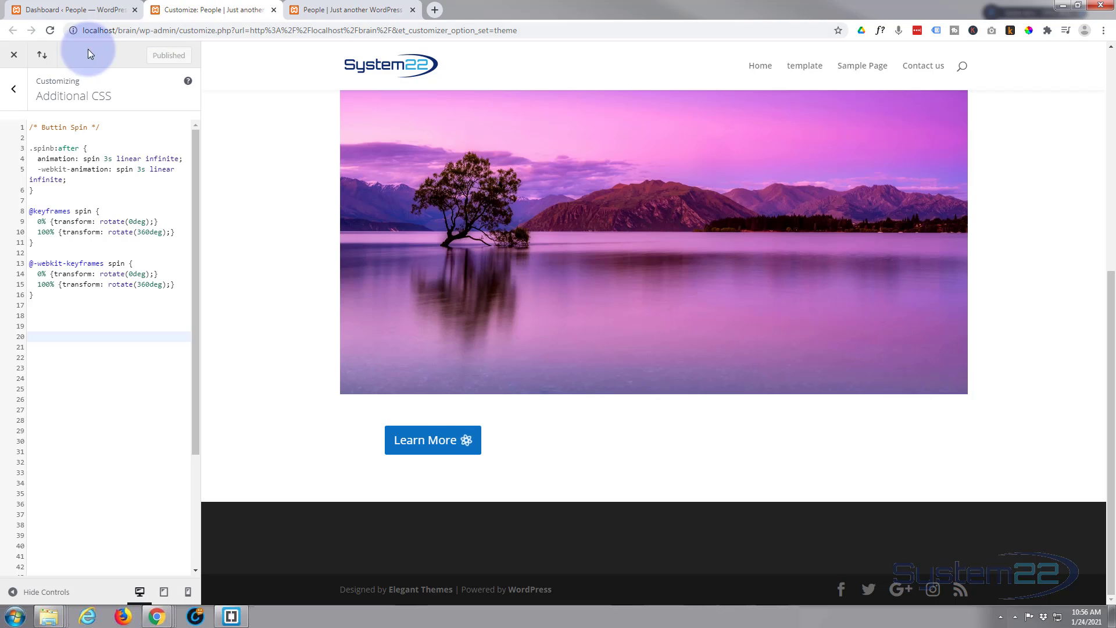
{"action": "left_click", "coordinate": [50, 30]}
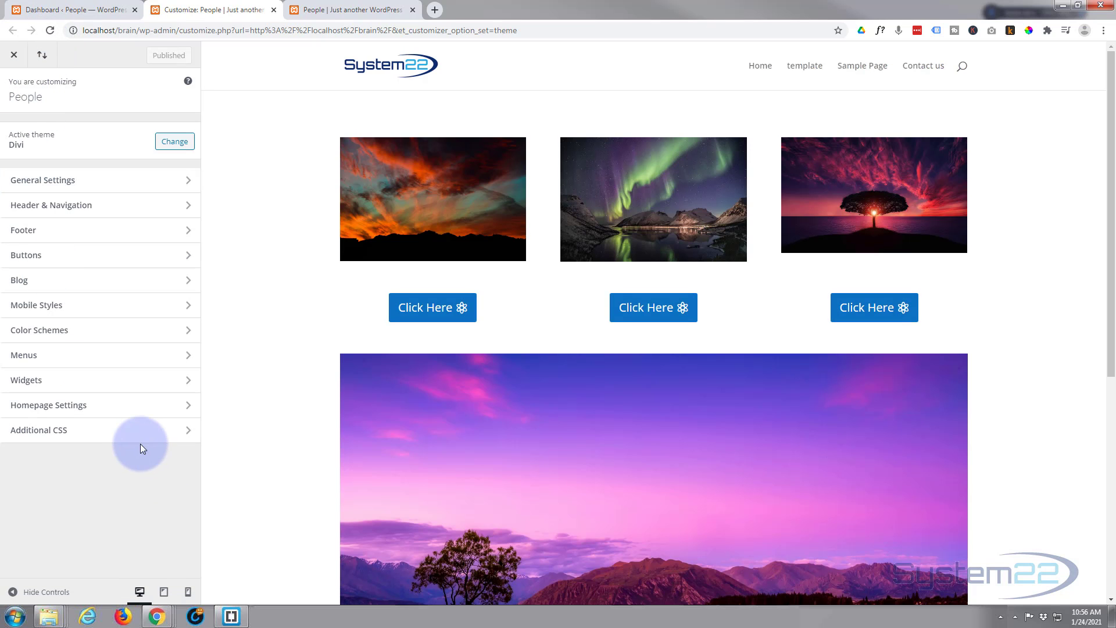
{"action": "left_click", "coordinate": [125, 440]}
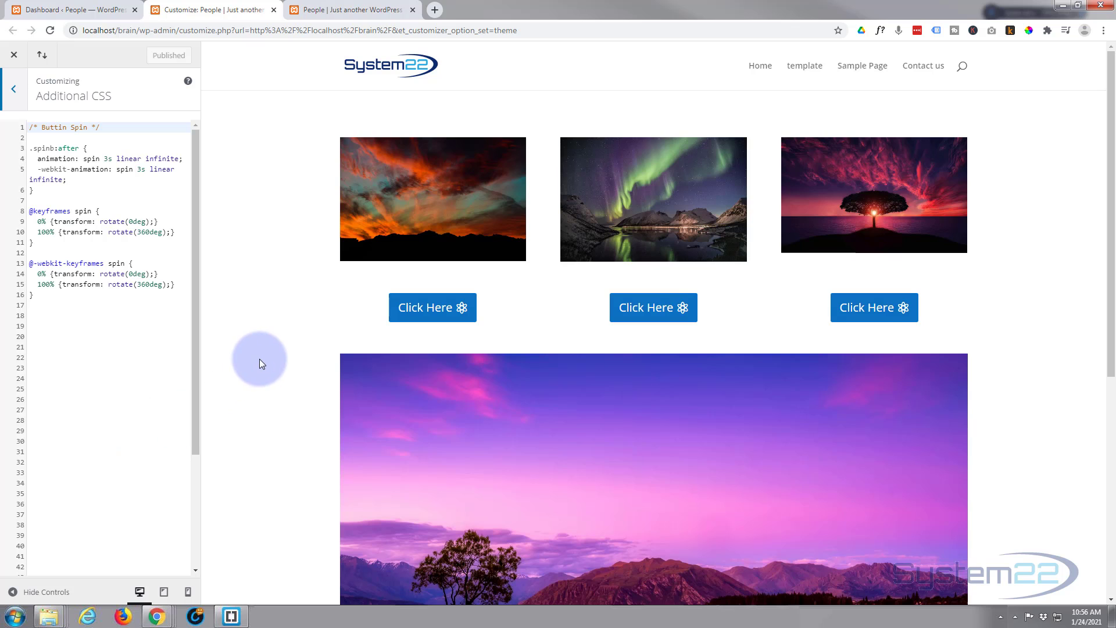
Add the comment "/* Button Spin Hover */" below the existing keyframe rules in the Additional CSS
{"action": "scroll", "coordinate": [259, 359], "scroll_direction": "down", "scroll_amount": 5}
{"action": "scroll", "coordinate": [259, 359], "scroll_direction": "down", "scroll_amount": 2}
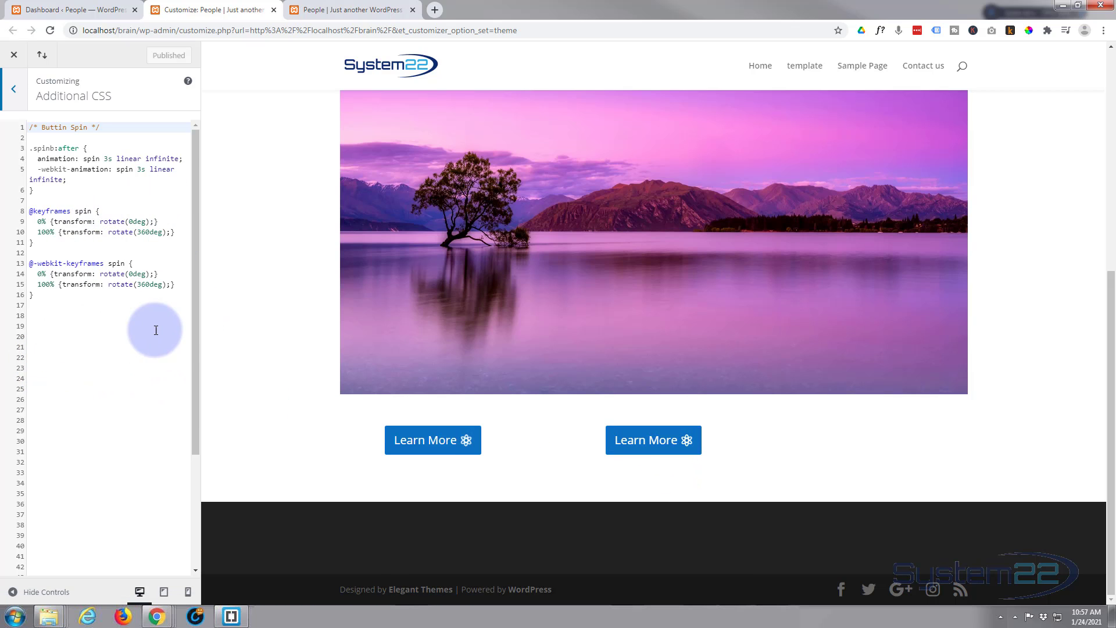
{"action": "left_click", "coordinate": [56, 296]}
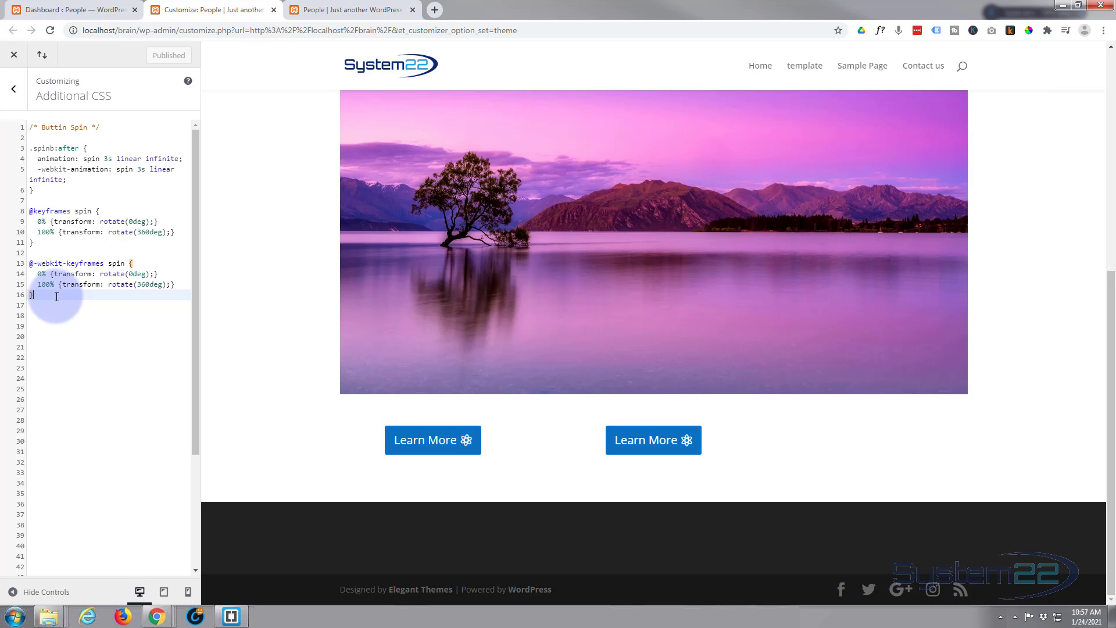
{"action": "key", "text": "Return"}
{"action": "key", "text": "Return"}
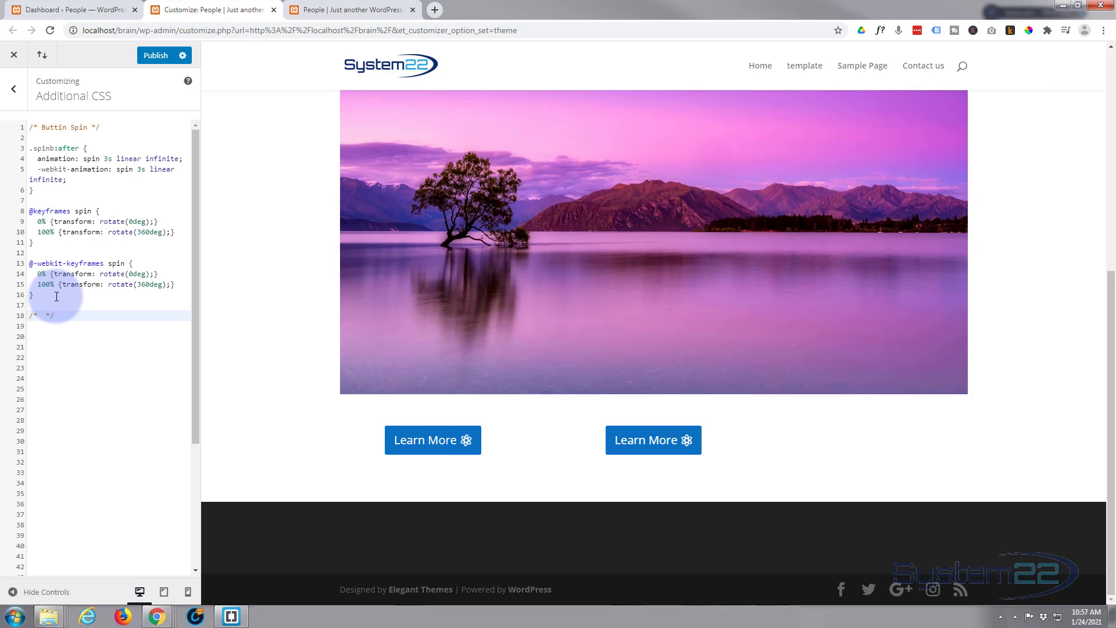
{"action": "type", "text": "Button Spin Hover"}
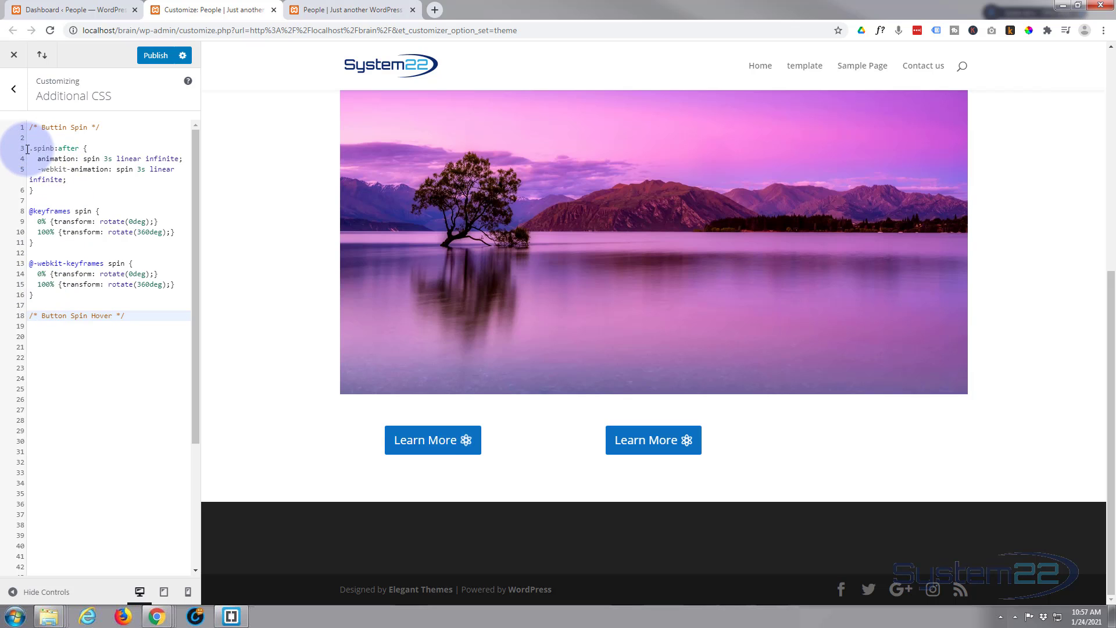
Copy the .spinb:after rule and both spin keyframes blocks and paste them below the Button Spin Hover comment
{"action": "left_click_drag", "start_coordinate": [30, 149], "coordinate": [87, 299]}
{"action": "key", "text": "ctrl+c"}
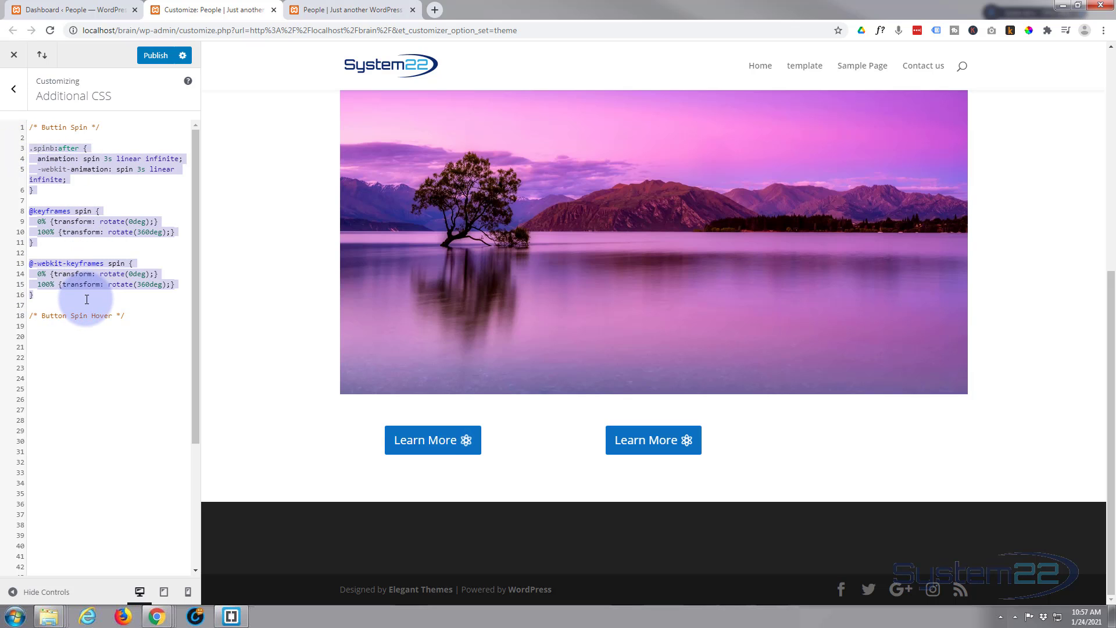
{"action": "left_click", "coordinate": [140, 315]}
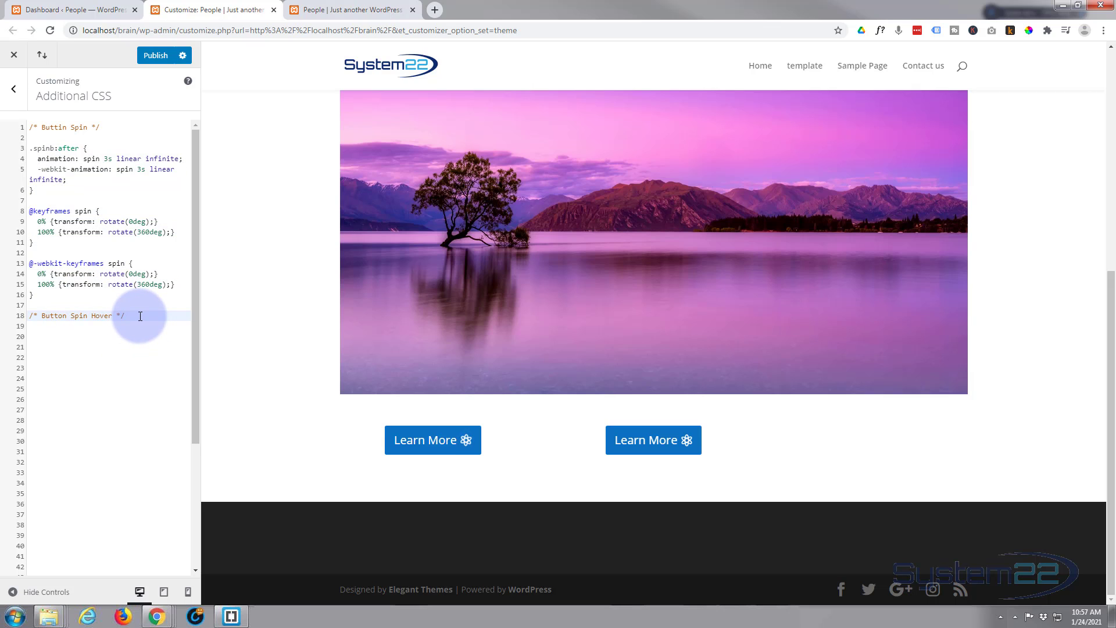
{"action": "key", "text": "Return"}
{"action": "key", "text": "Return"}
{"action": "key", "text": "ctrl+v"}
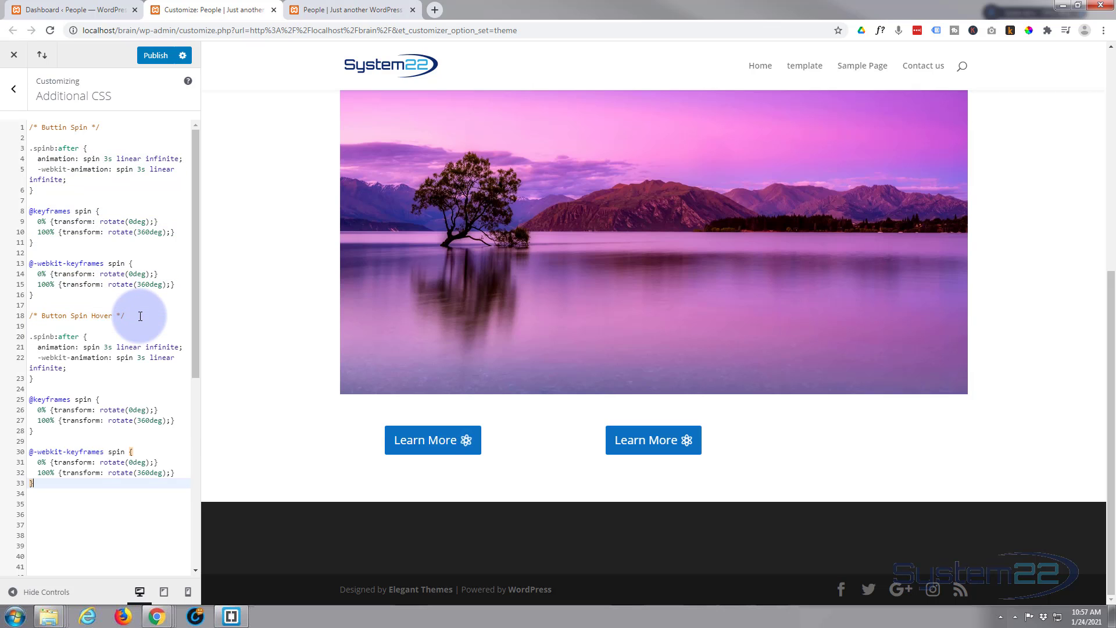
Change the copied rule's selector to .spinbh:hover:after and compare its class with the original .spinb selector
{"action": "left_click", "coordinate": [53, 336]}
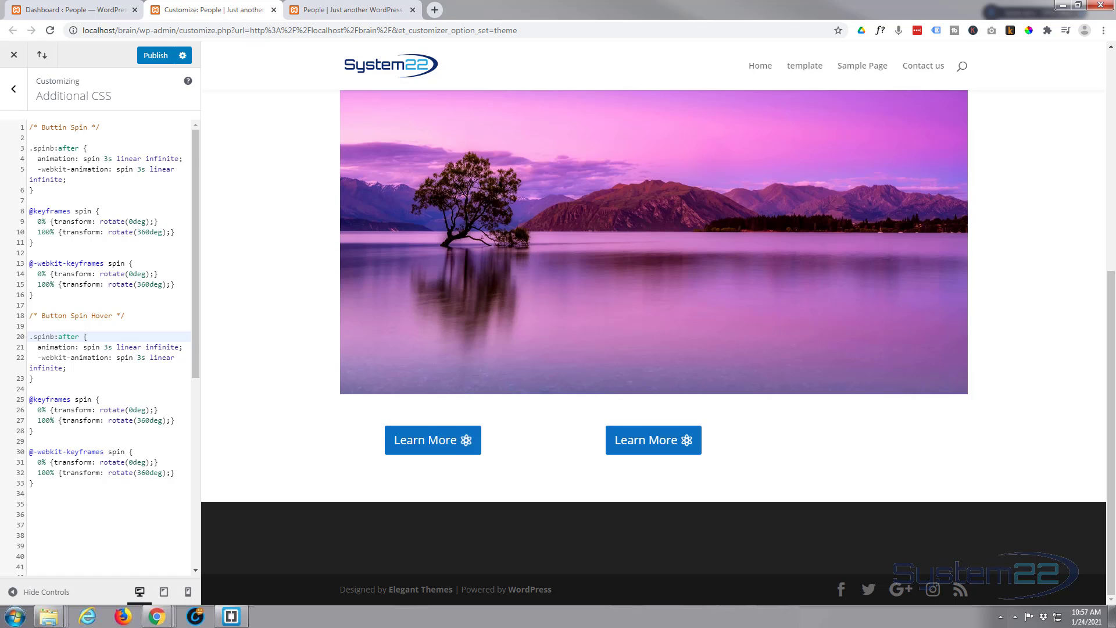
{"action": "type", "text": "h"}
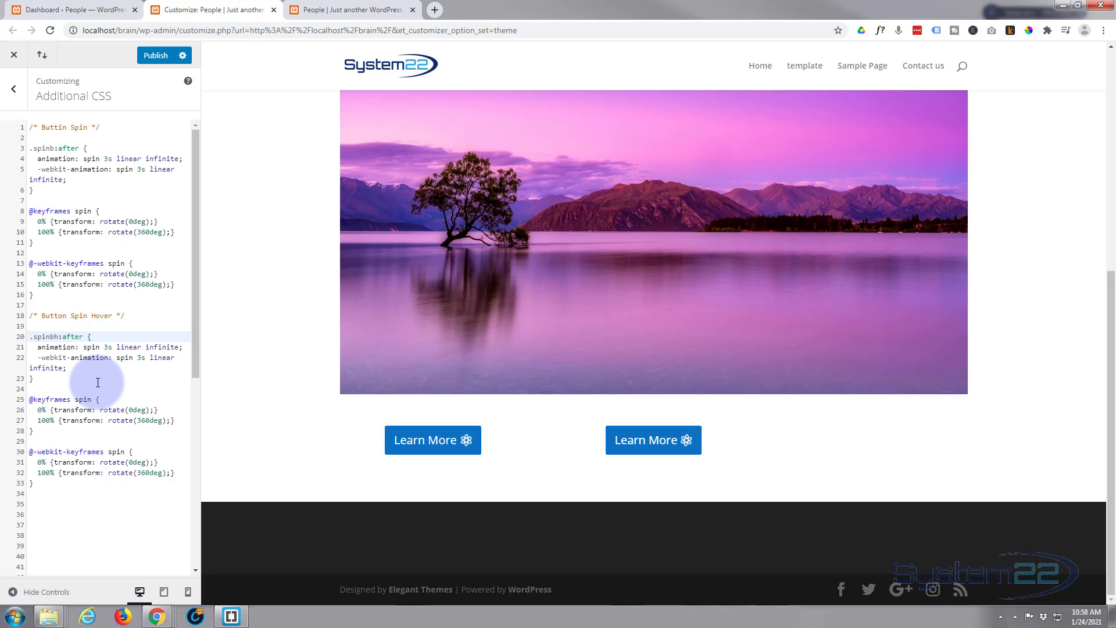
{"action": "left_click", "coordinate": [62, 337]}
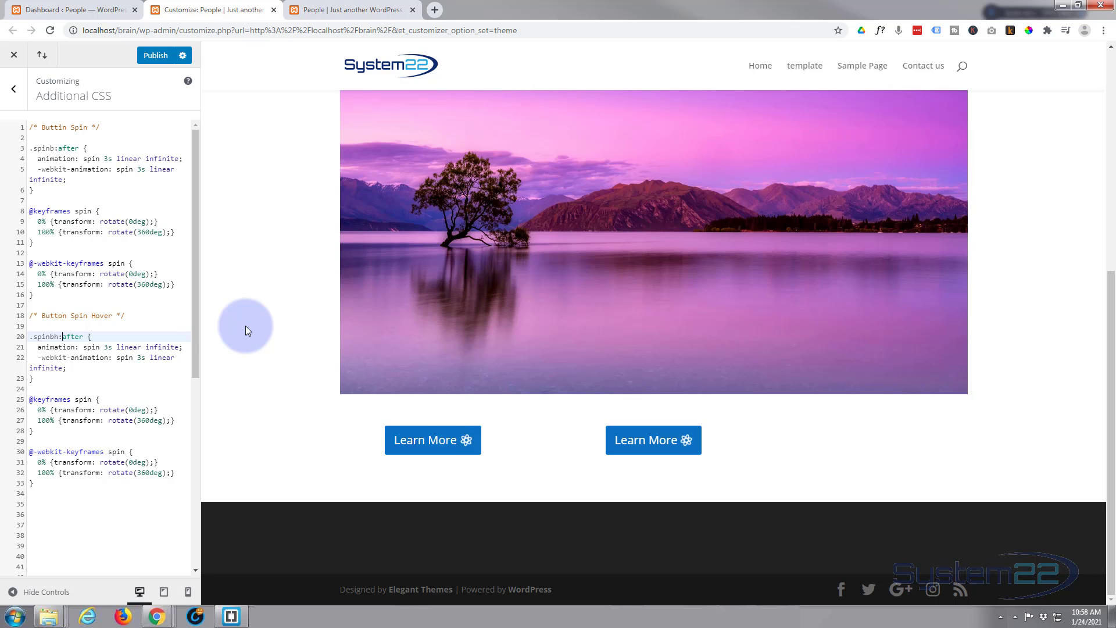
{"action": "type", "text": "h"}
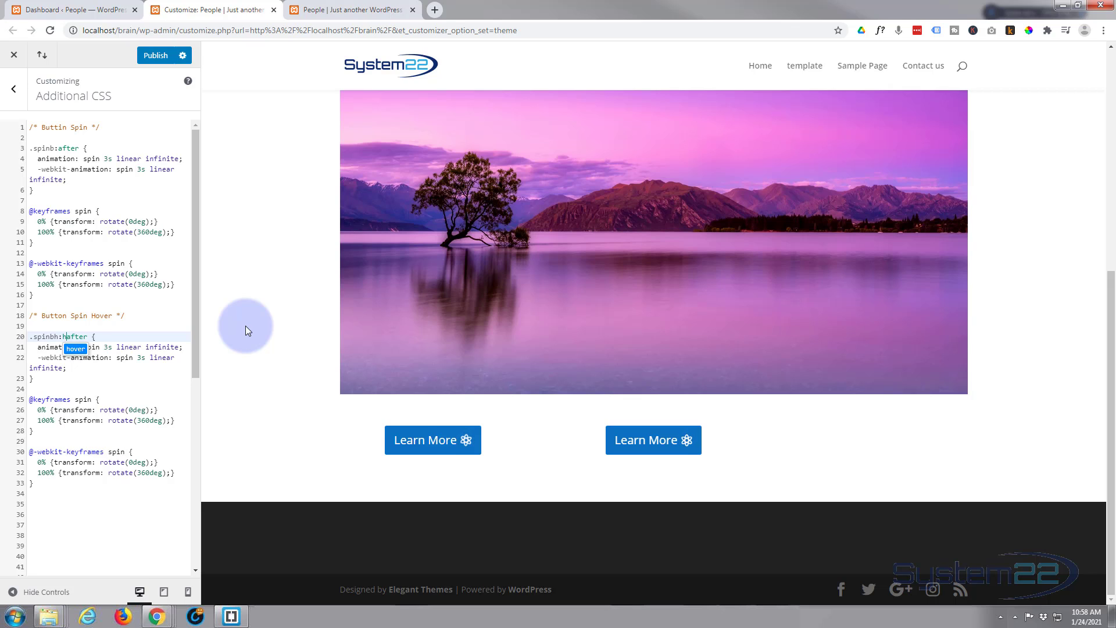
{"action": "type", "text": "over:"}
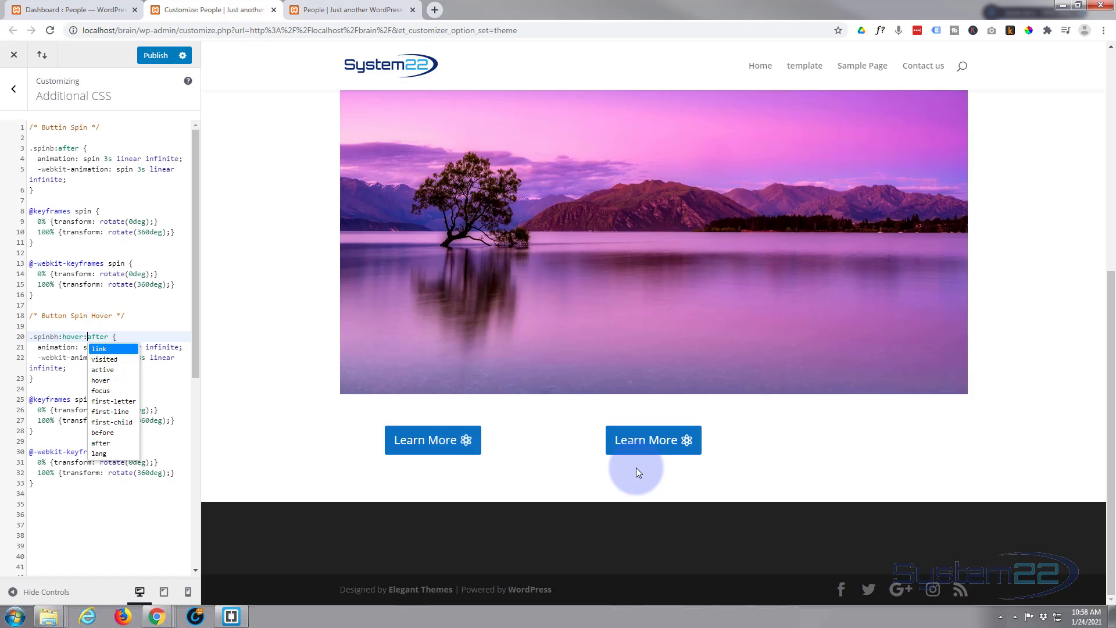
{"action": "left_click", "coordinate": [79, 535]}
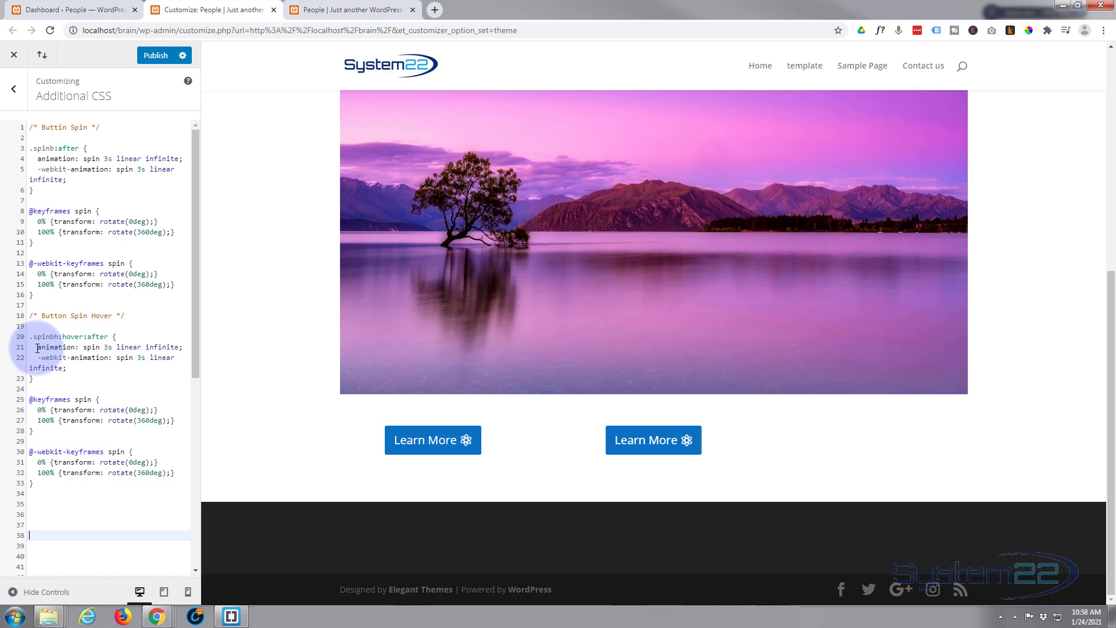
{"action": "left_click_drag", "start_coordinate": [28, 337], "coordinate": [59, 337]}
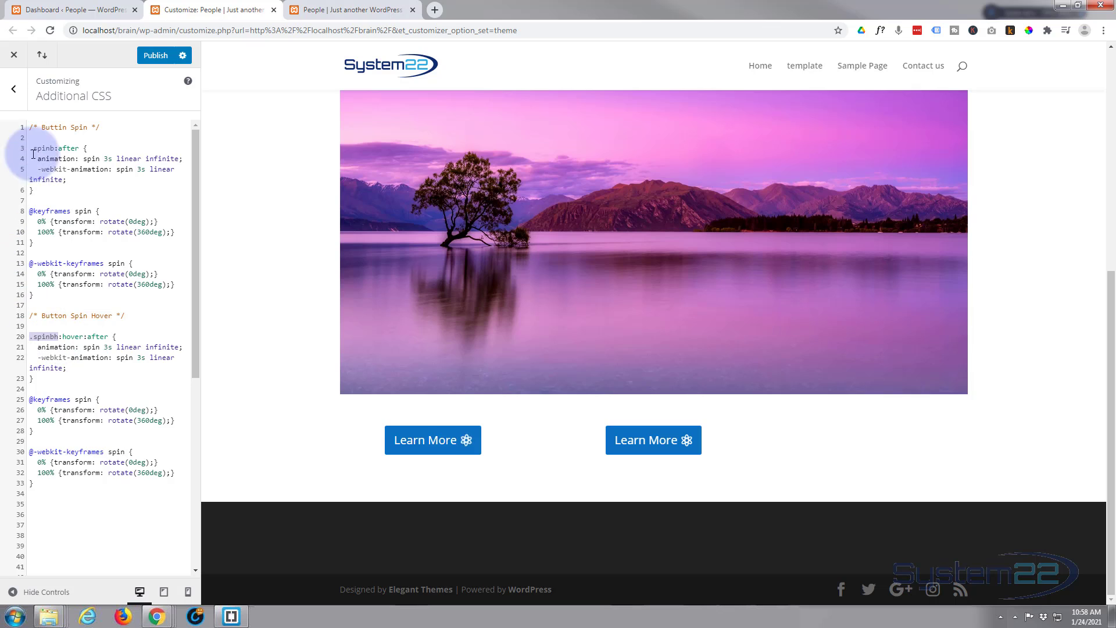
{"action": "left_click_drag", "start_coordinate": [29, 148], "coordinate": [54, 149]}
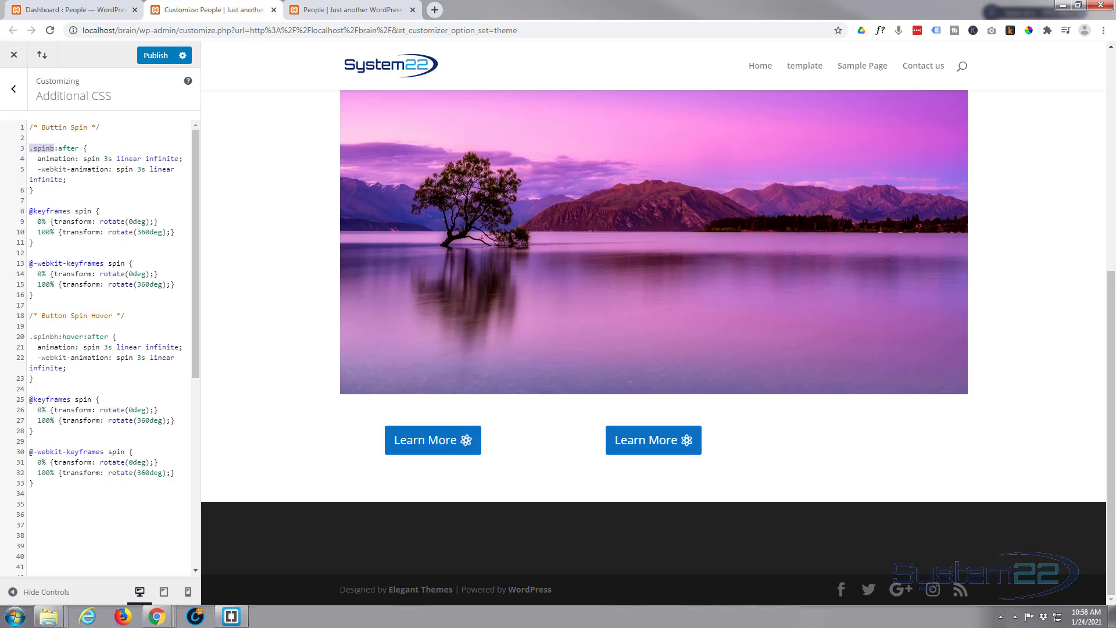